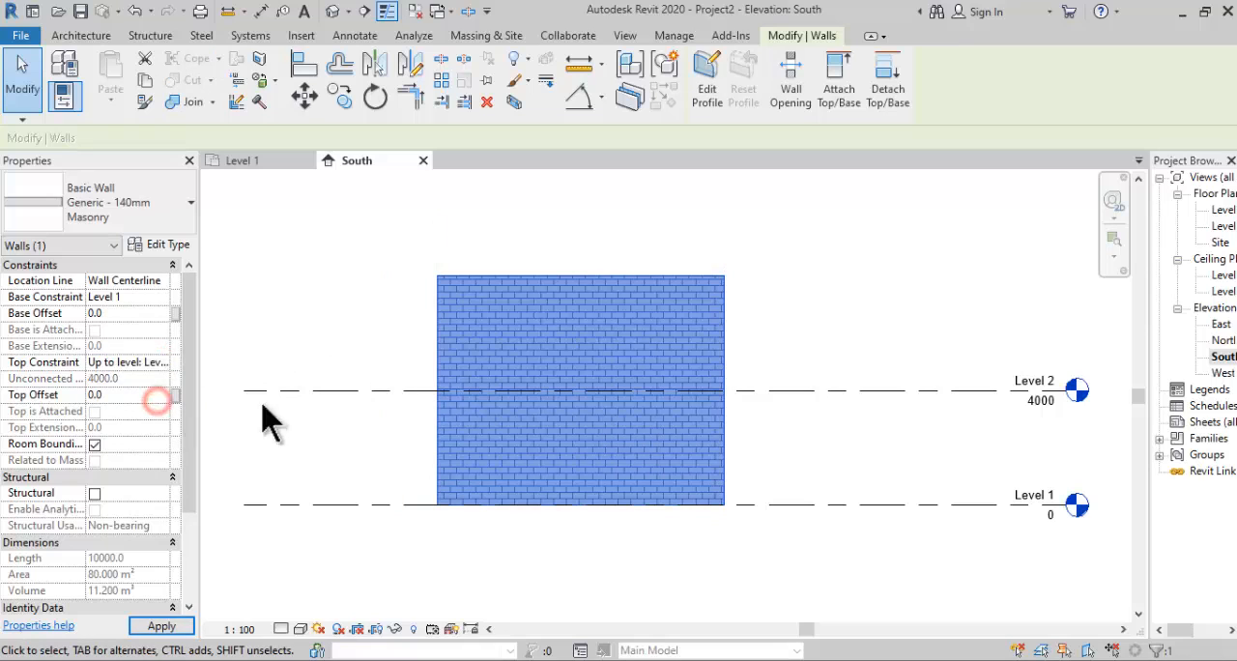
- Apply the masonry wall's Level 2 top constraint and open the Level 1 floor plan
left_click(833, 345)
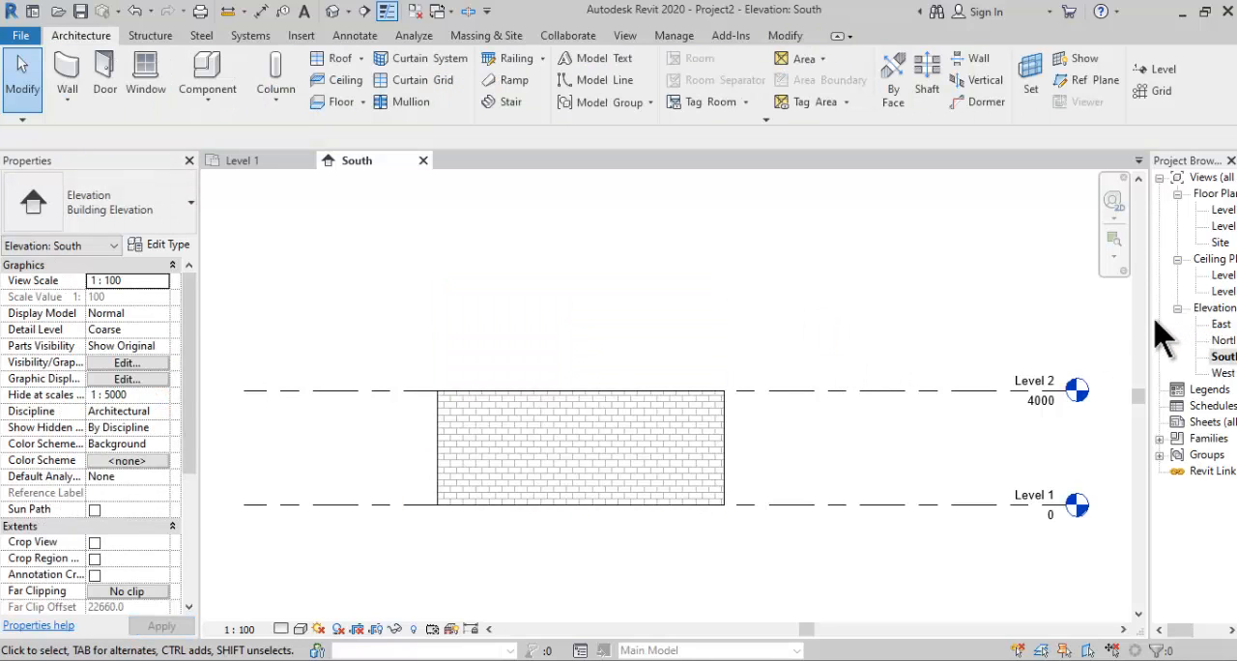
left_click_drag(1150, 320, 1051, 320)
middle_click_drag(1023, 341, 909, 346)
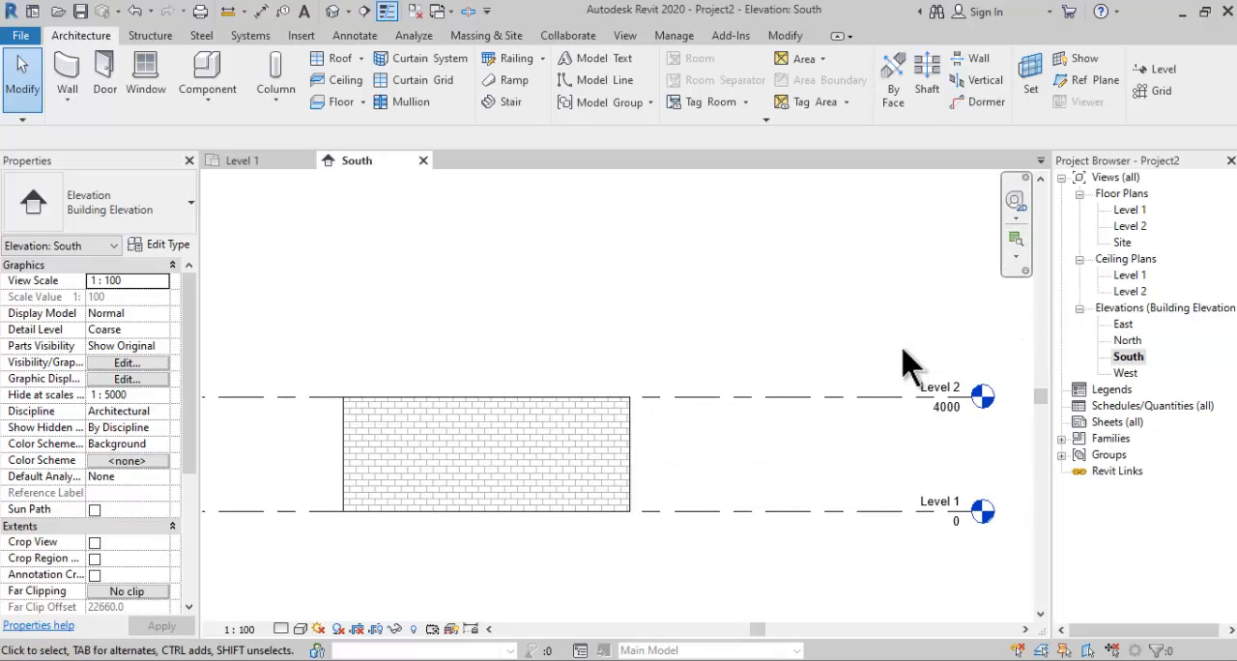
double_click(1129, 210)
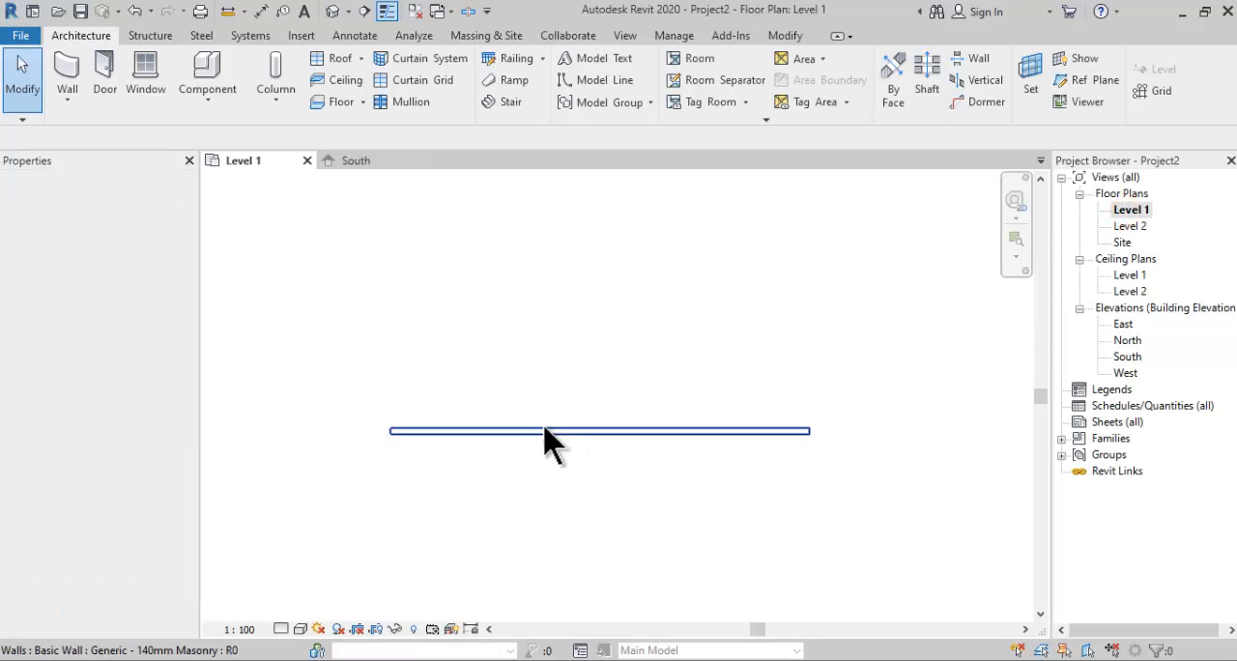
- Start a new wall using the Storefront curtain wall type
left_click(73, 86)
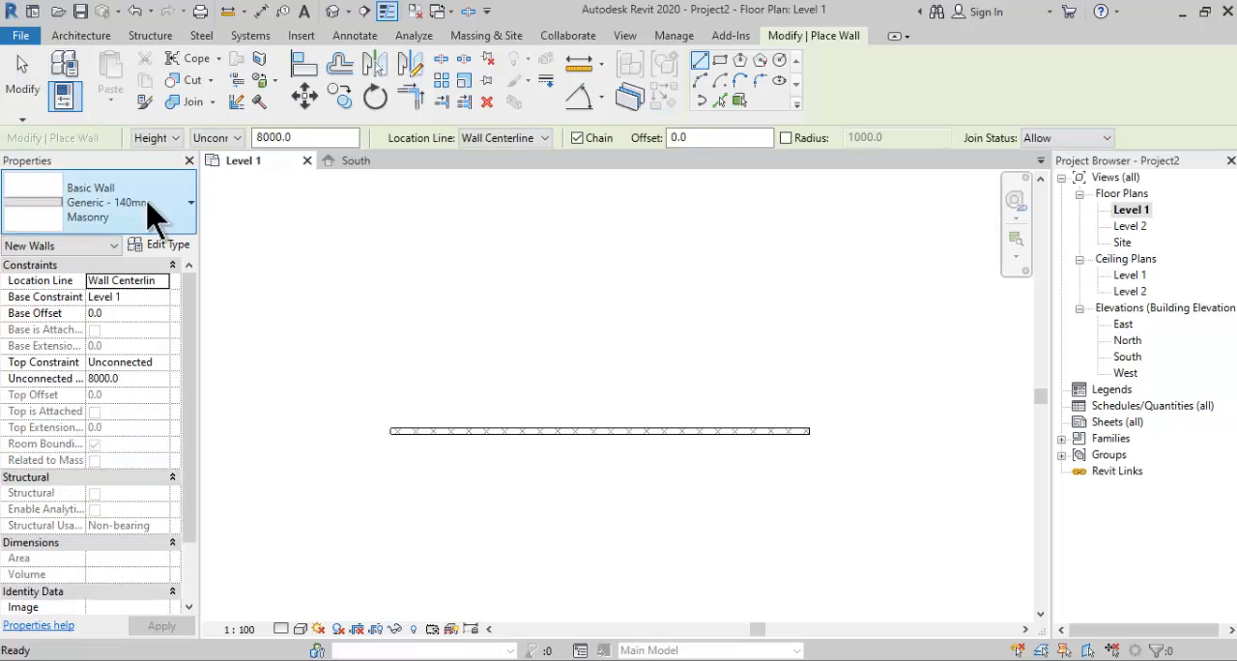
left_click(145, 202)
scroll(232, 315, "down", 3)
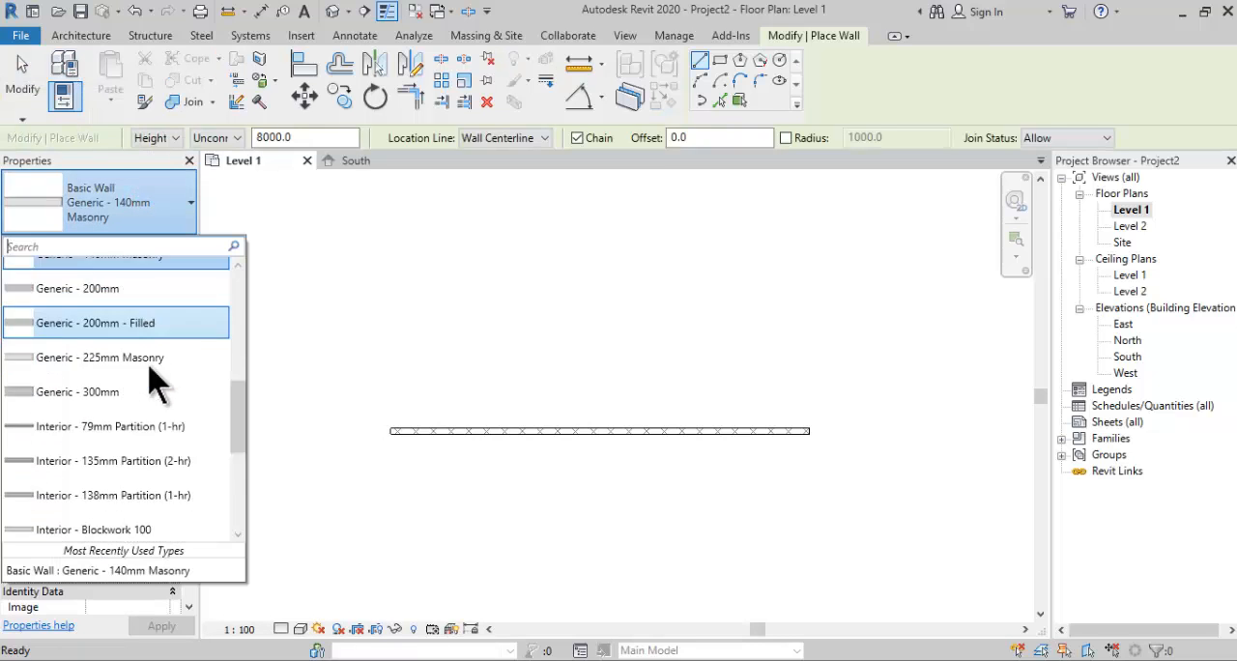
scroll(150, 377, "down", 3)
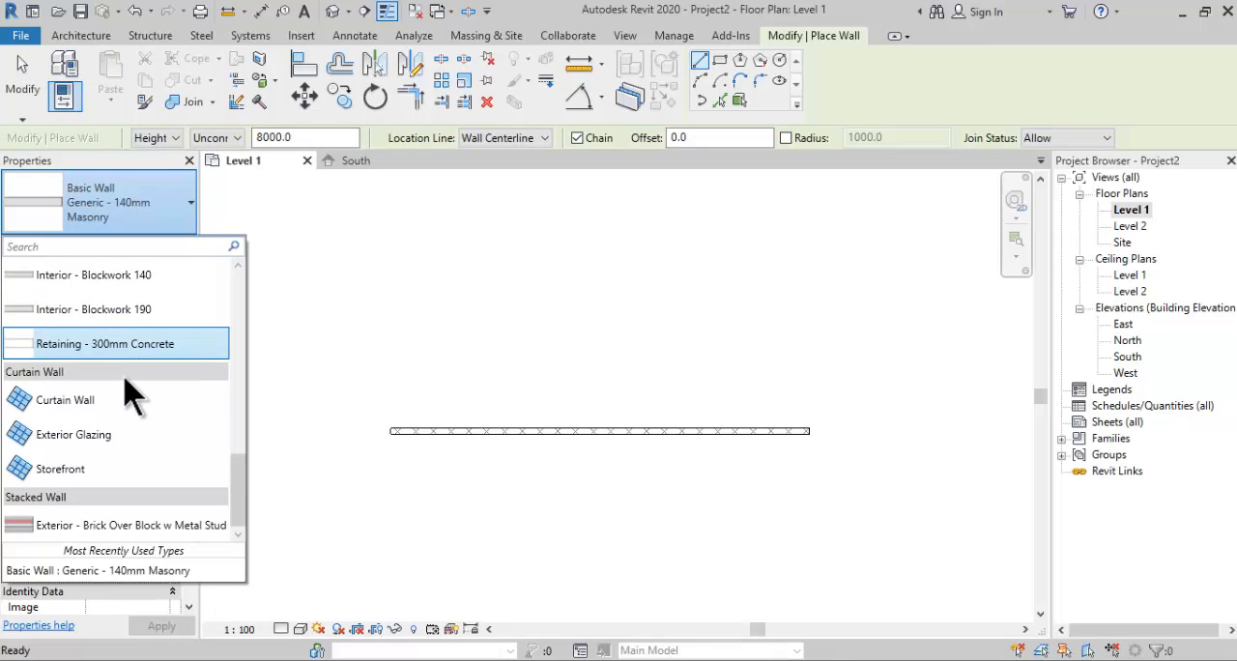
left_click(125, 471)
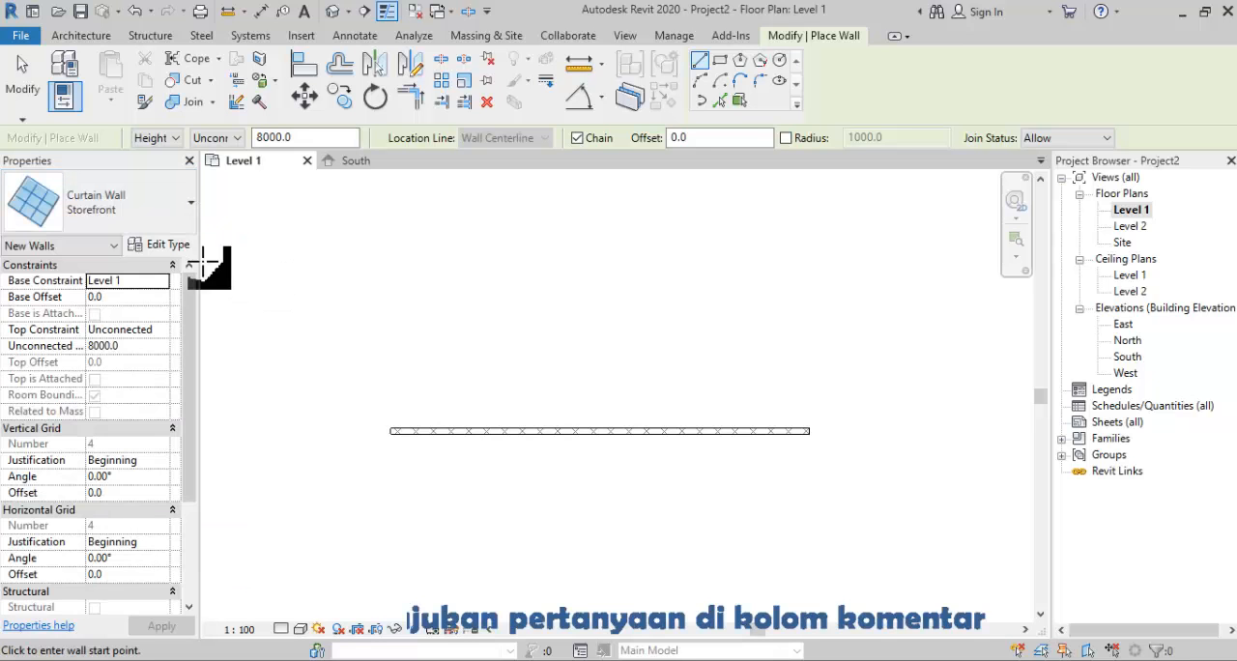
- Duplicate the Storefront curtain wall type under the name PJ-1
left_click(184, 245)
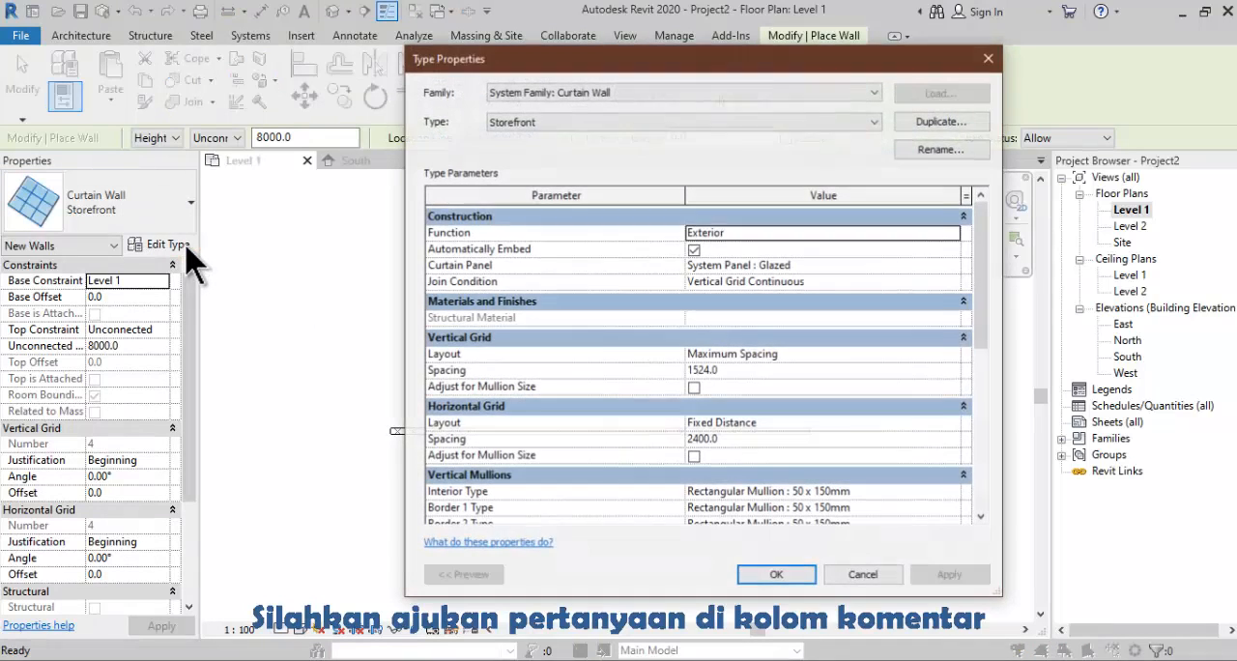
left_click(935, 121)
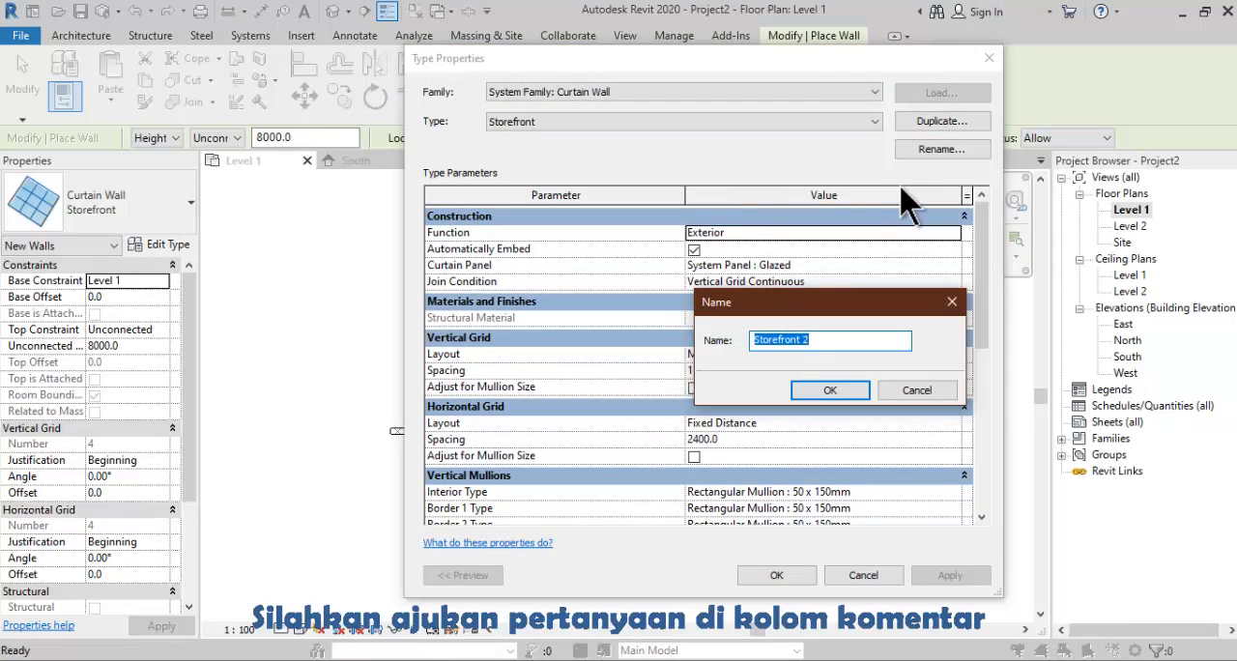
type("p")
key("BackSpace")
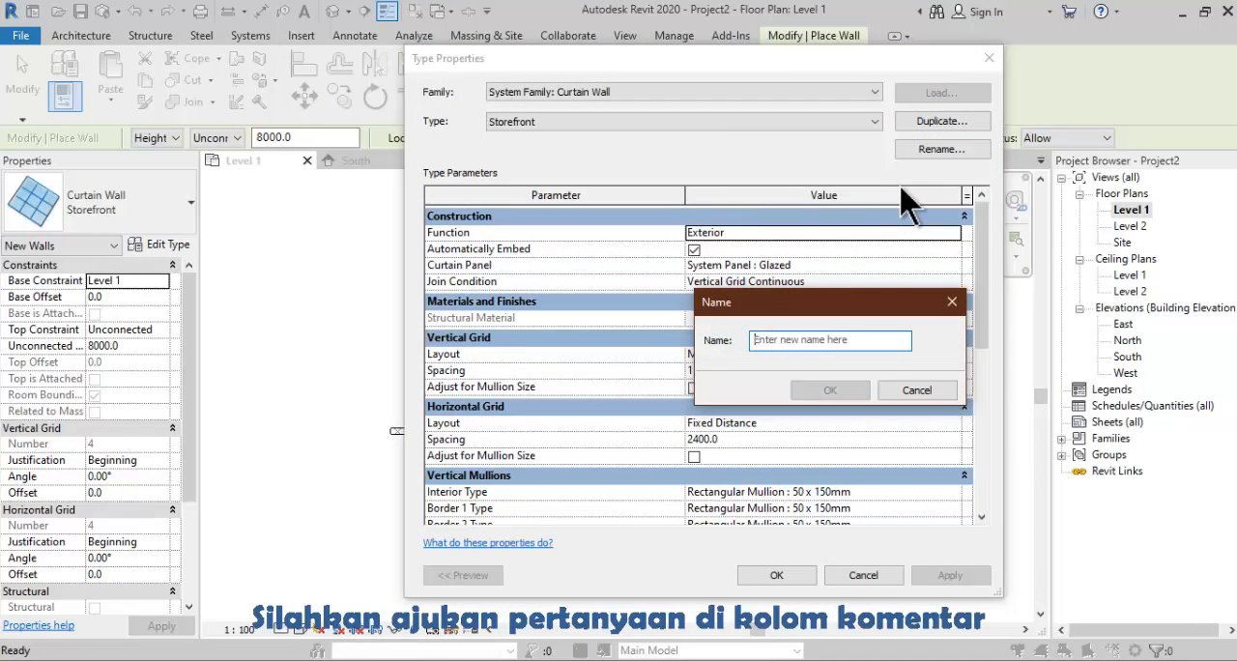
type("PJ-1")
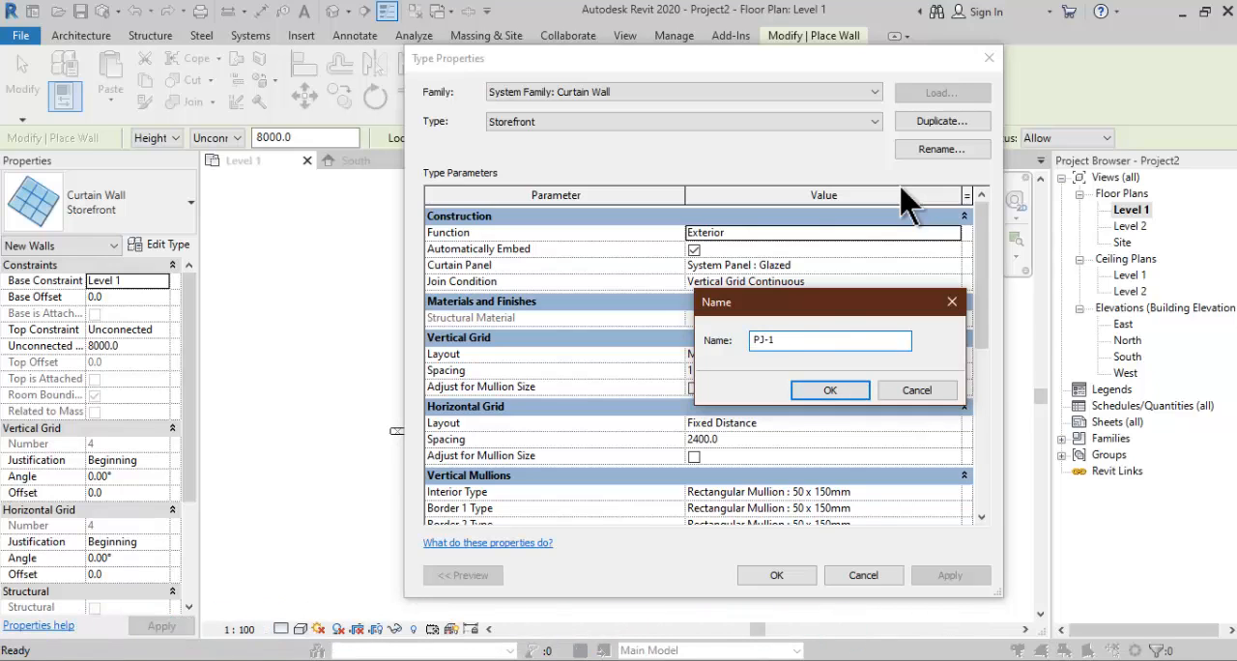
left_click(831, 389)
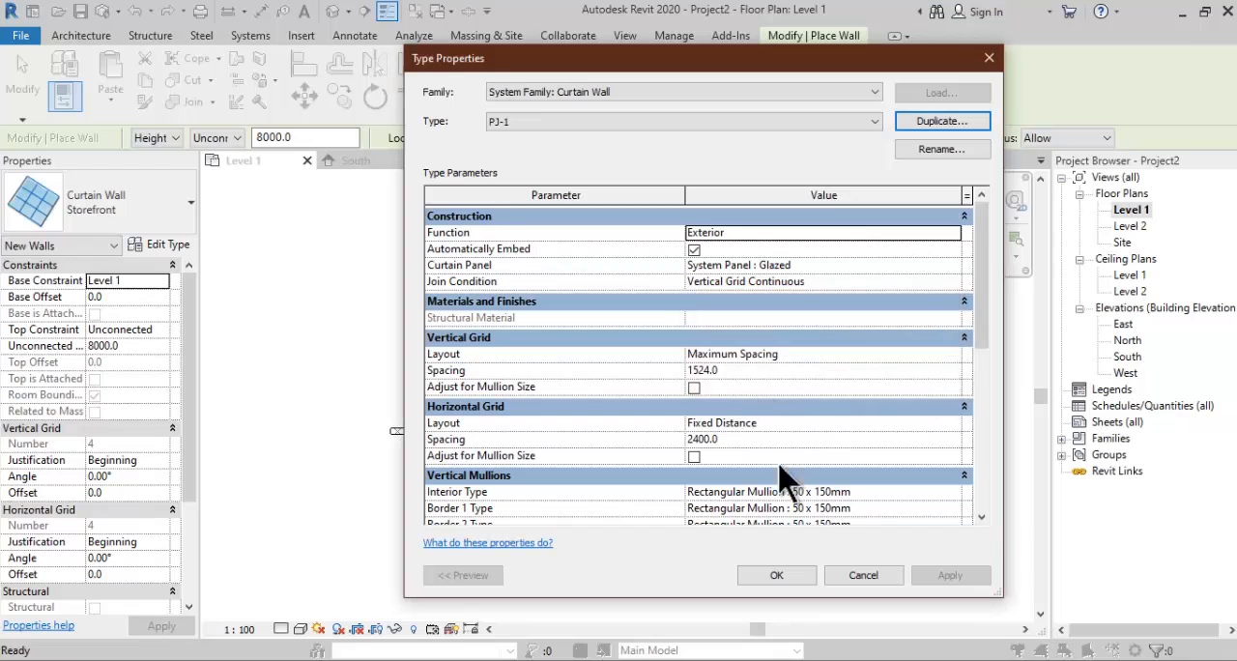
left_click(793, 576)
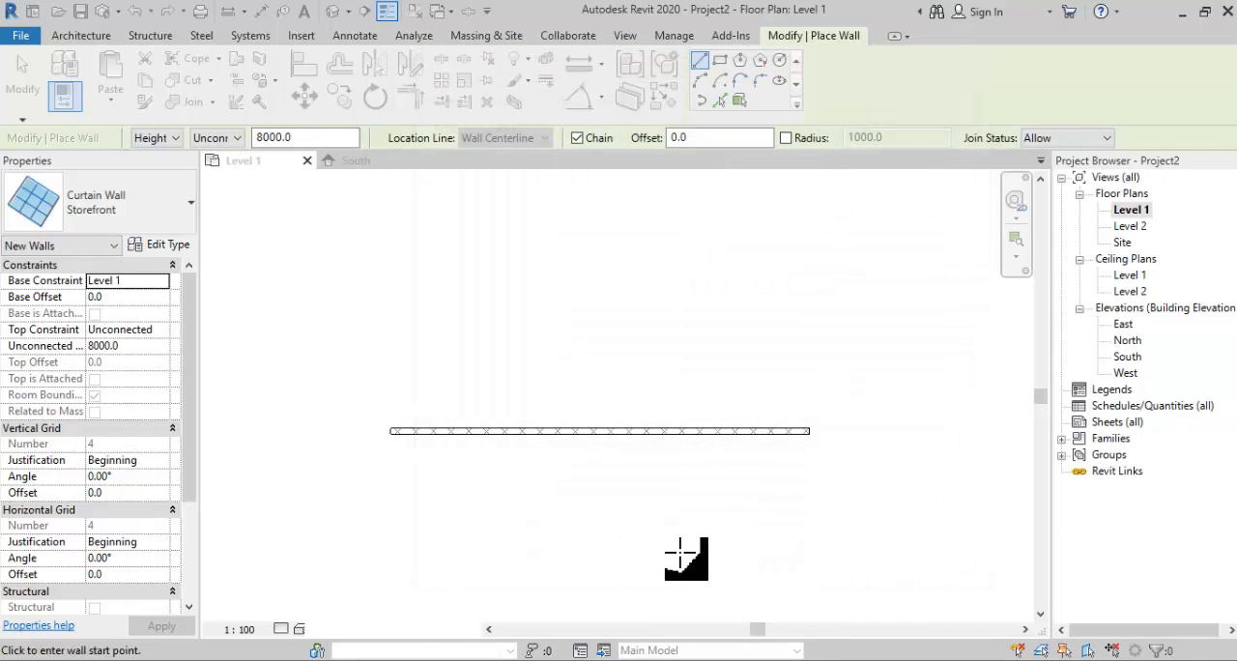
- Draw a 1500 mm long PJ-1 curtain wall along the masonry wall's centerline, starting 1200 mm from its left end
scroll(434, 432, "up", 5)
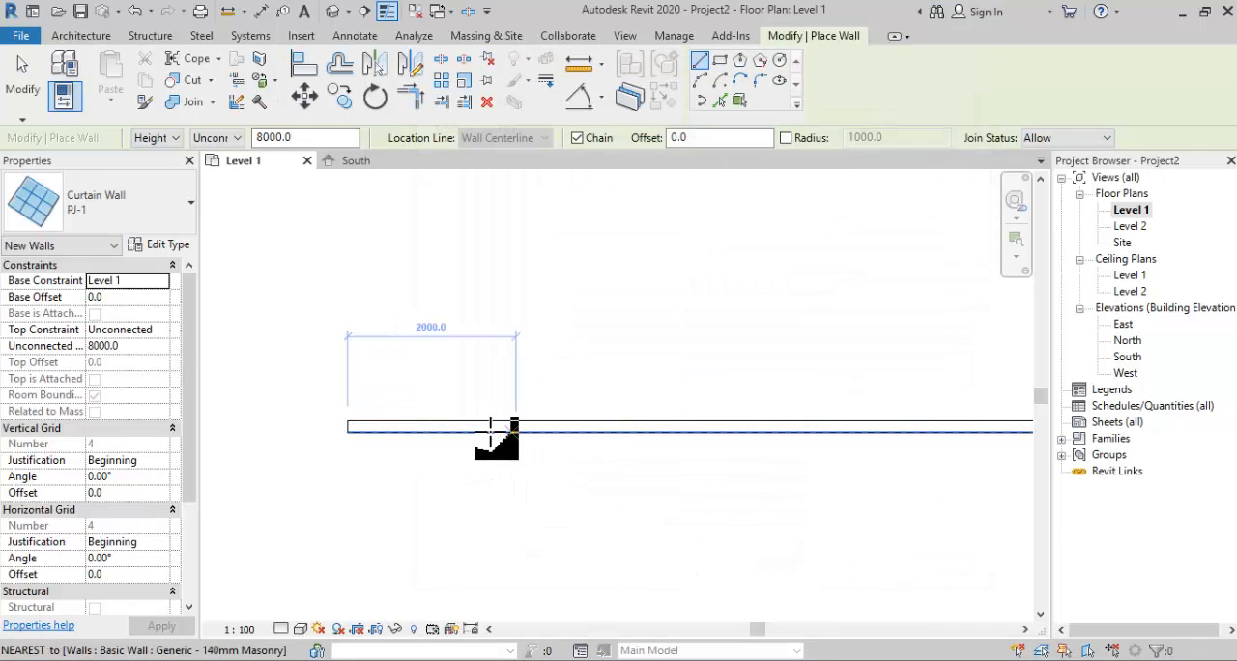
left_click(442, 426)
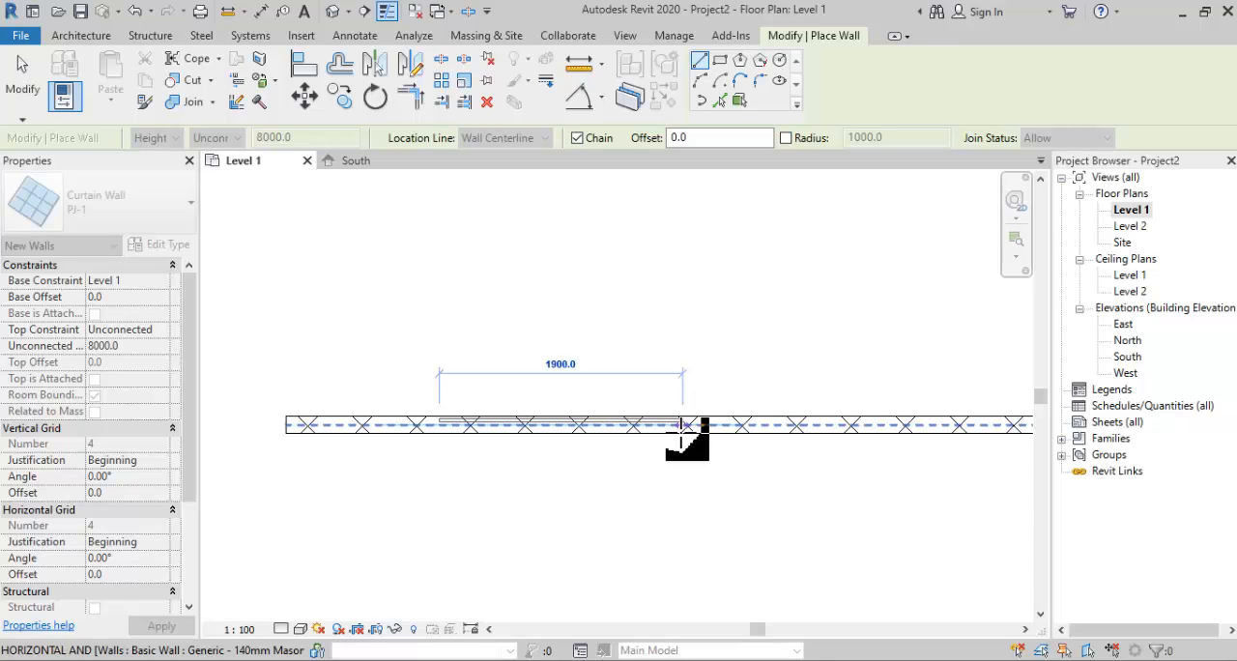
type("1500")
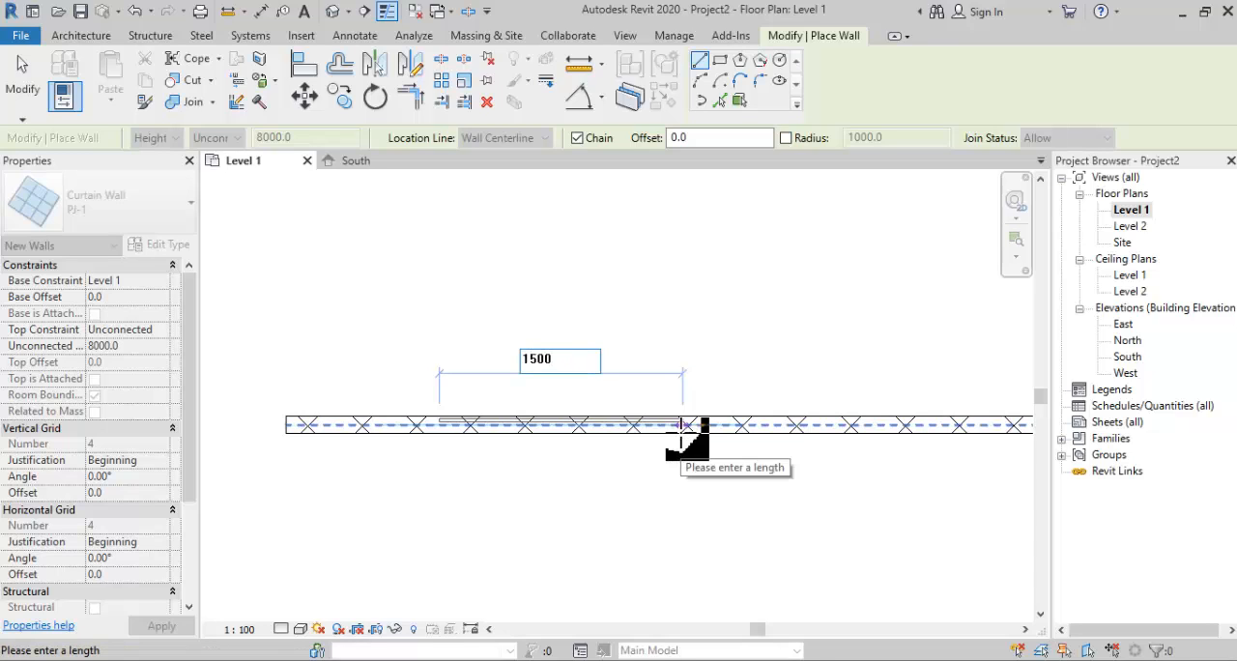
key("Return")
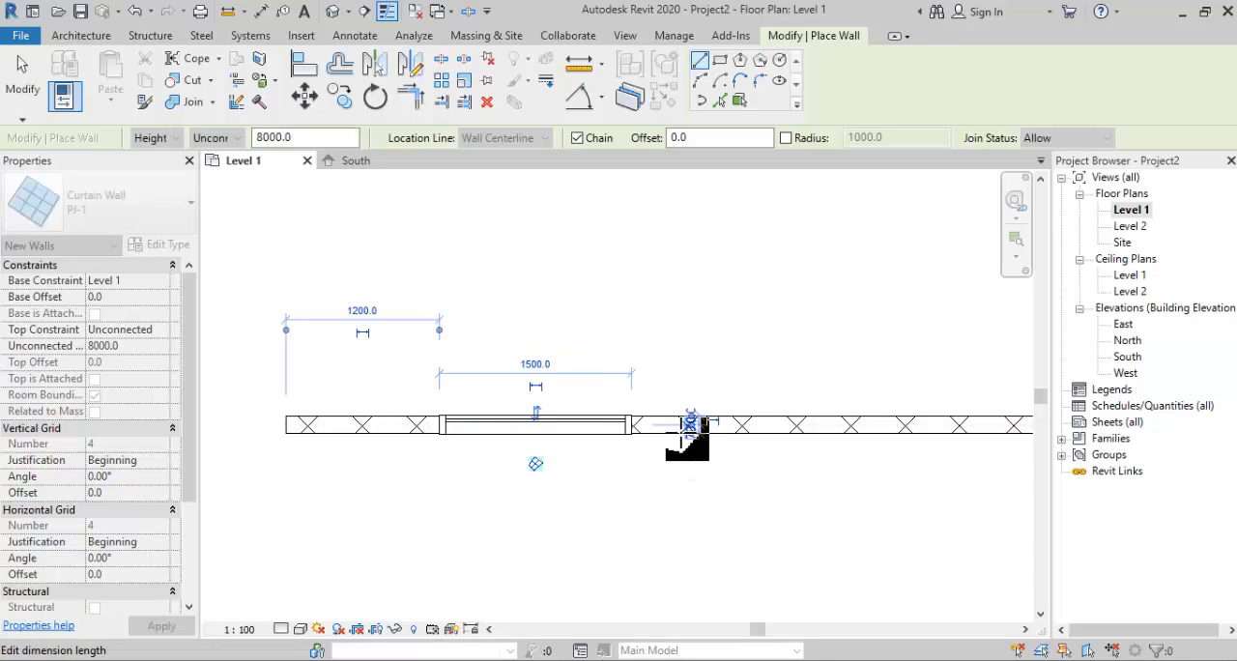
left_click(29, 87)
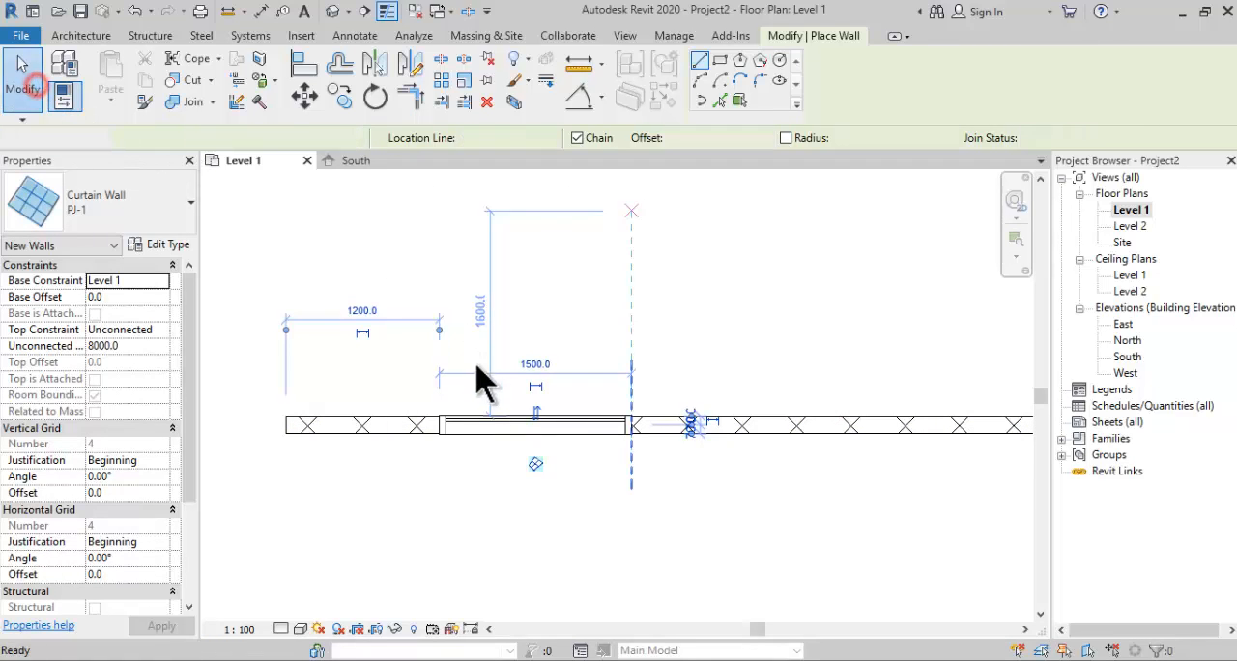
- Flip the orientation of the embedded PJ-1 curtain wall so its glazing faces the lower side of the masonry wall
scroll(503, 379, "up", 3)
left_click(518, 438)
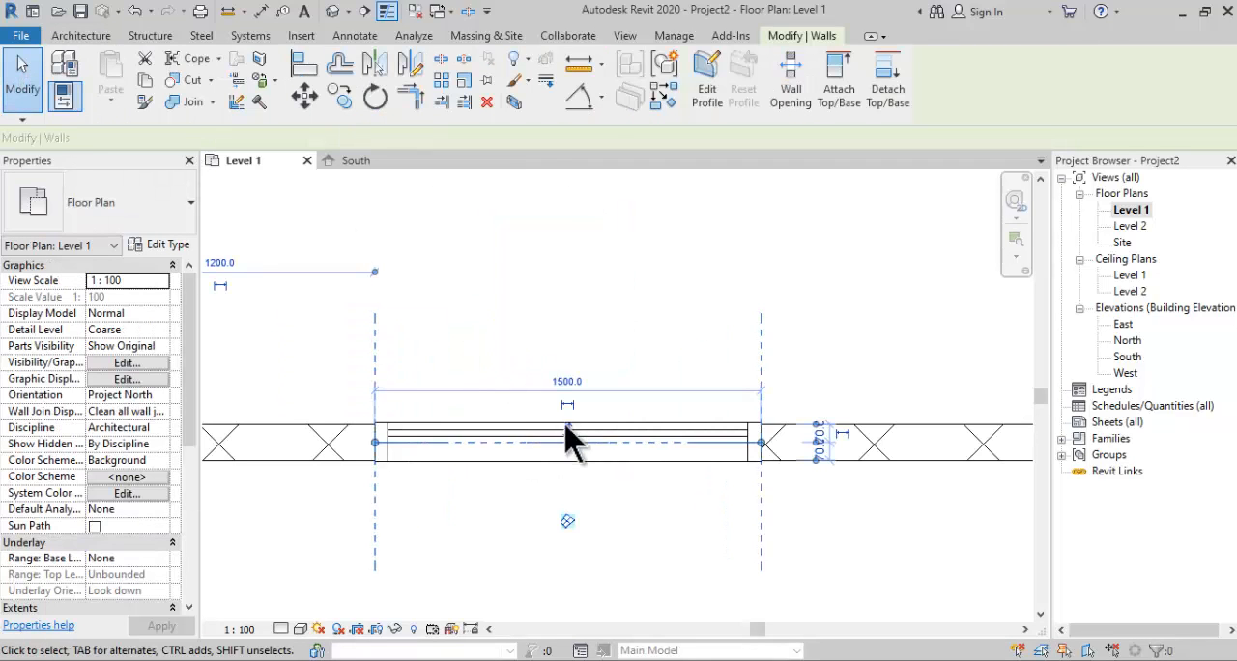
left_click(570, 433)
mouse_move(610, 479)
middle_mouse_down()
mouse_move(629, 415)
mouse_move(625, 489)
mouse_move(604, 485)
middle_mouse_up()
left_click(659, 454)
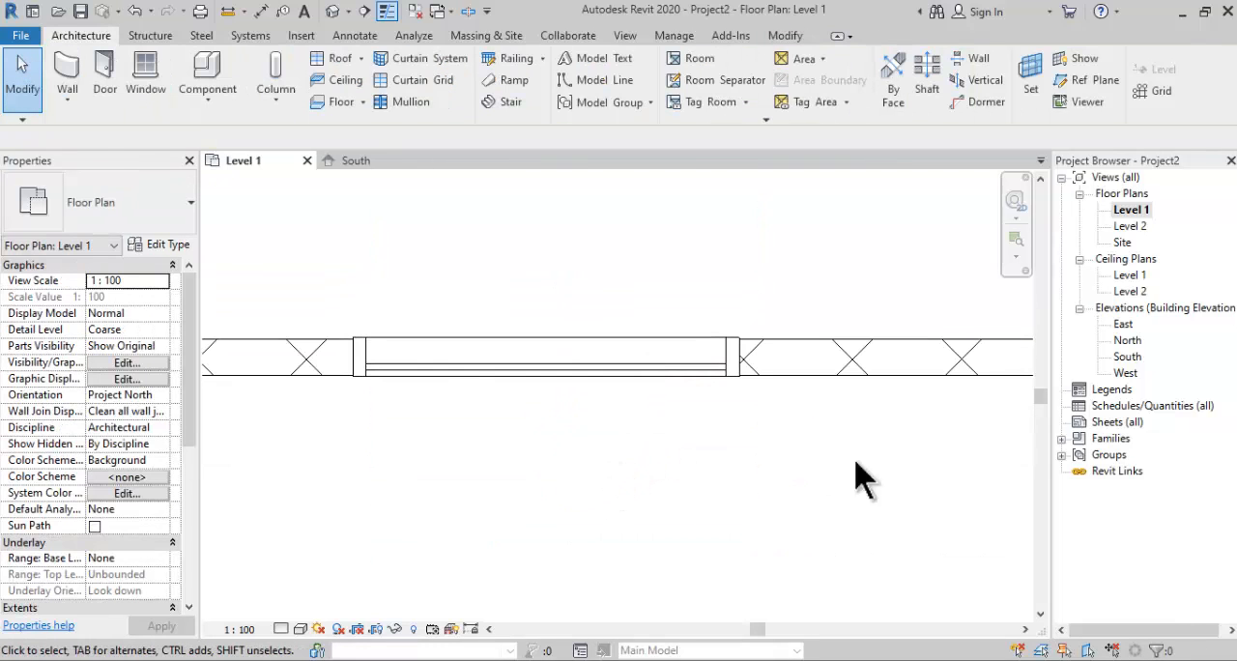
- In the South elevation, set the PJ-1 curtain wall's unconnected height to 2400 mm
double_click(1128, 357)
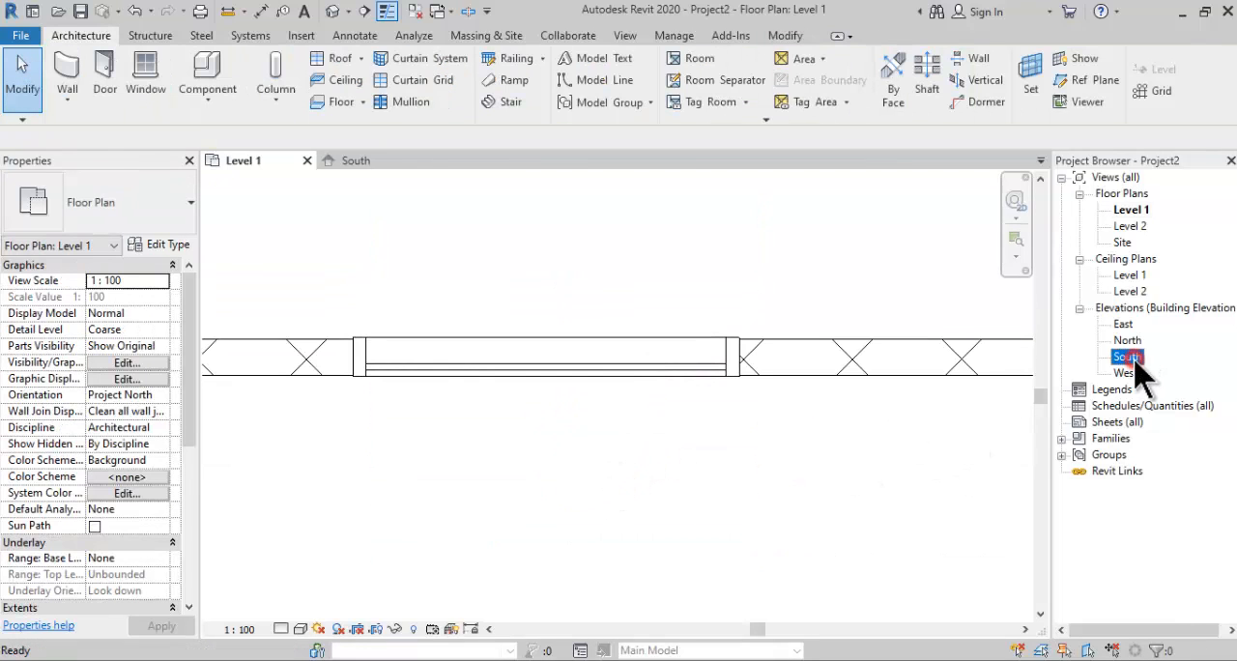
middle_click_drag(421, 452, 511, 454)
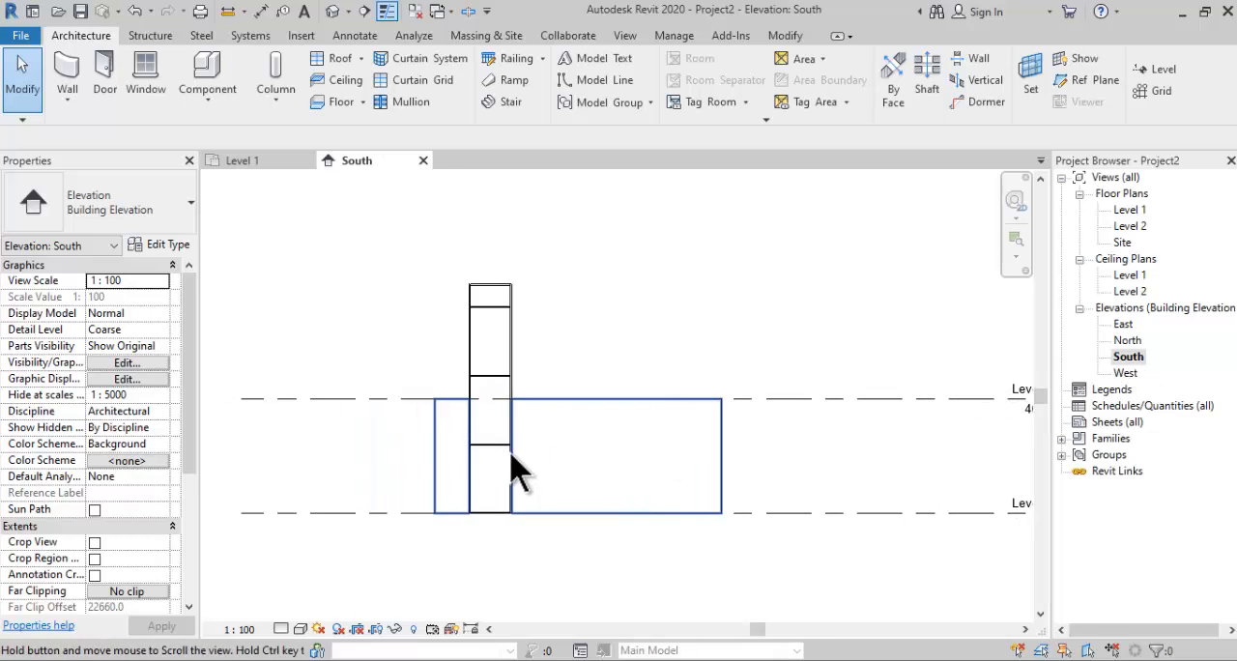
scroll(504, 442, "up", 1)
left_click(501, 386)
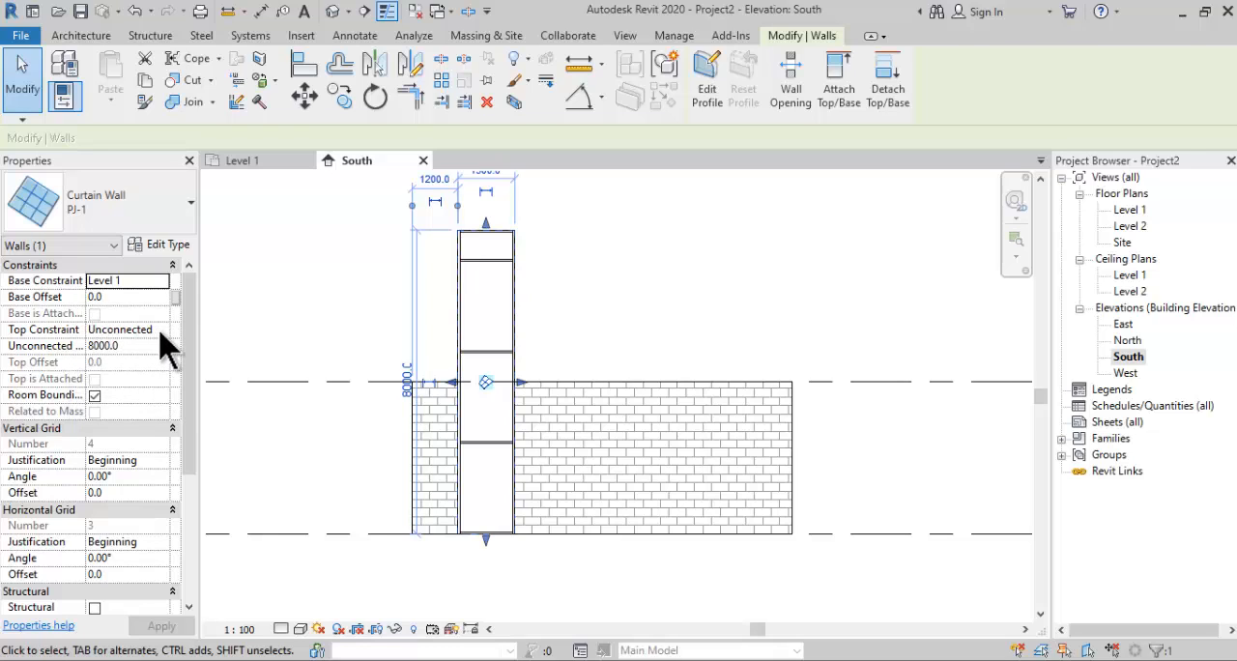
left_click(143, 345)
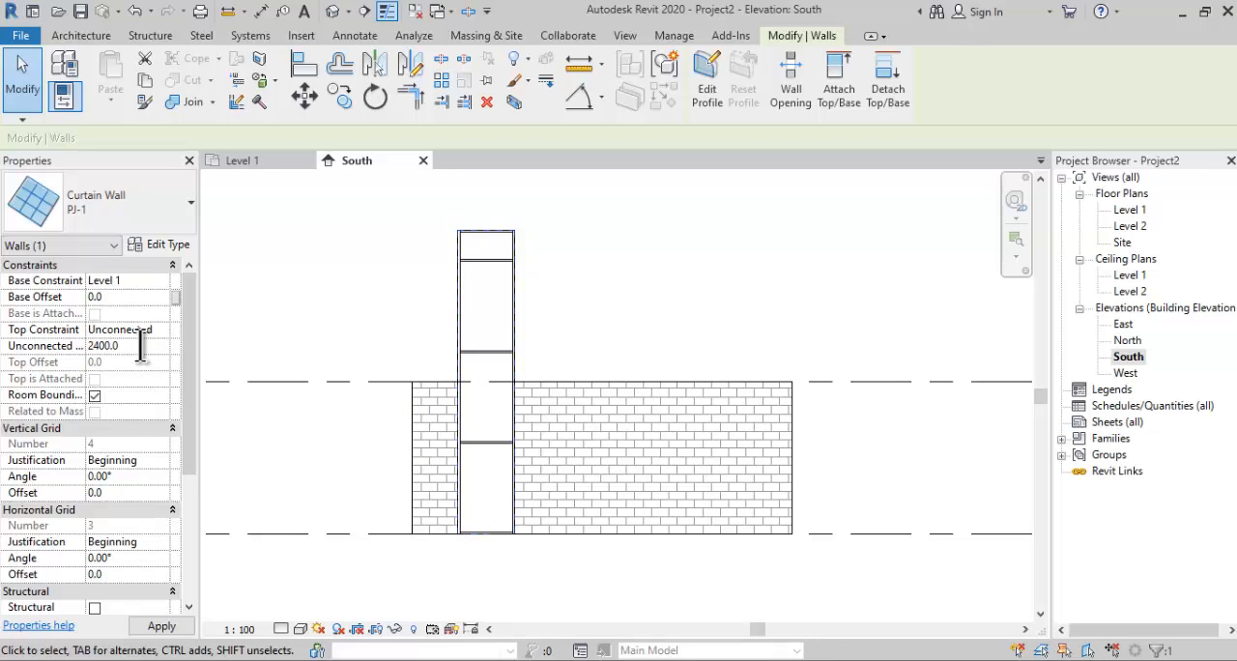
type("2400.0")
key("Return")
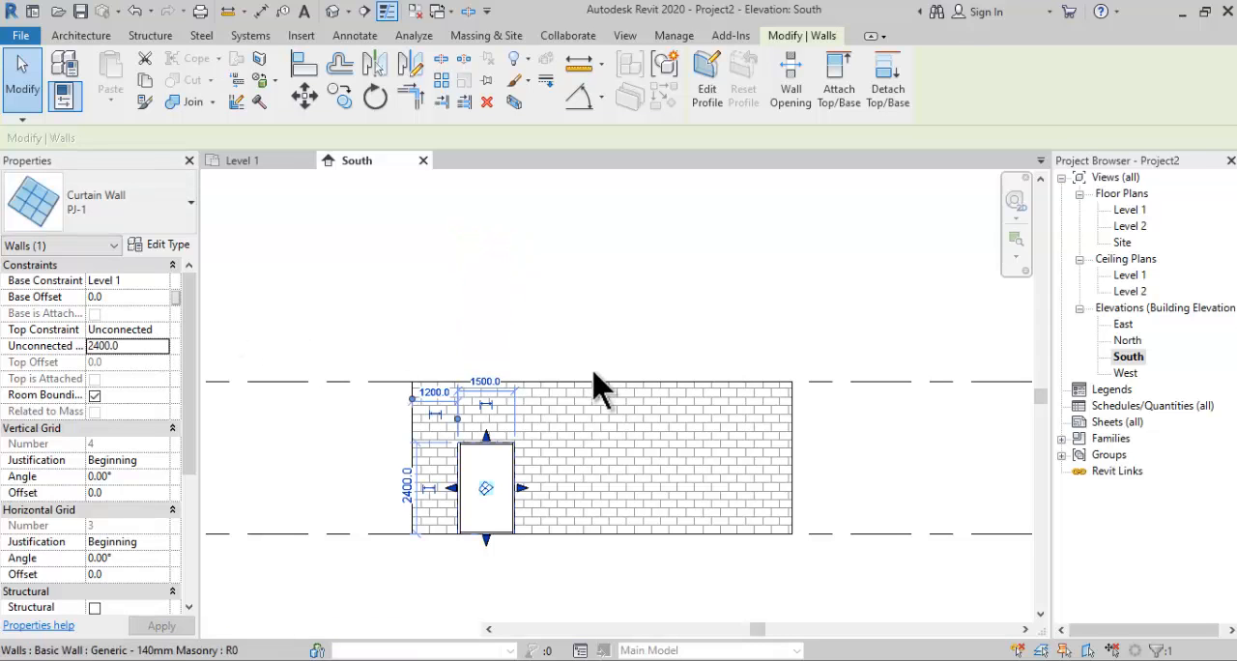
- Place a vertical curtain grid line across all segments of the PJ-1 curtain wall, 900 mm from its left edge
scroll(532, 516, "up", 3)
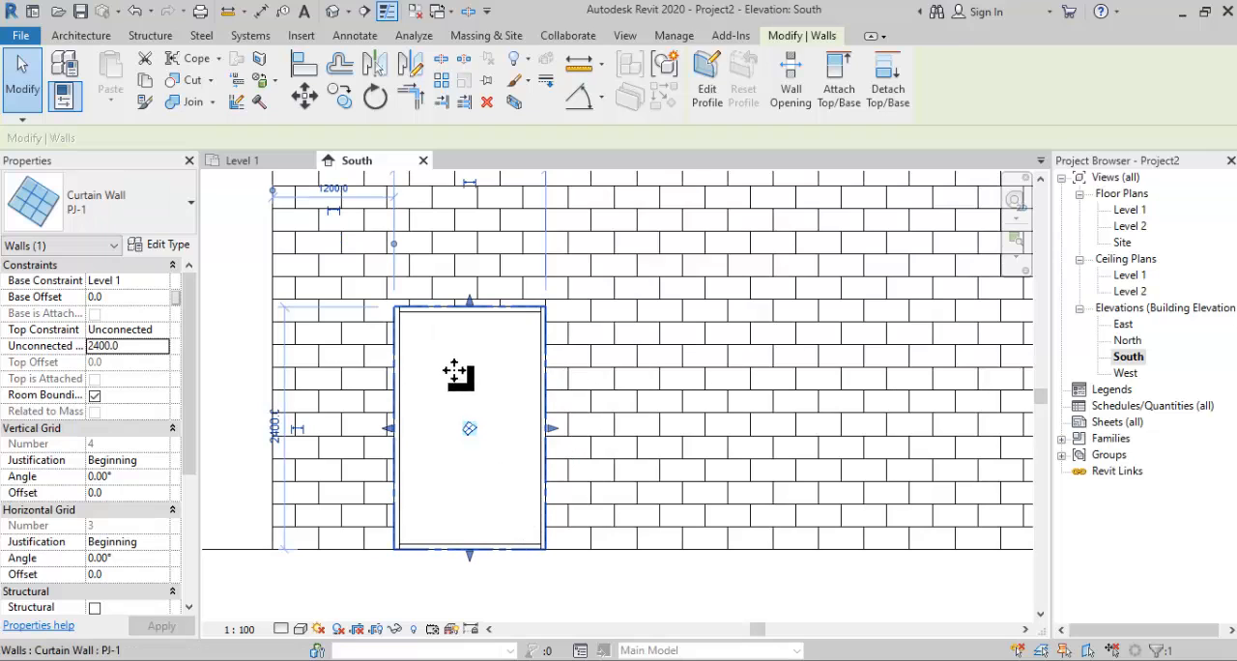
left_click(97, 36)
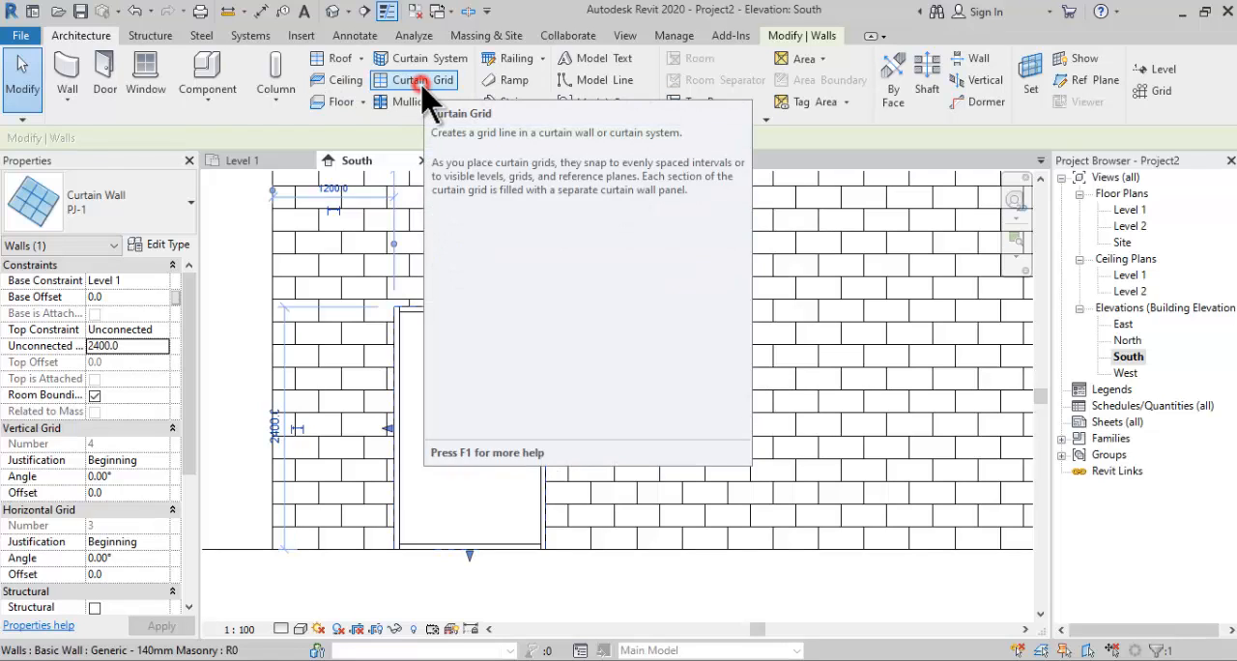
left_click(422, 85)
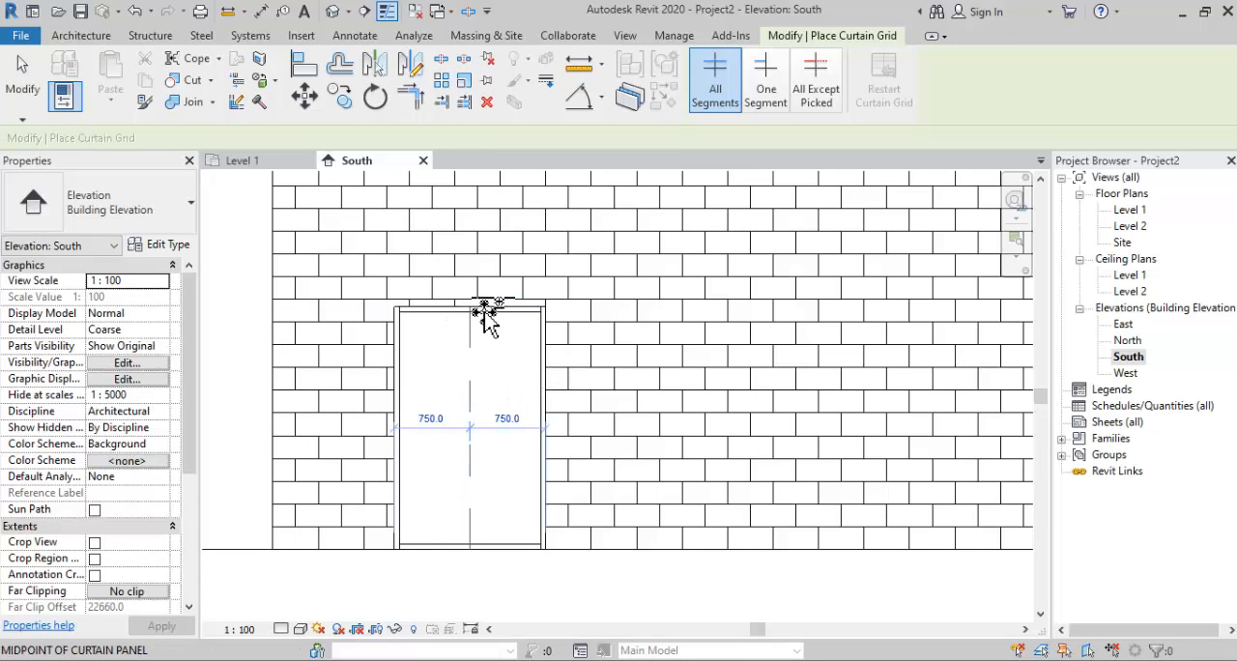
scroll(488, 319, "up", 2)
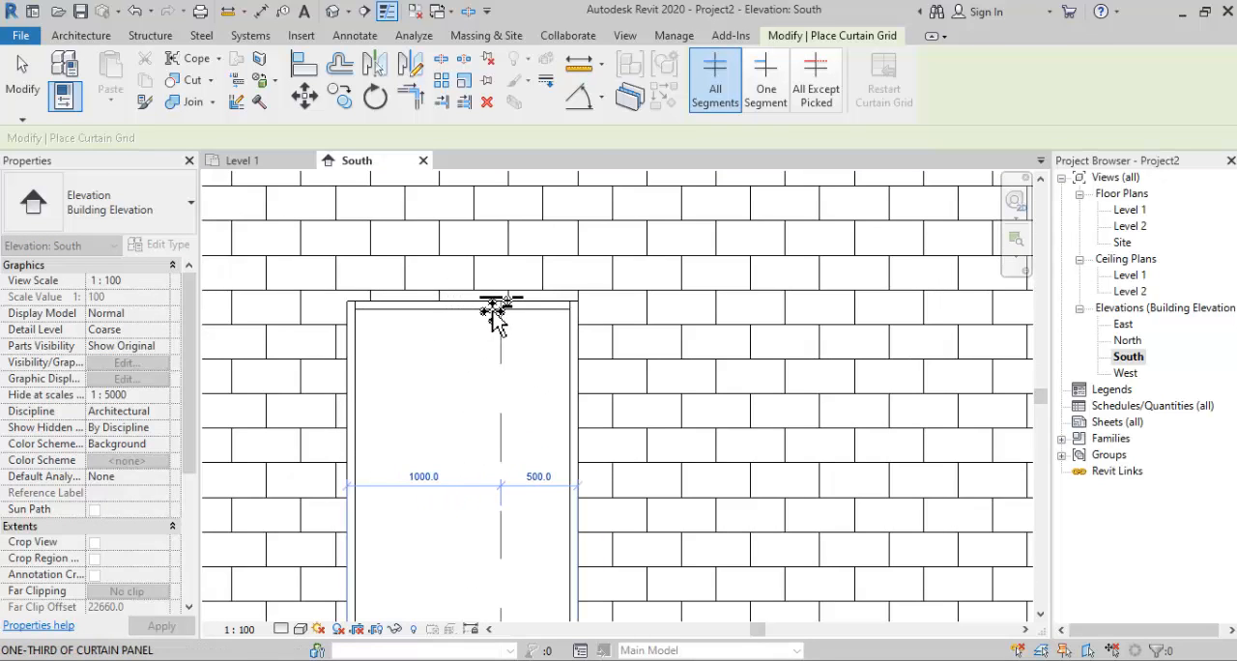
scroll(488, 319, "up", 2)
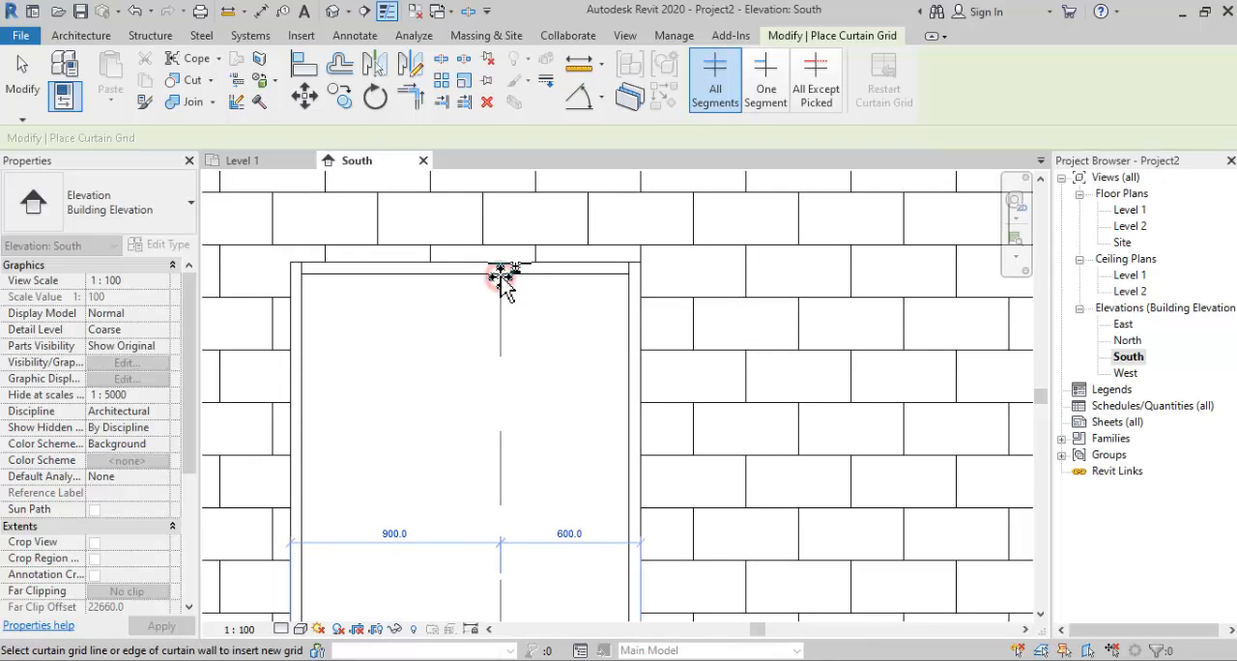
left_click(501, 280)
- Place a horizontal curtain grid line across all segments of the PJ-1 curtain wall, 900 mm above its base
scroll(525, 243, "down", 2)
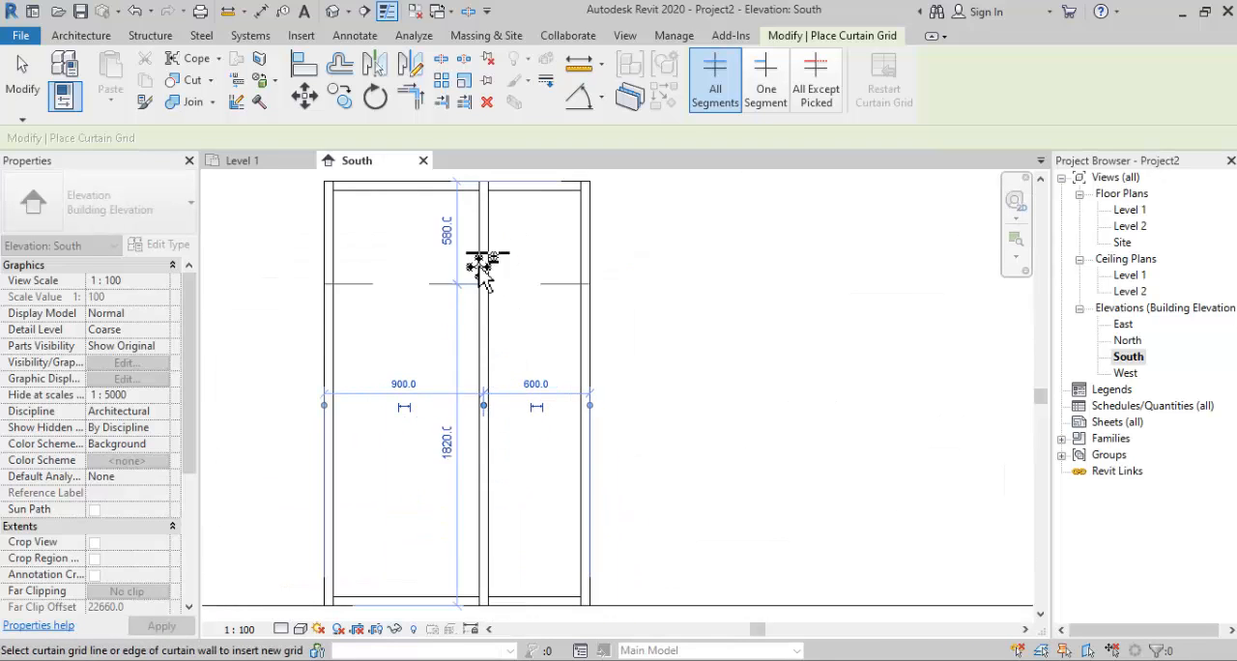
middle_click_drag(586, 492, 602, 405)
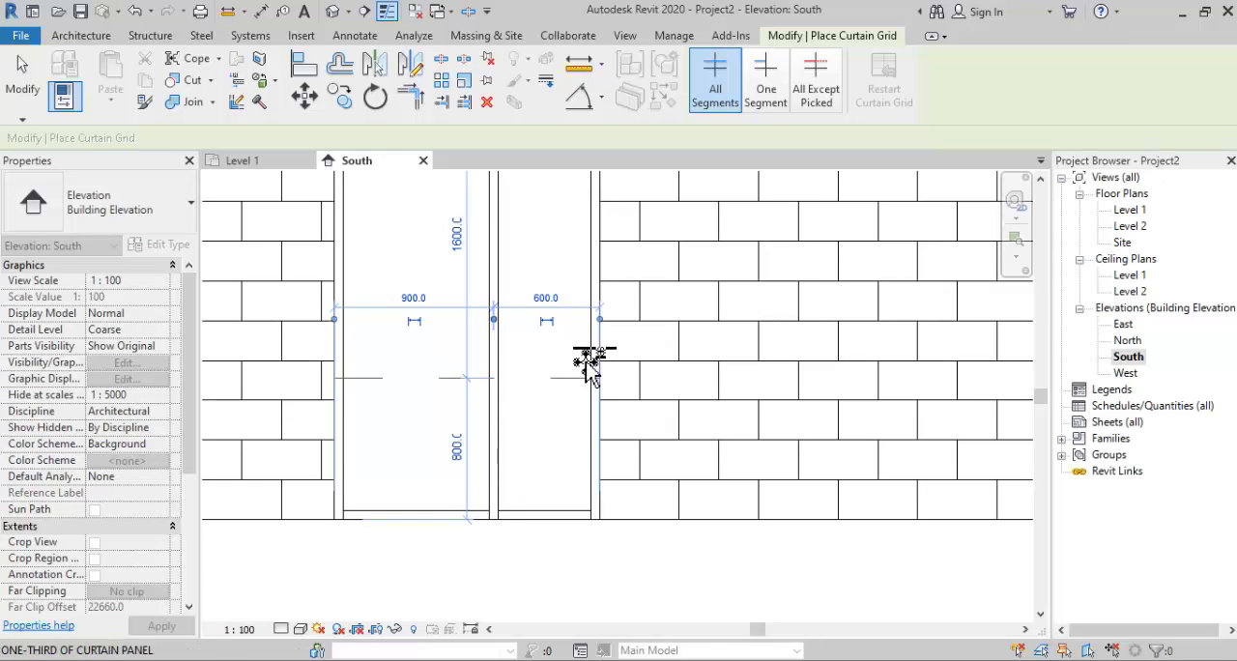
scroll(589, 372, "up", 1)
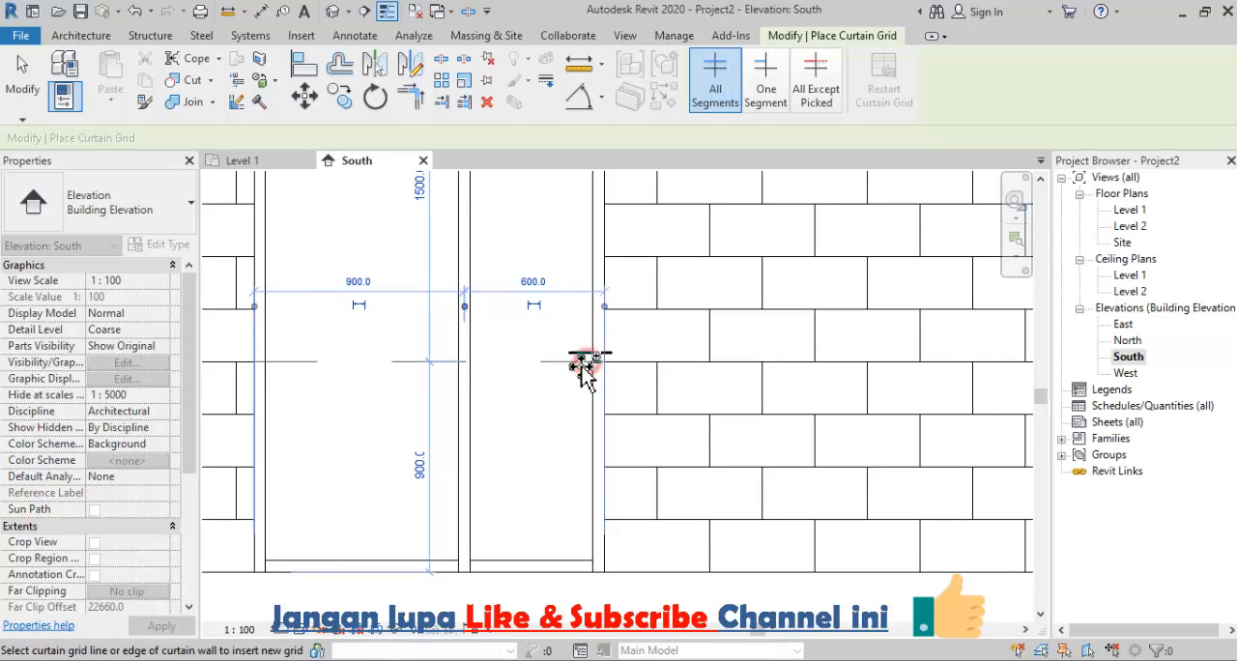
left_click(578, 375)
scroll(561, 408, "down", 3)
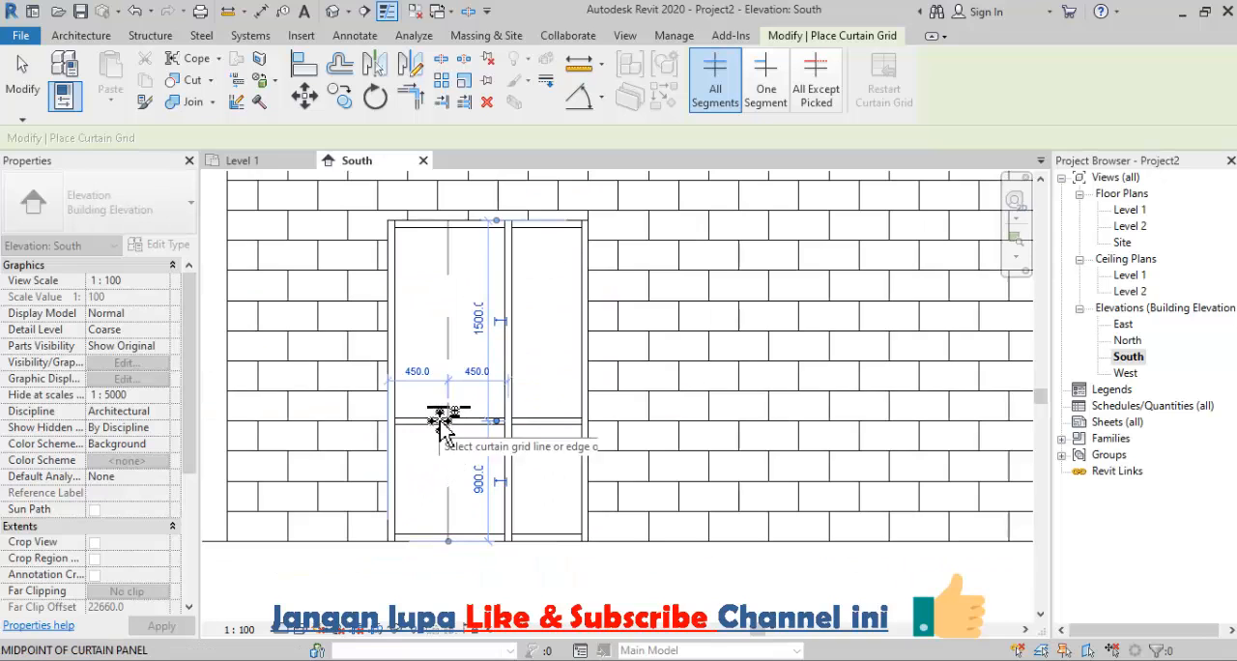
left_click(25, 92)
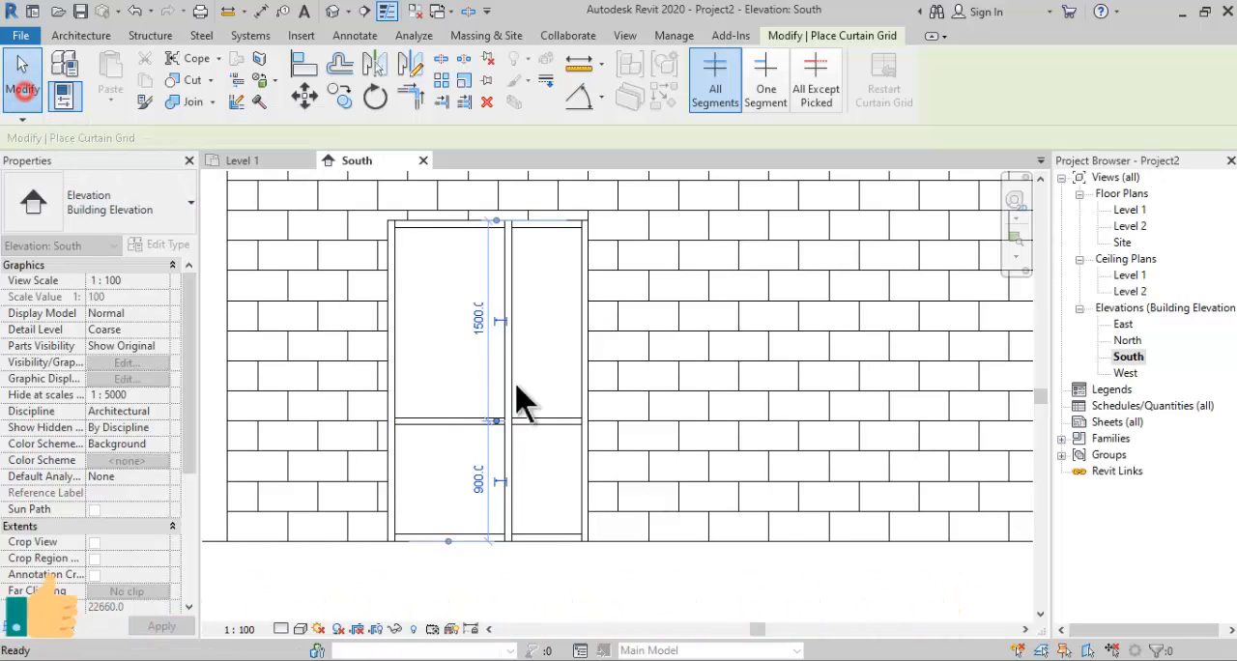
- Unpin and delete the middle and bottom horizontal mullions in the wider left bay of the PJ-1 curtain wall
left_click(456, 425)
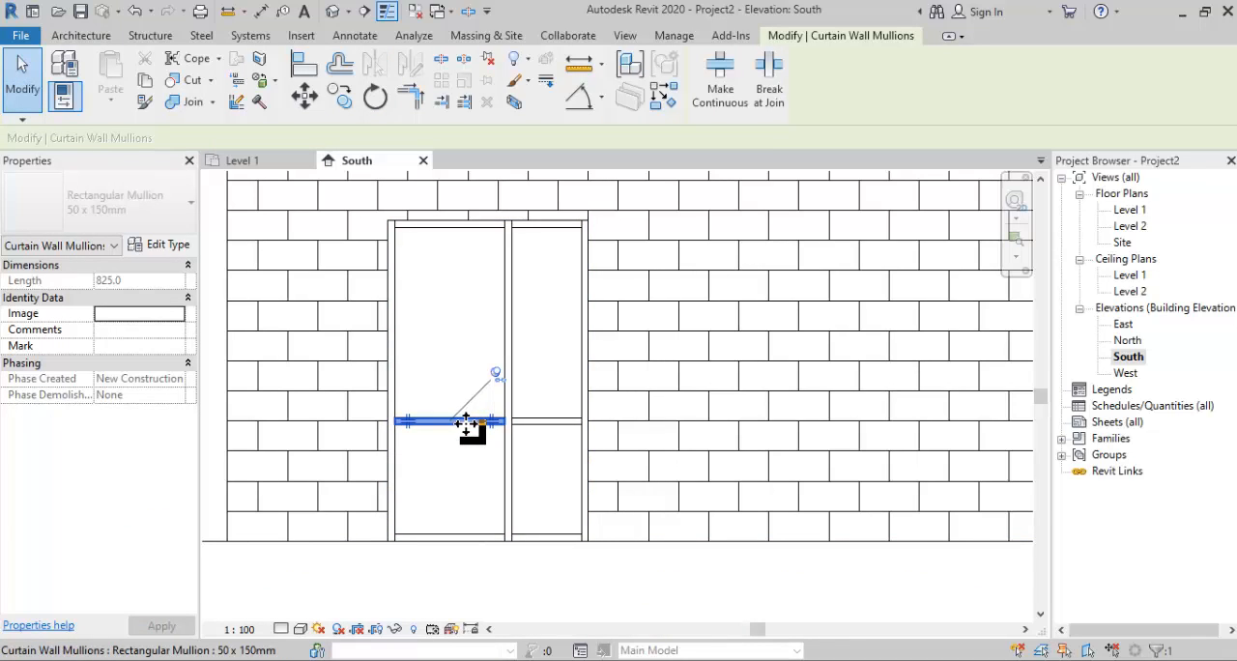
left_click(495, 374)
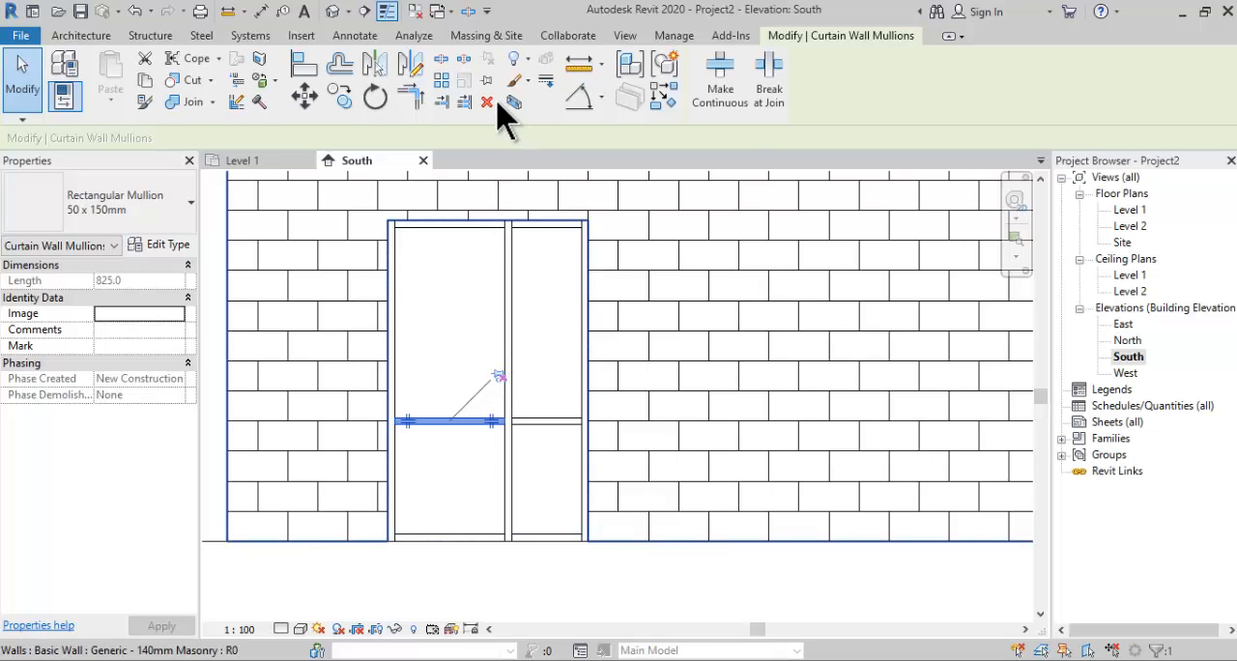
key("Escape")
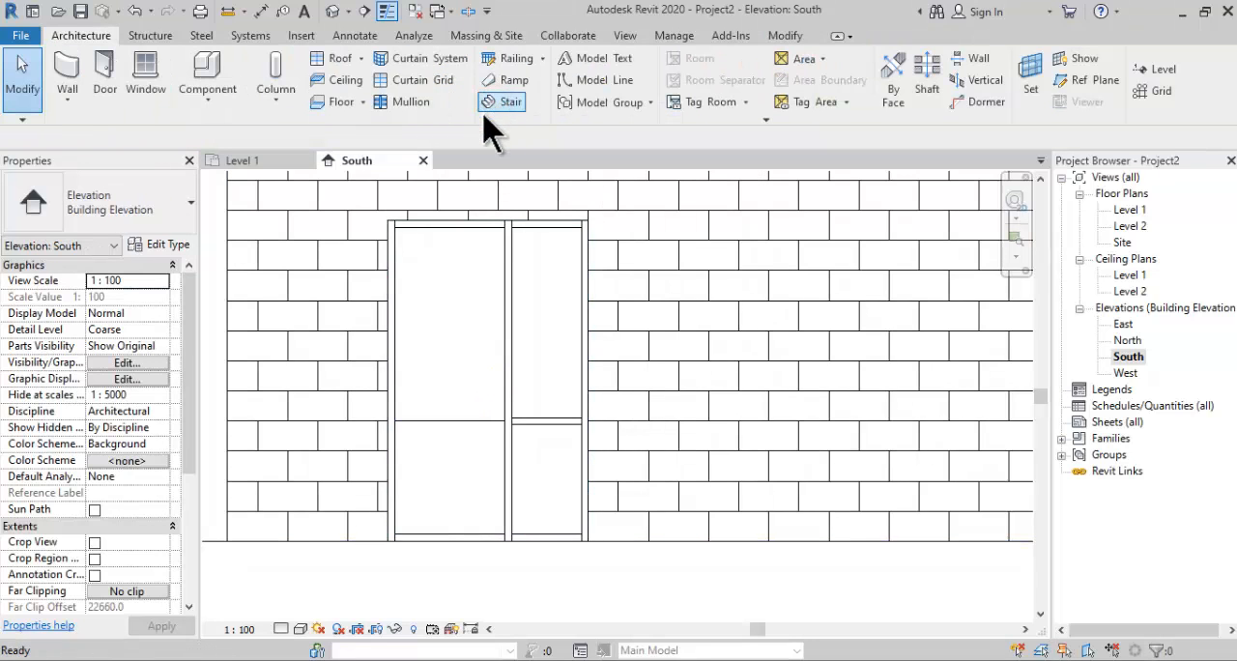
left_click(464, 537)
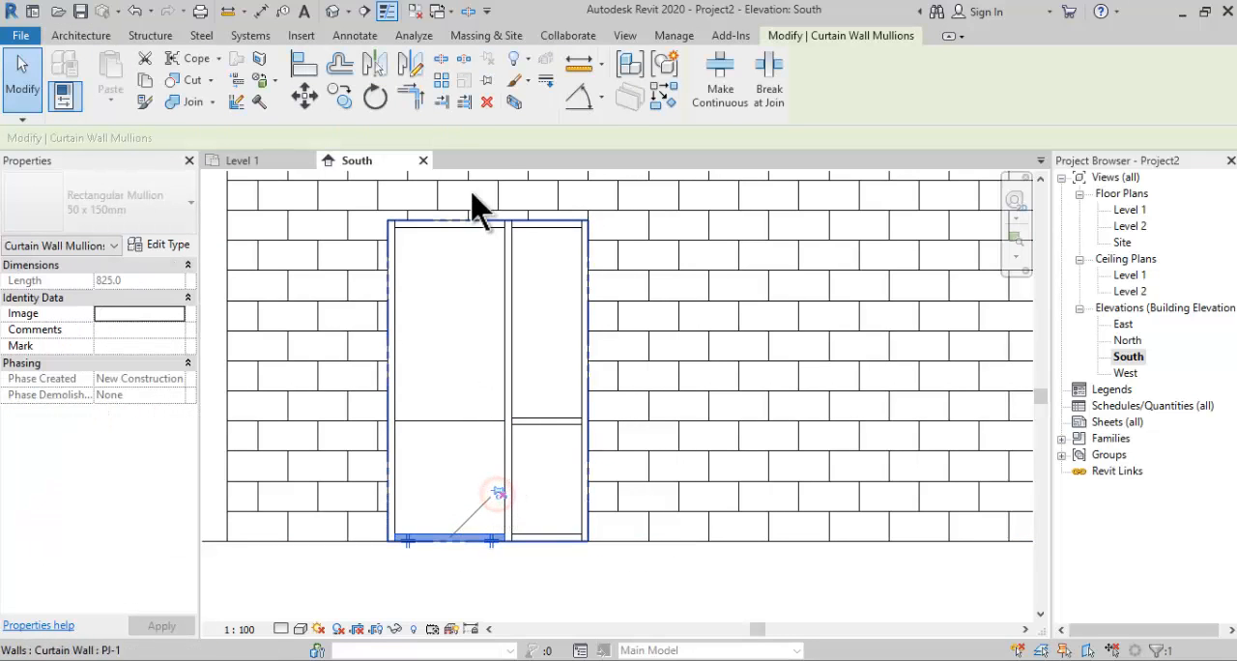
left_click(487, 102)
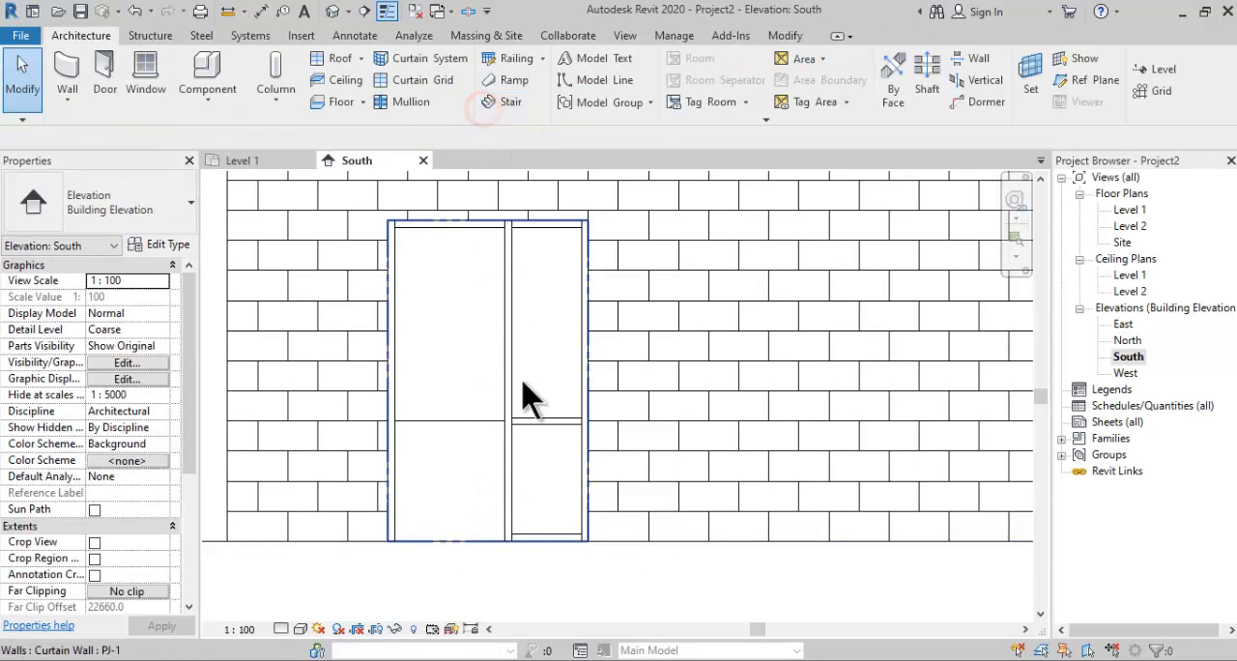
- Unpin and delete the bottom mullion and the lower right-edge mullion of the narrow bay in PJ-1
left_click(546, 535)
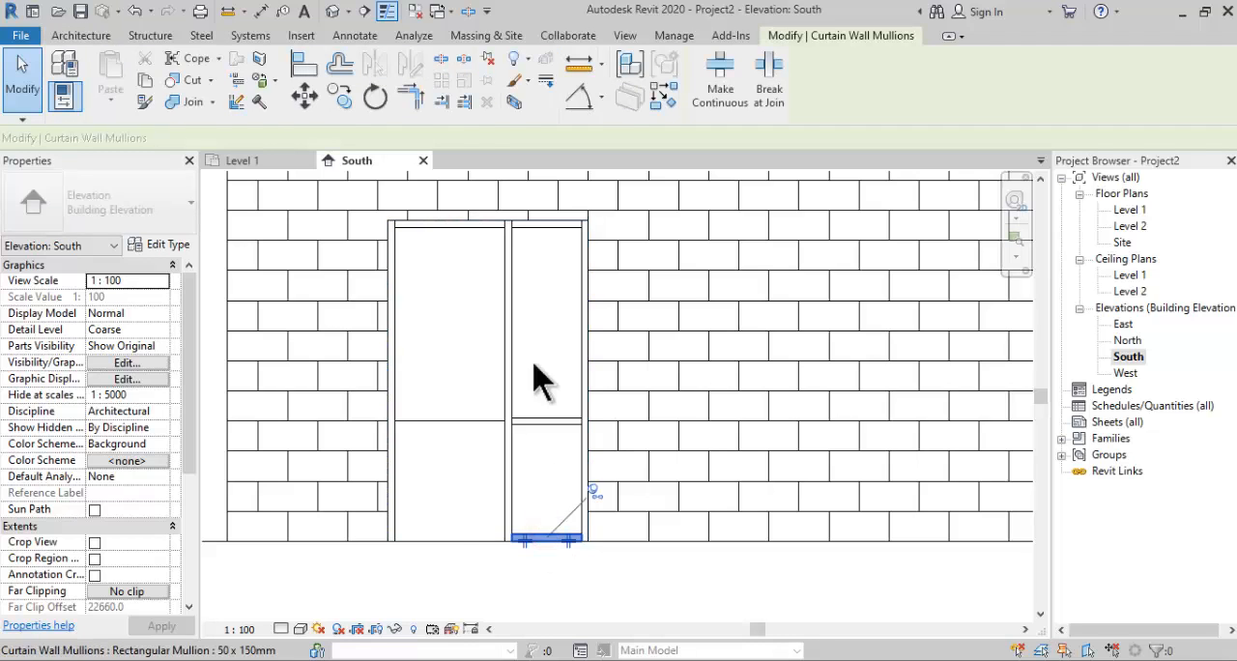
middle_click_drag(565, 271, 544, 253)
left_click(576, 471)
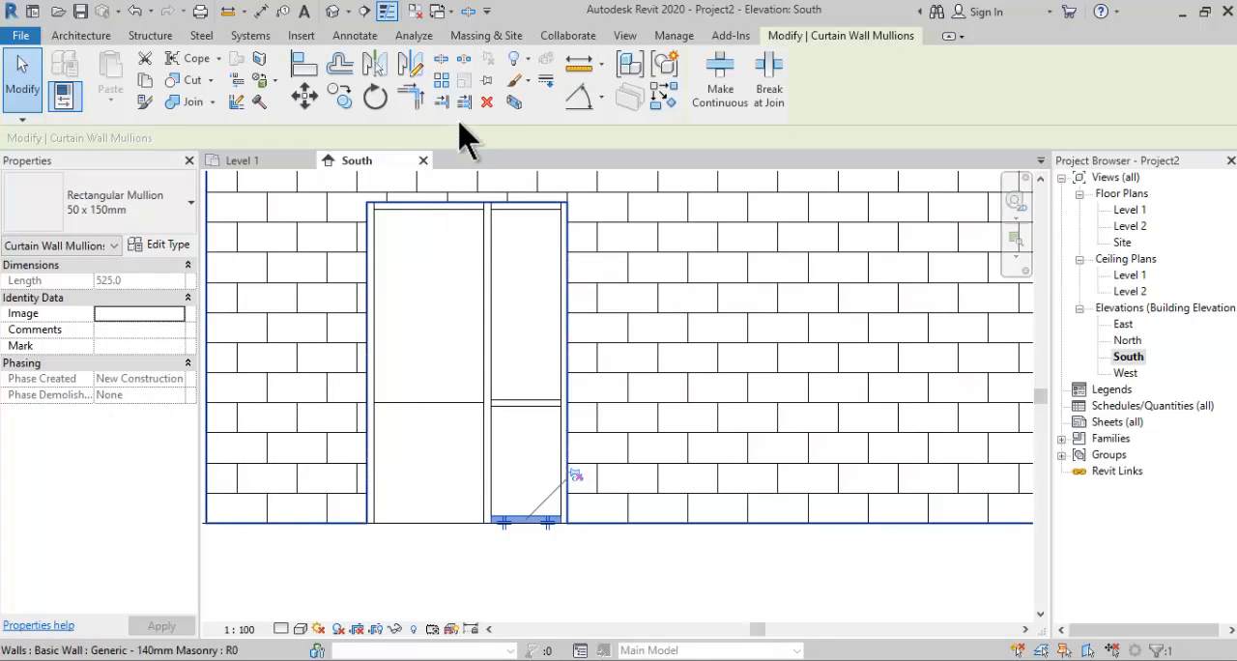
left_click(489, 102)
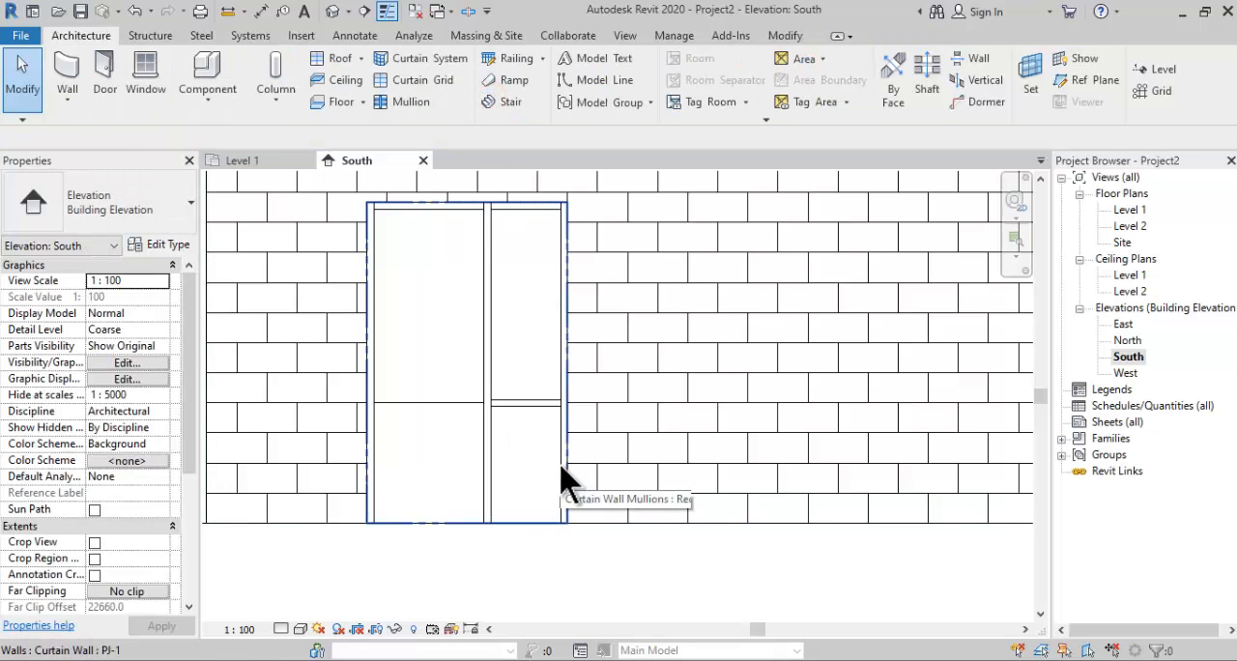
left_click(556, 466)
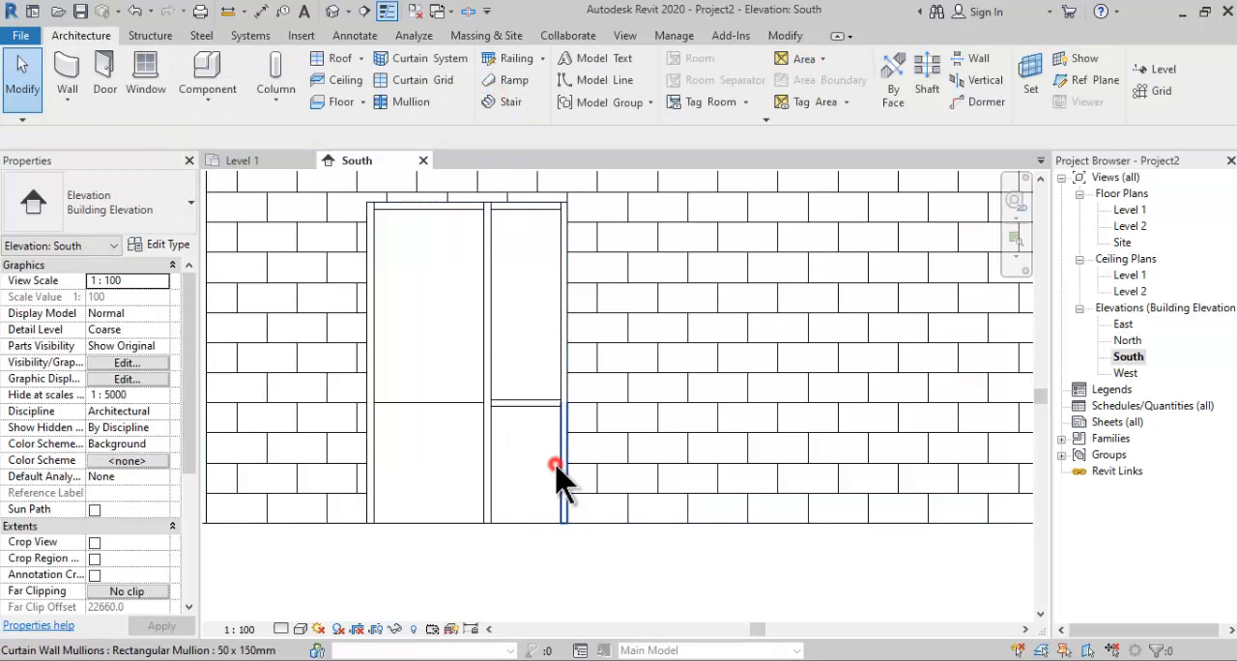
left_click(613, 417)
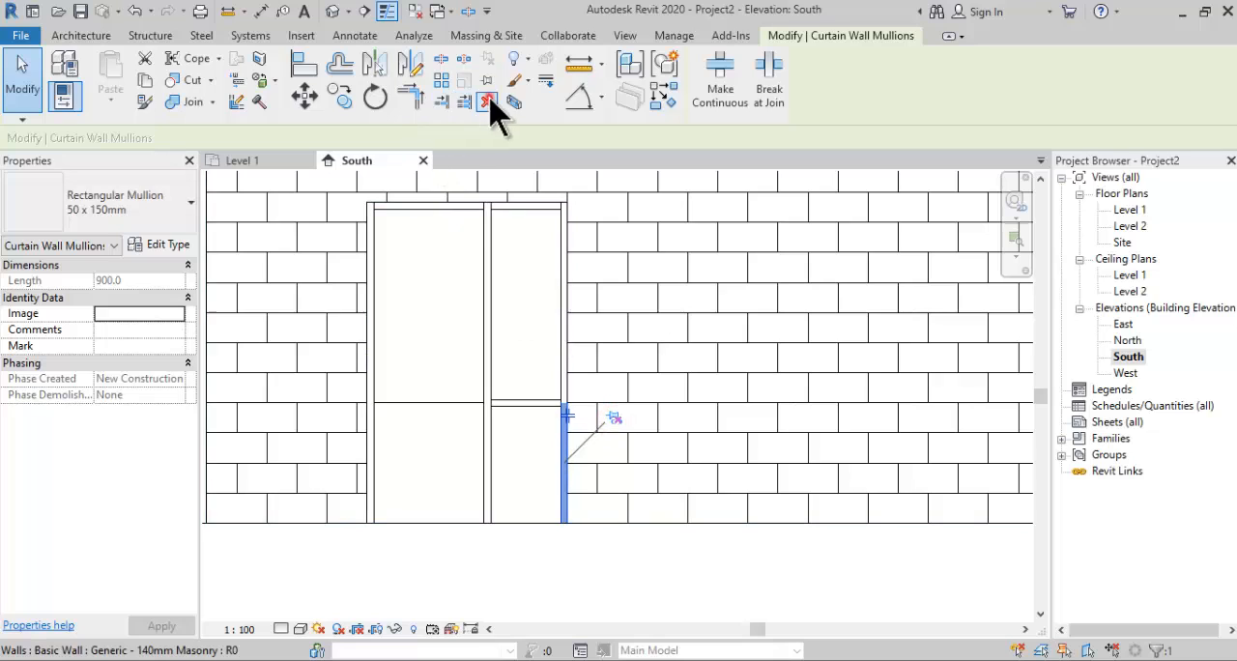
left_click(489, 103)
- Remove the horizontal curtain grid segment crossing the wider left bay, using Add/Remove Segments
left_click(434, 402)
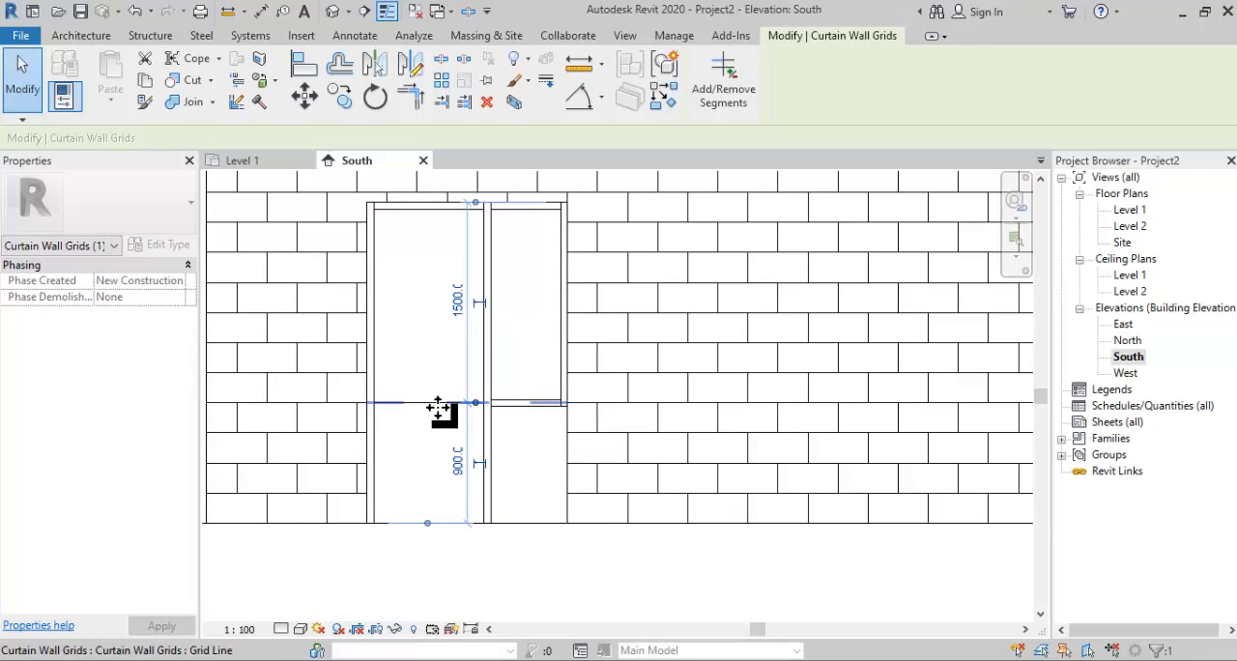
left_click(740, 100)
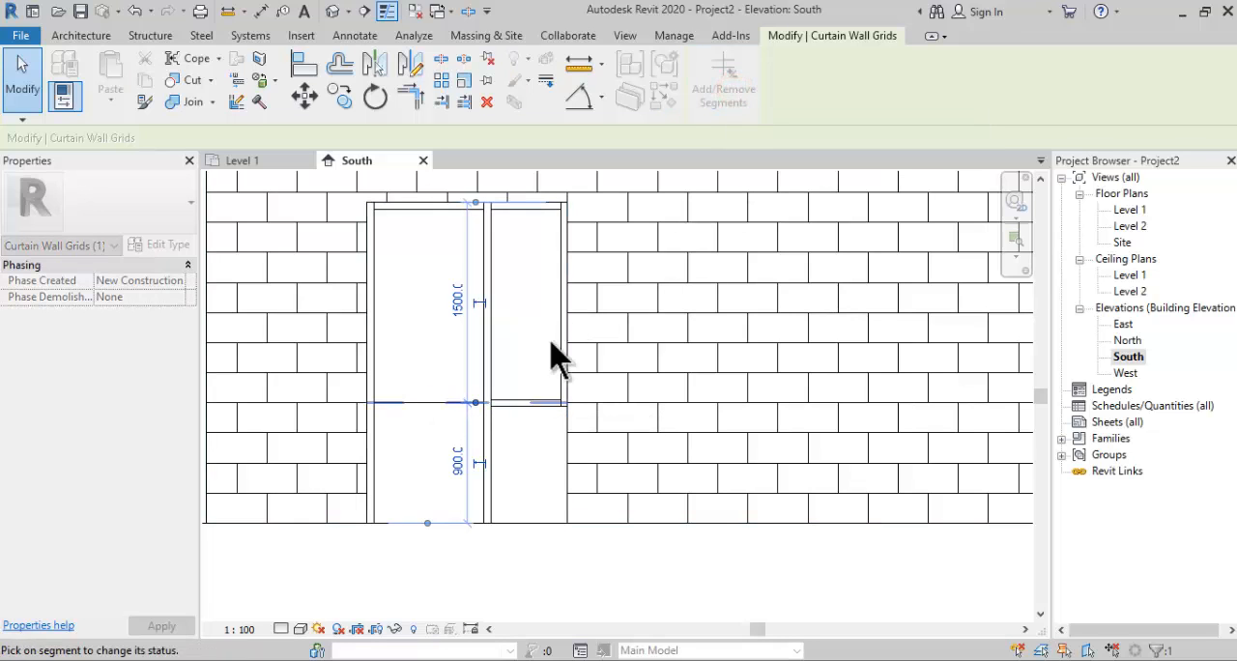
left_click(450, 397)
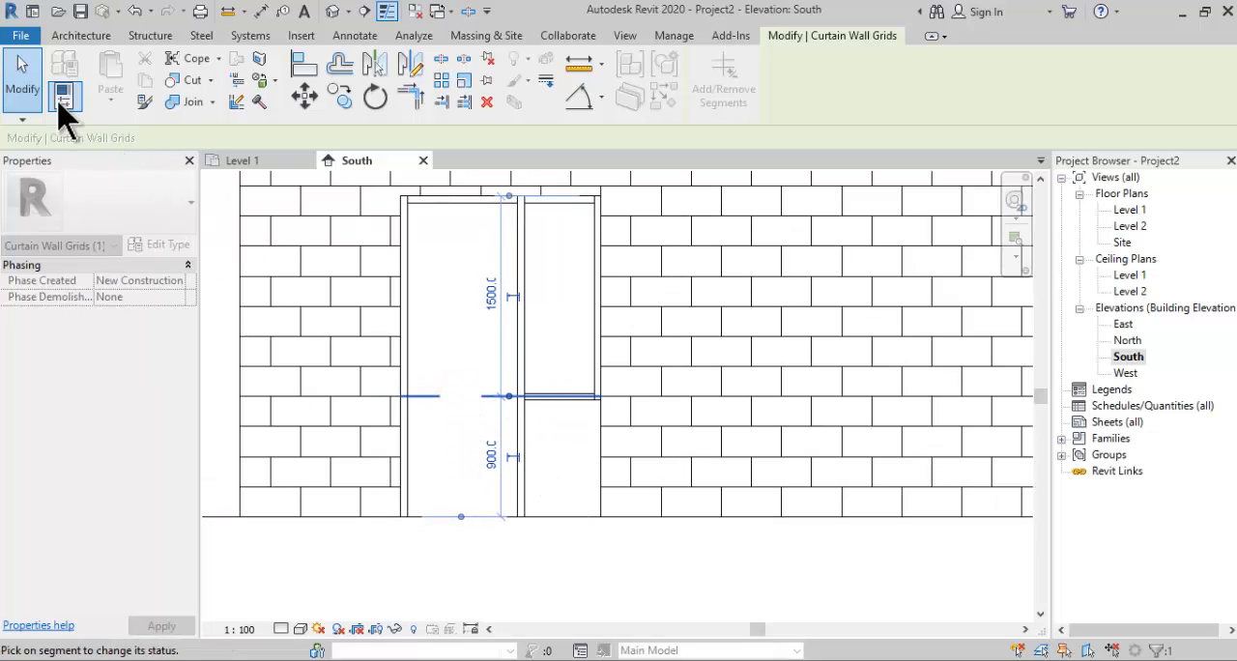
left_click(22, 78)
- Edit the PJ-1 wall profile, sketching a 575 mm line under the narrow bay's sill mullion and a vertical line down to the base
left_click(578, 469)
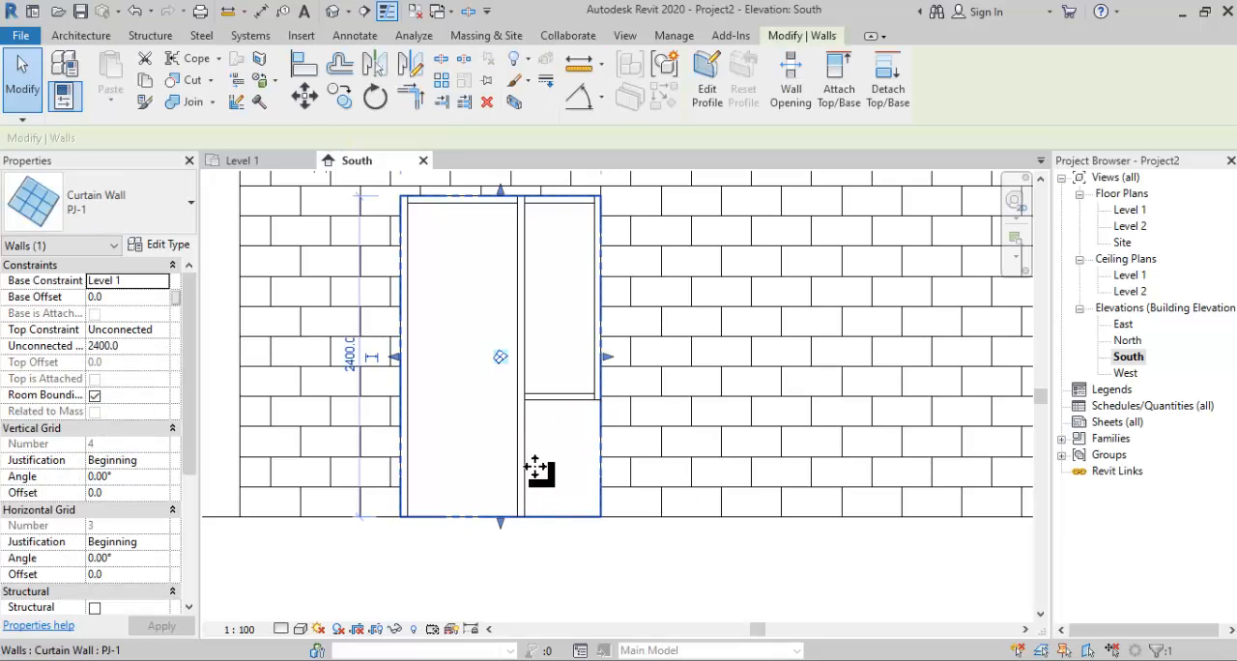
left_click(713, 85)
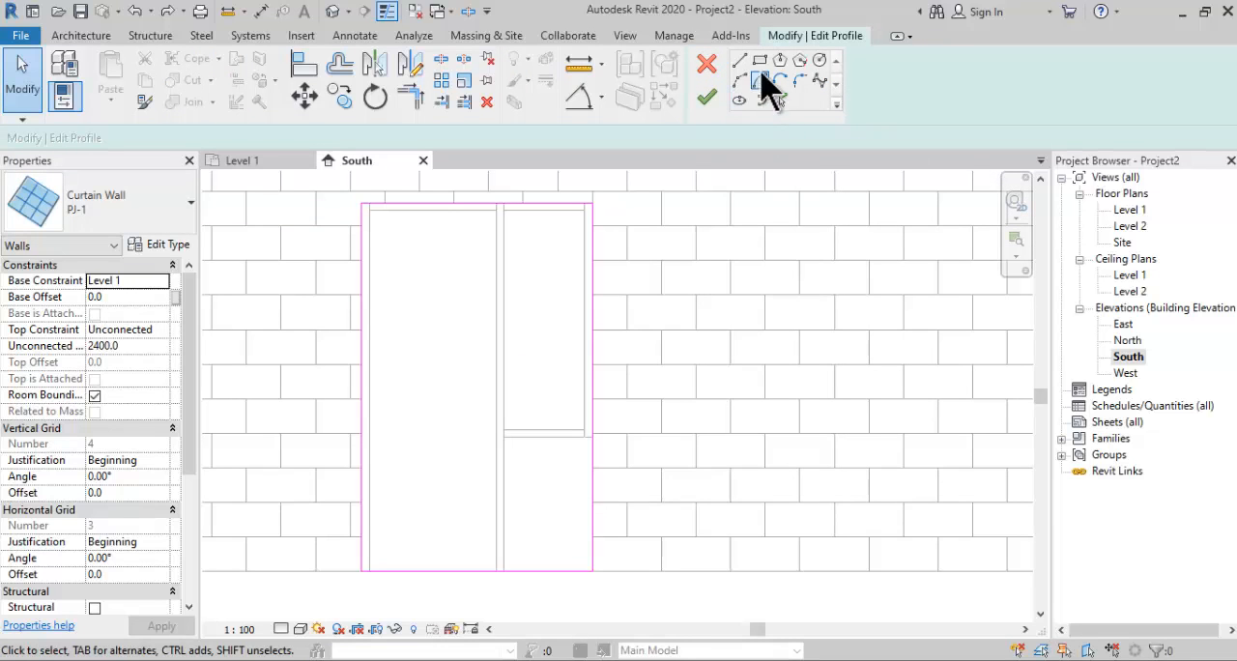
left_click(740, 62)
scroll(589, 437, "up", 5)
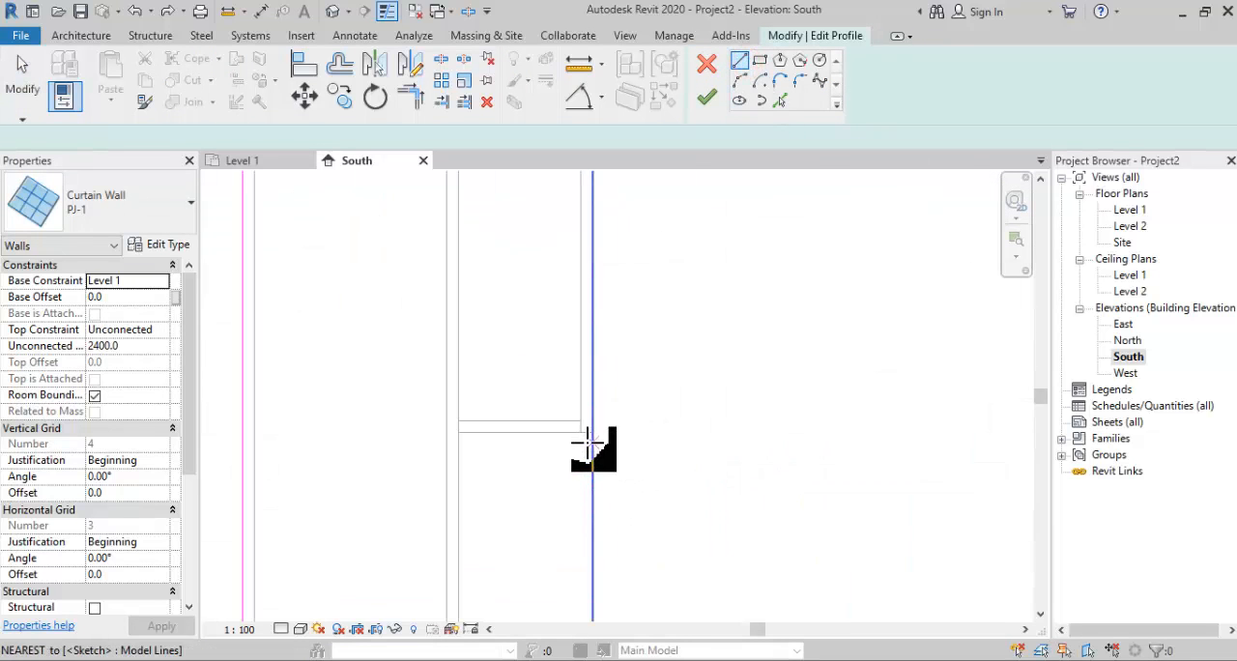
left_click(596, 426)
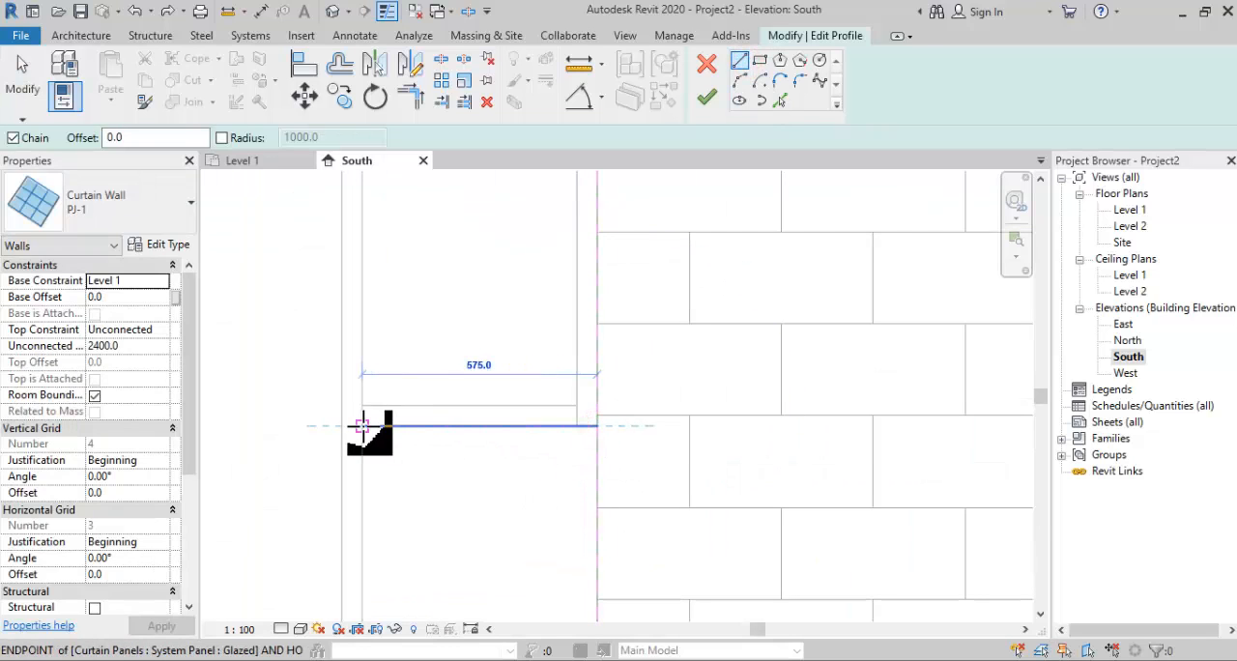
left_click(362, 426)
scroll(387, 466, "down", 1)
mouse_move(388, 470)
middle_mouse_down()
mouse_move(441, 299)
mouse_move(426, 287)
middle_mouse_up()
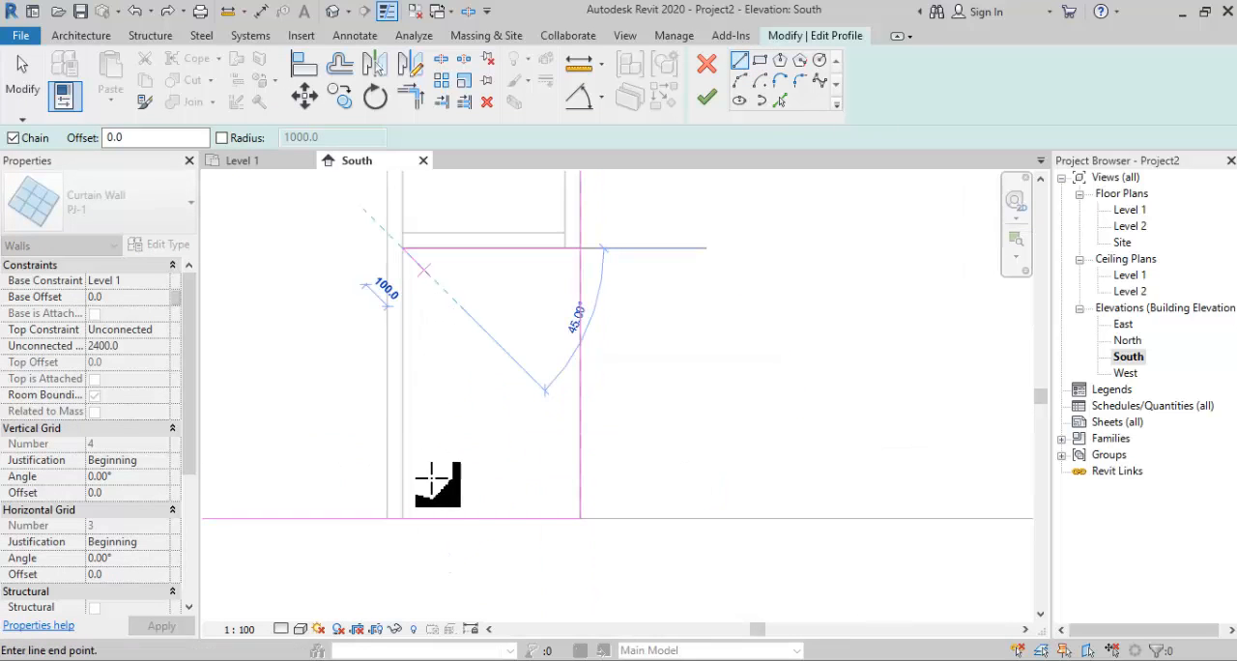
left_click(412, 514)
scroll(435, 475, "down", 2)
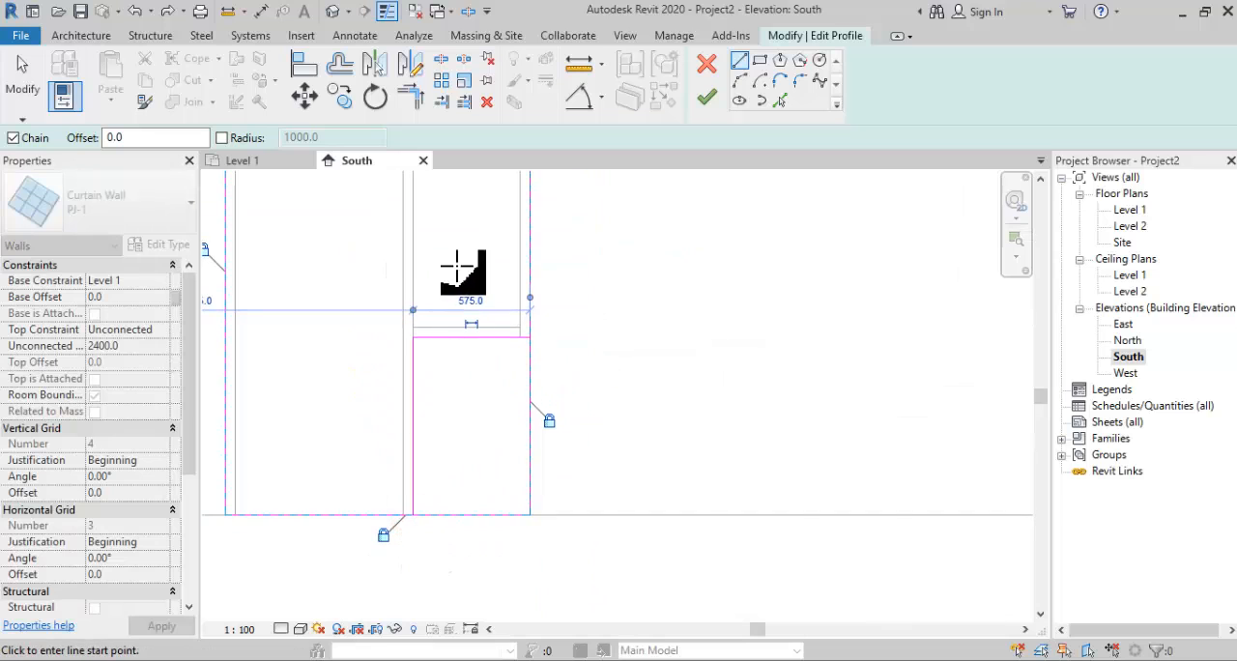
- Trim the profile lines to cut out the area below the narrow bay's window, and finish the profile sketch
left_click(410, 94)
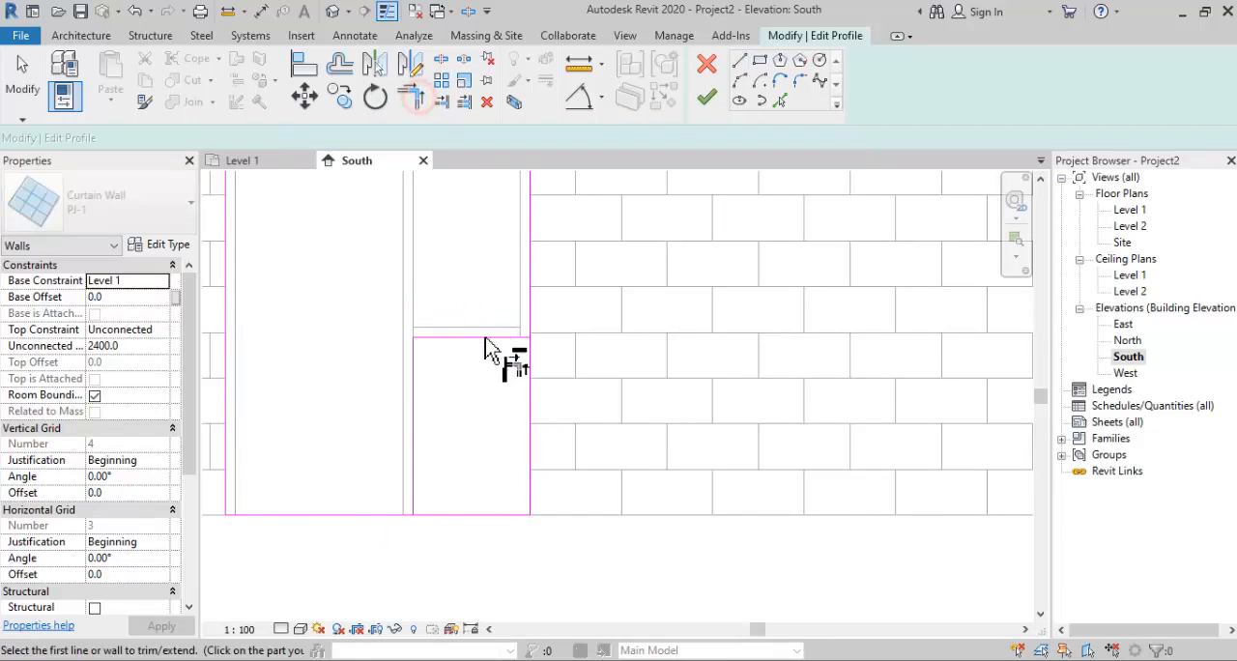
left_click(486, 339)
left_click(526, 300)
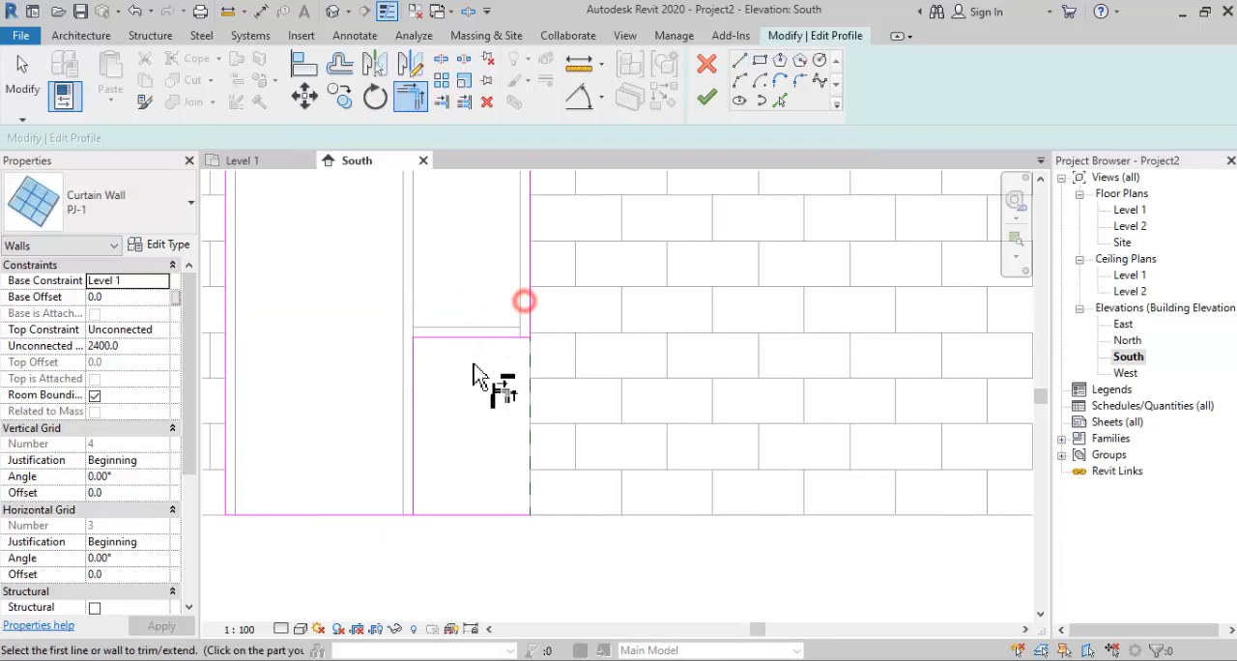
left_click(416, 470)
left_click(400, 515)
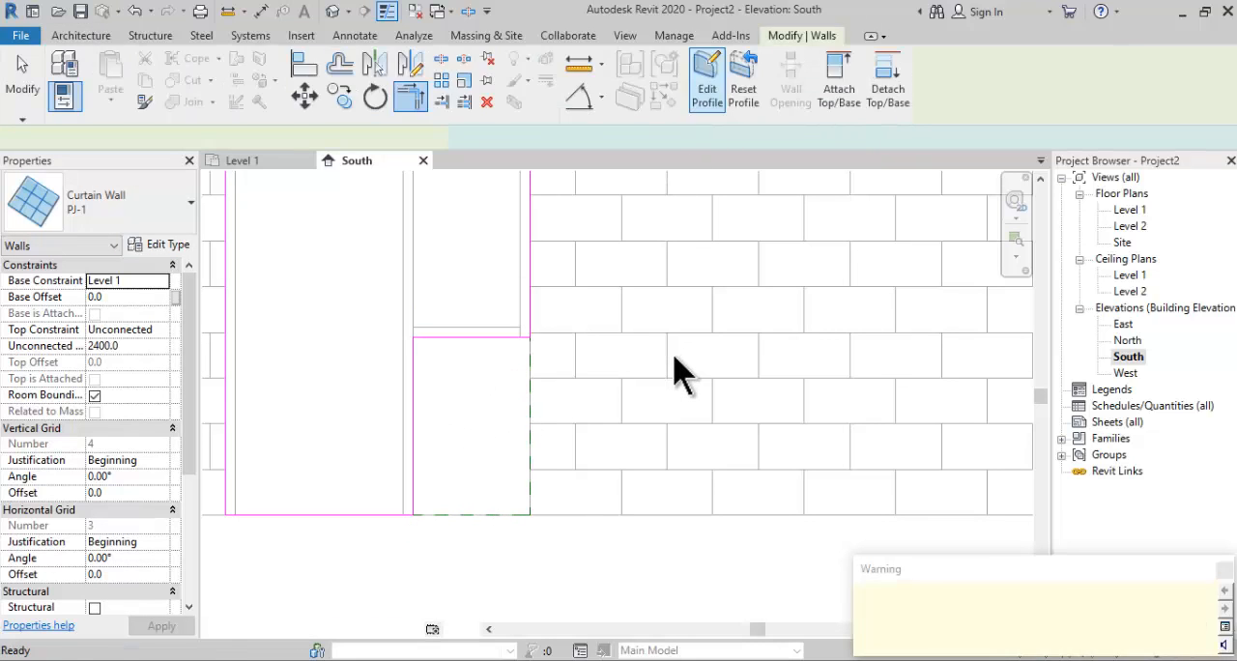
left_click(589, 551)
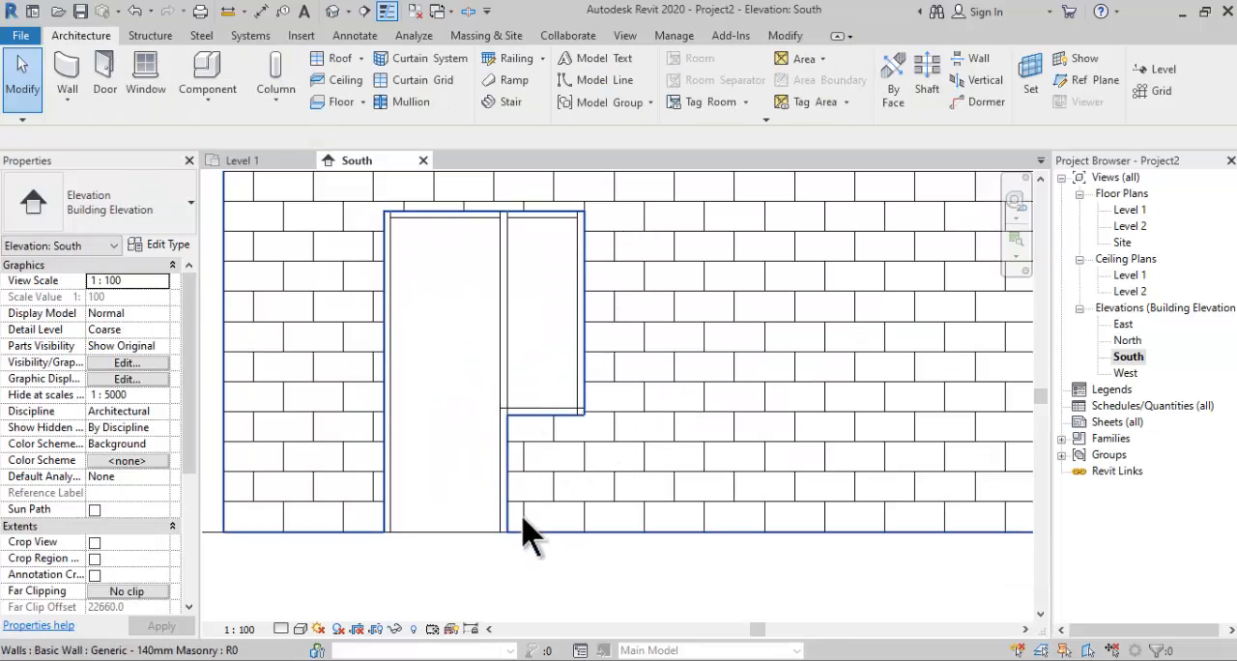
left_click(531, 572)
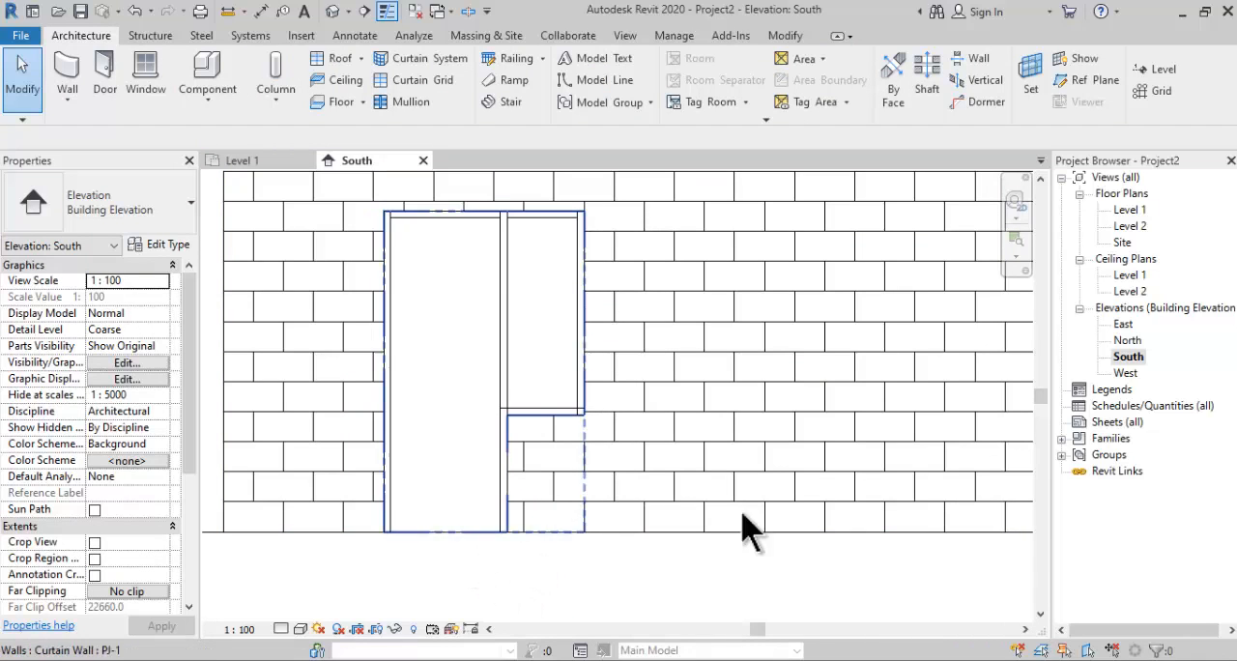
- Give the South elevation a shaded display, open the default 3D view and shade it as well
left_click(300, 630)
left_click(329, 491)
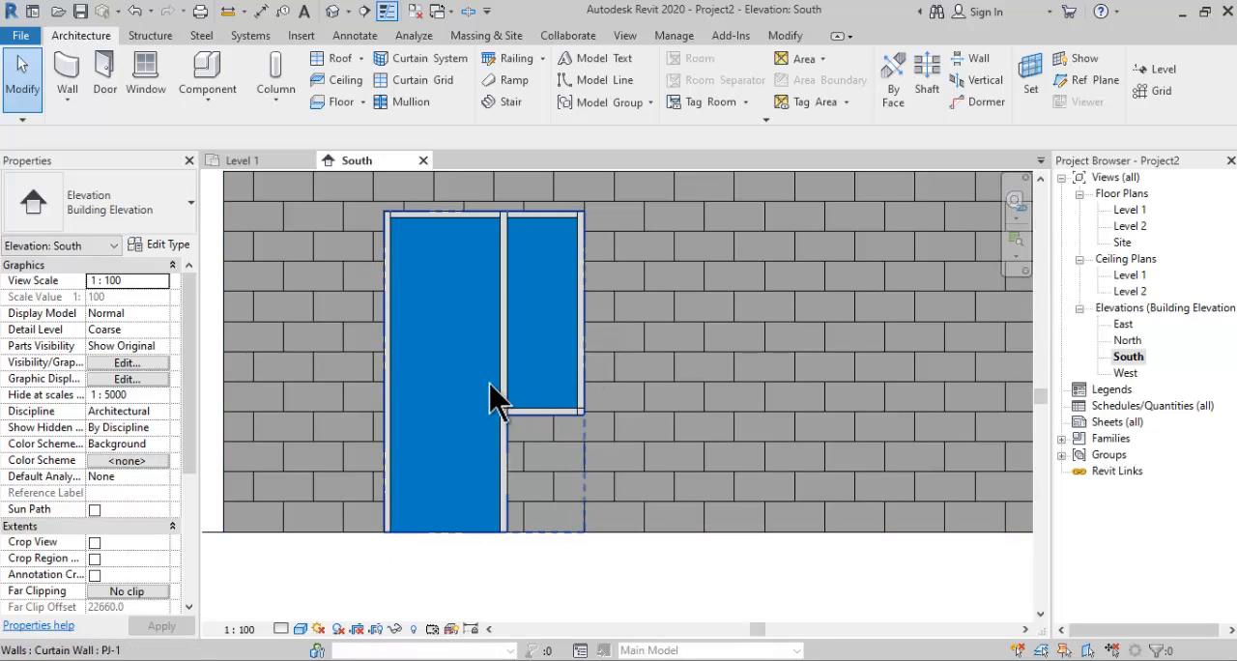
left_click(331, 11)
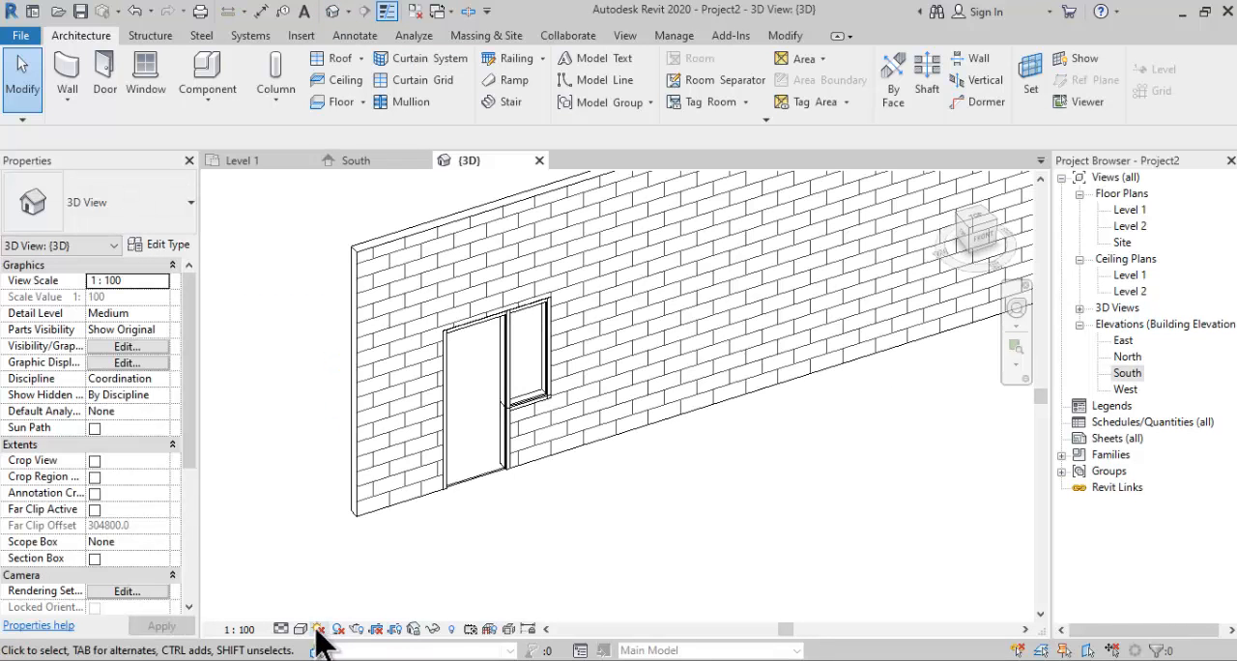
left_click(301, 630)
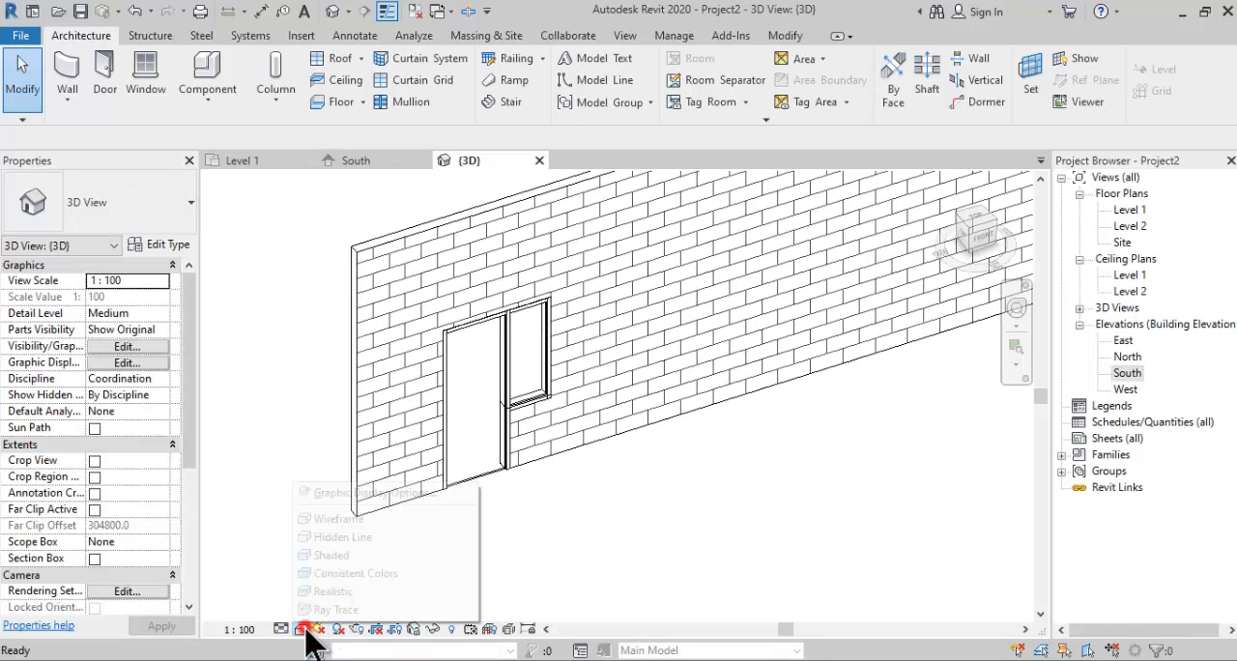
left_click(348, 498)
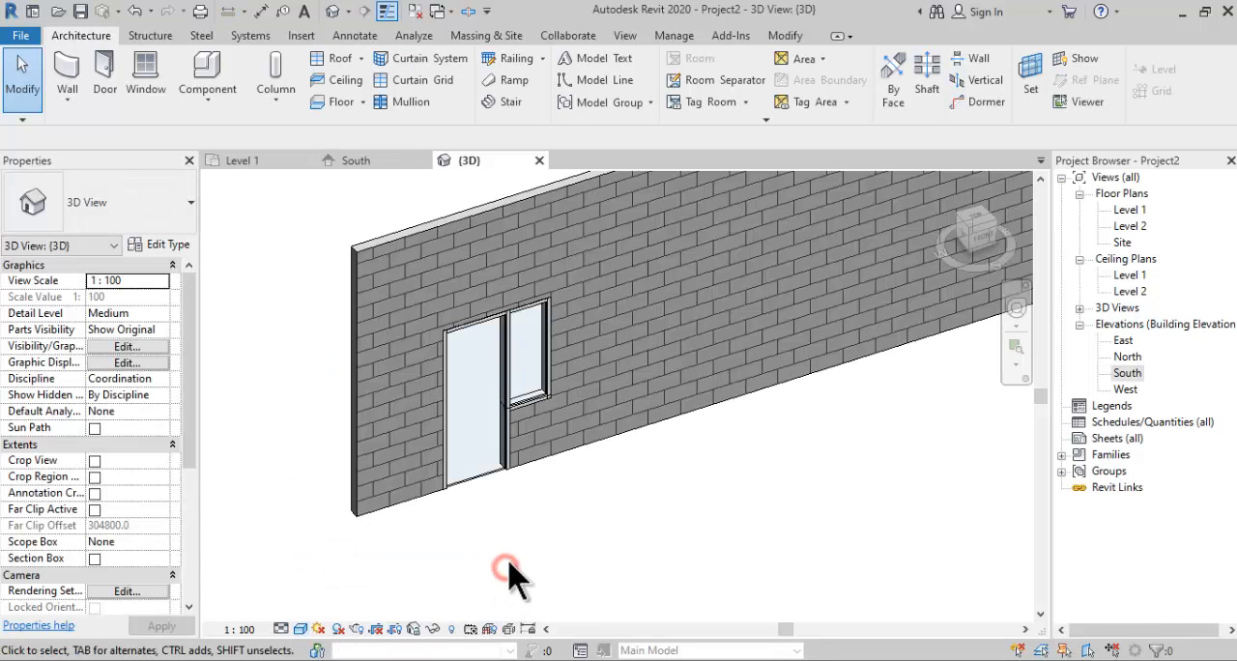
middle_click_drag(518, 540, 519, 552)
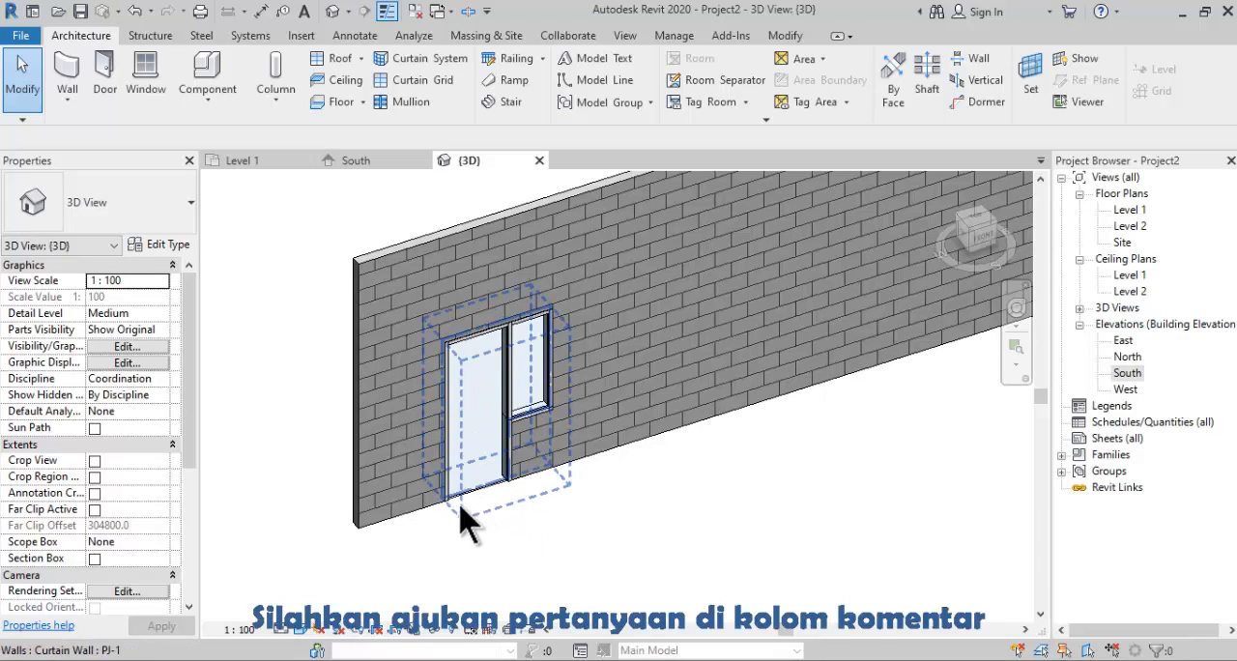
- Start loading a family and browse to the Residential subfolder of the library's Doors folder
left_click(302, 36)
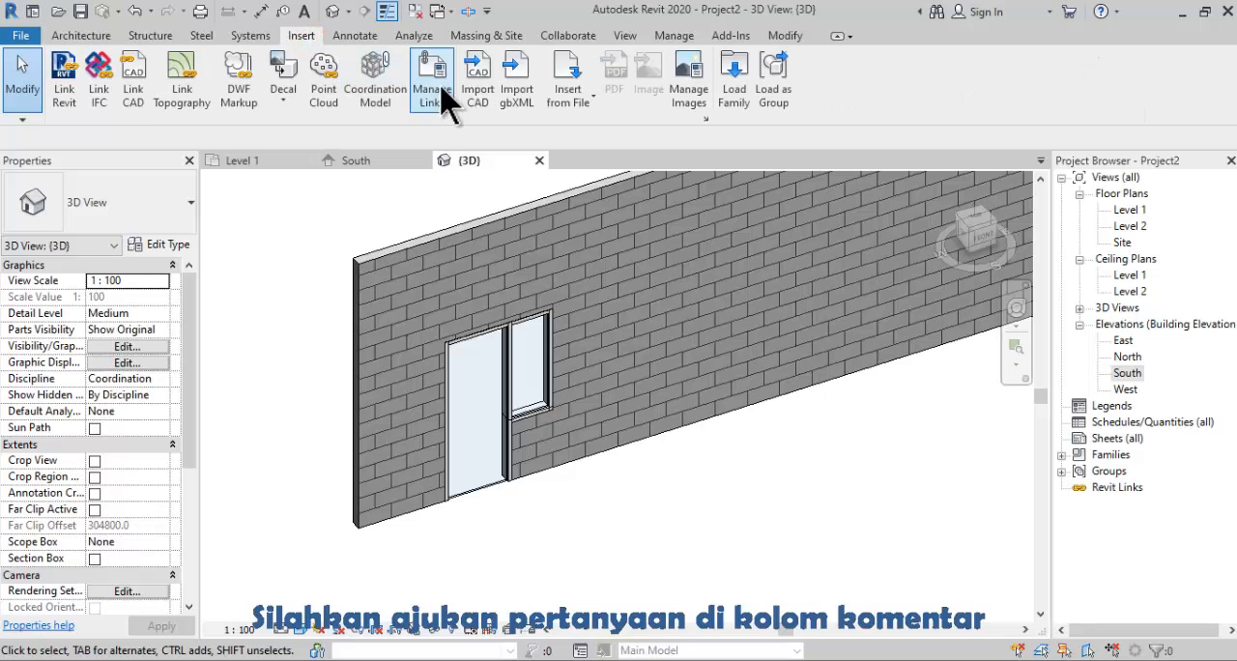
left_click(719, 97)
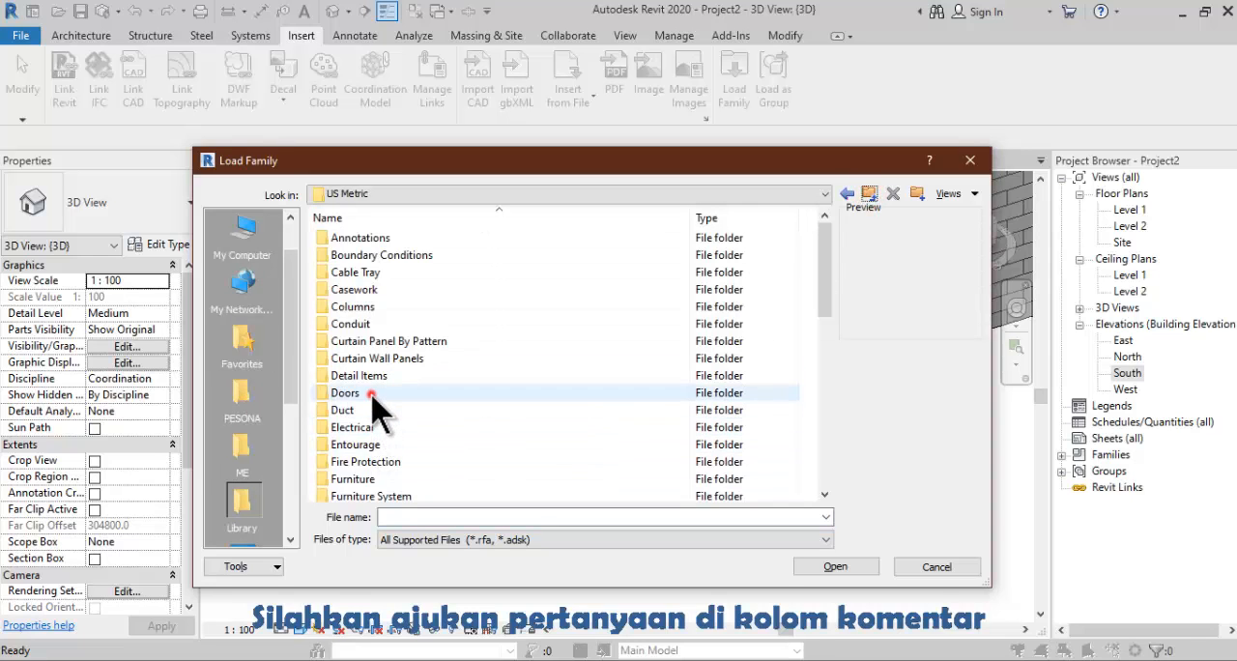
double_click(371, 394)
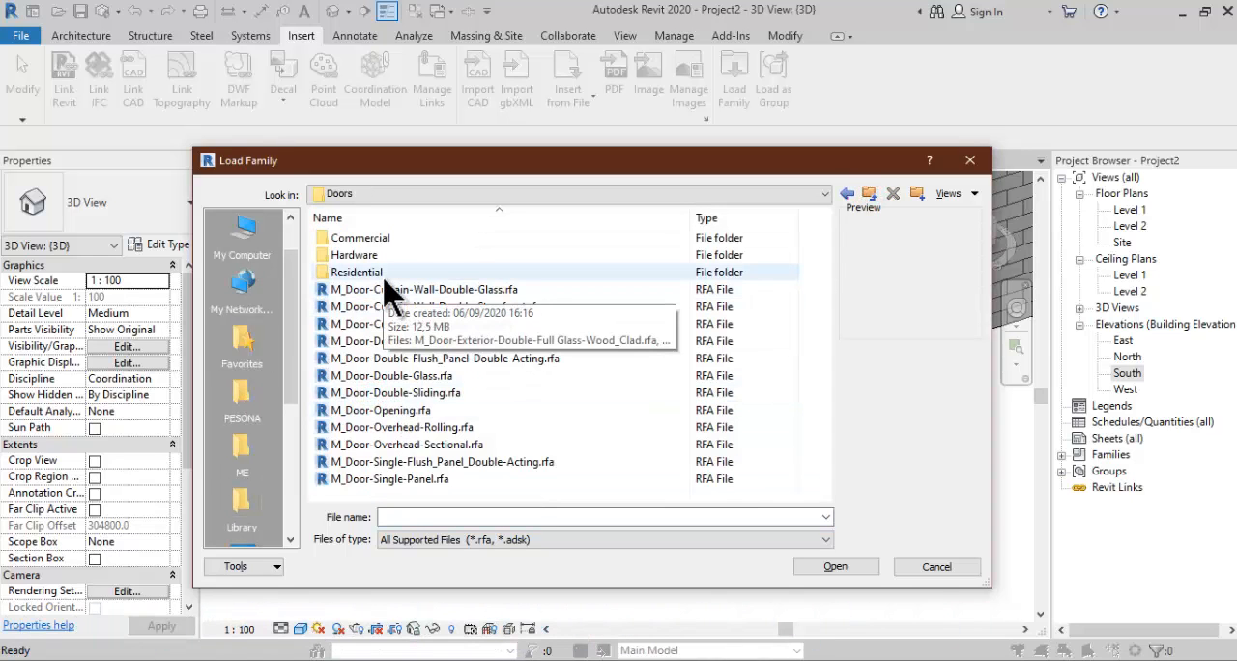
double_click(385, 274)
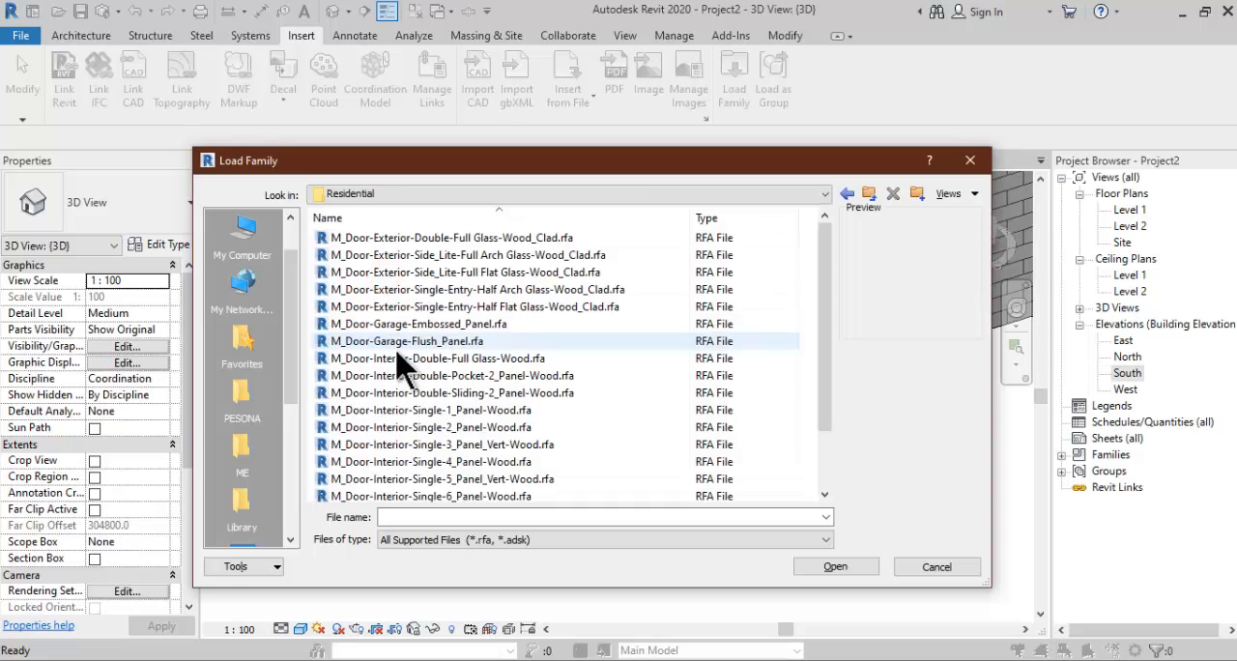
scroll(464, 445, "down", 2)
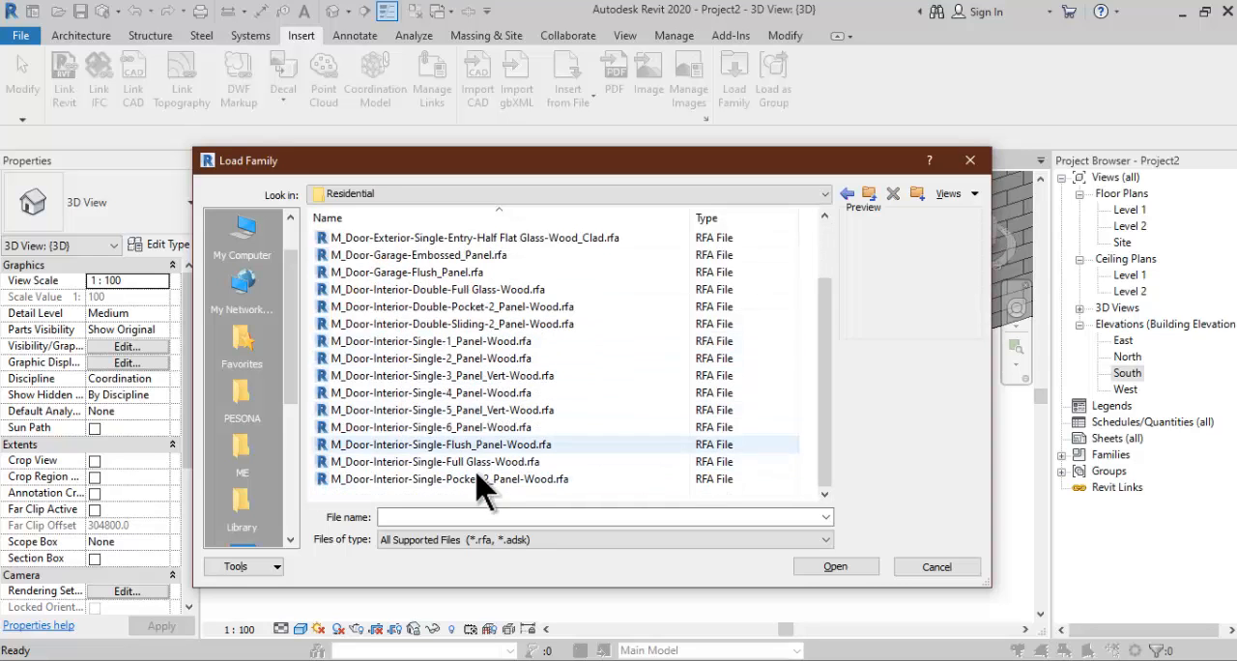
- Compare the interior single door previews and load M_Door-Interior-Single-1_Panel-Wood in the 900 x 2000mm type
left_click(493, 342)
left_click(500, 357)
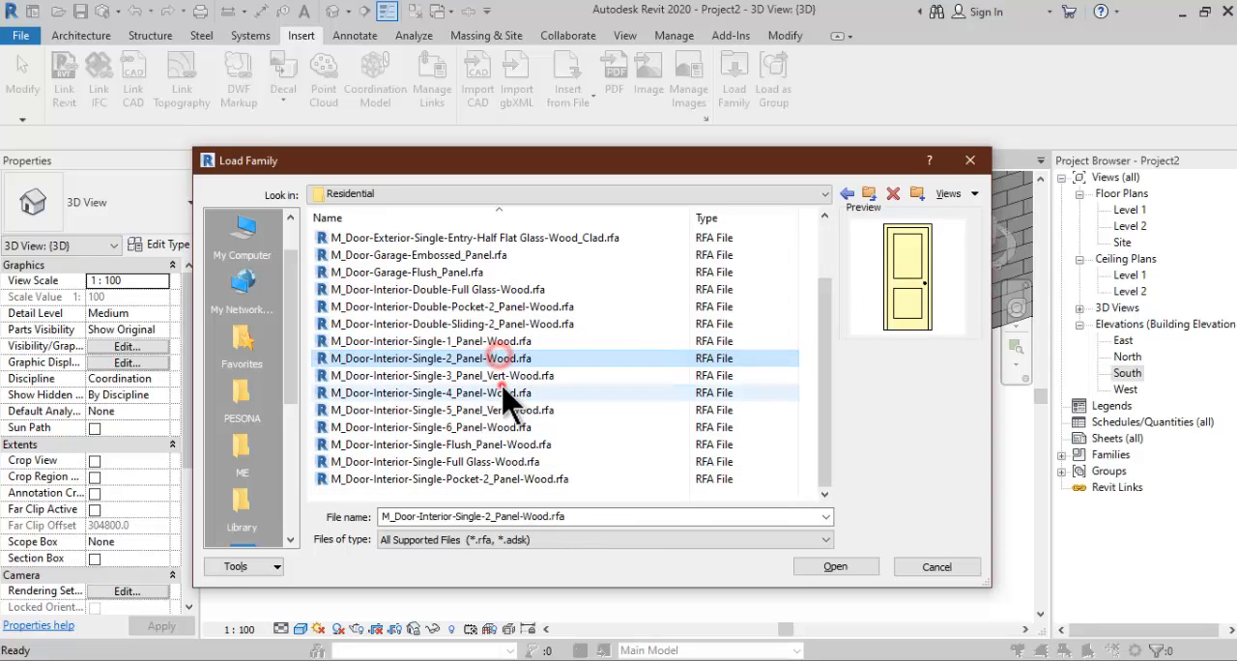
left_click(498, 392)
left_click(502, 376)
left_click(505, 358)
left_click(497, 341)
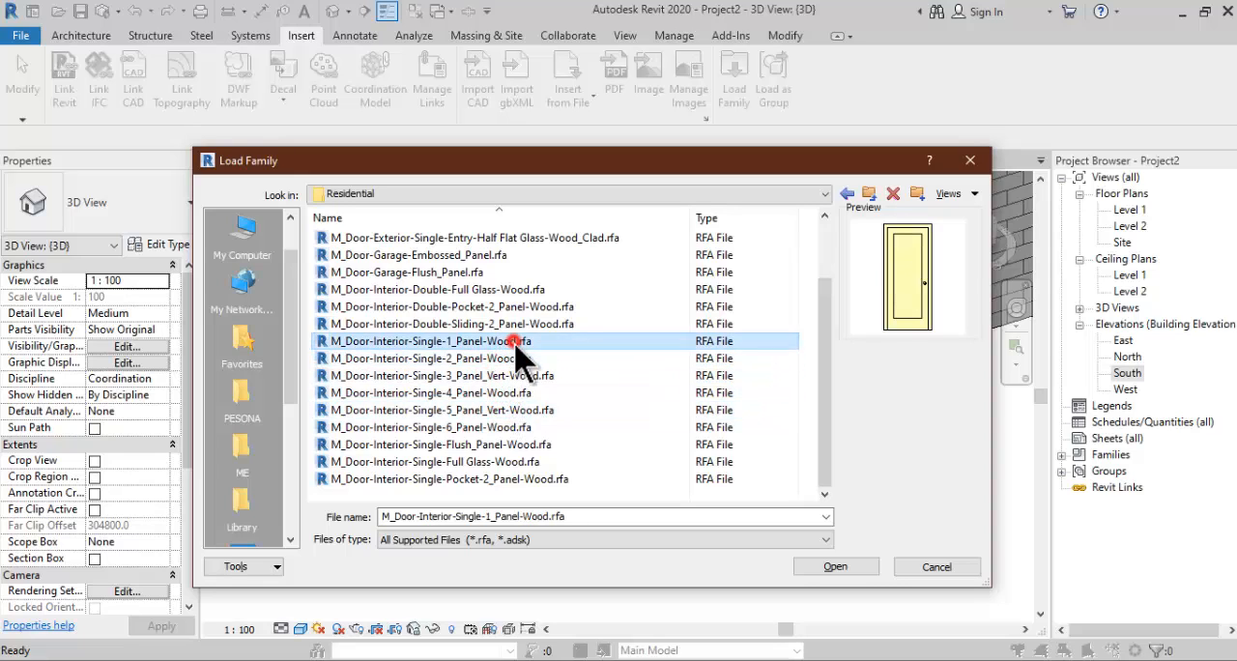
left_click(513, 358)
left_click(501, 343)
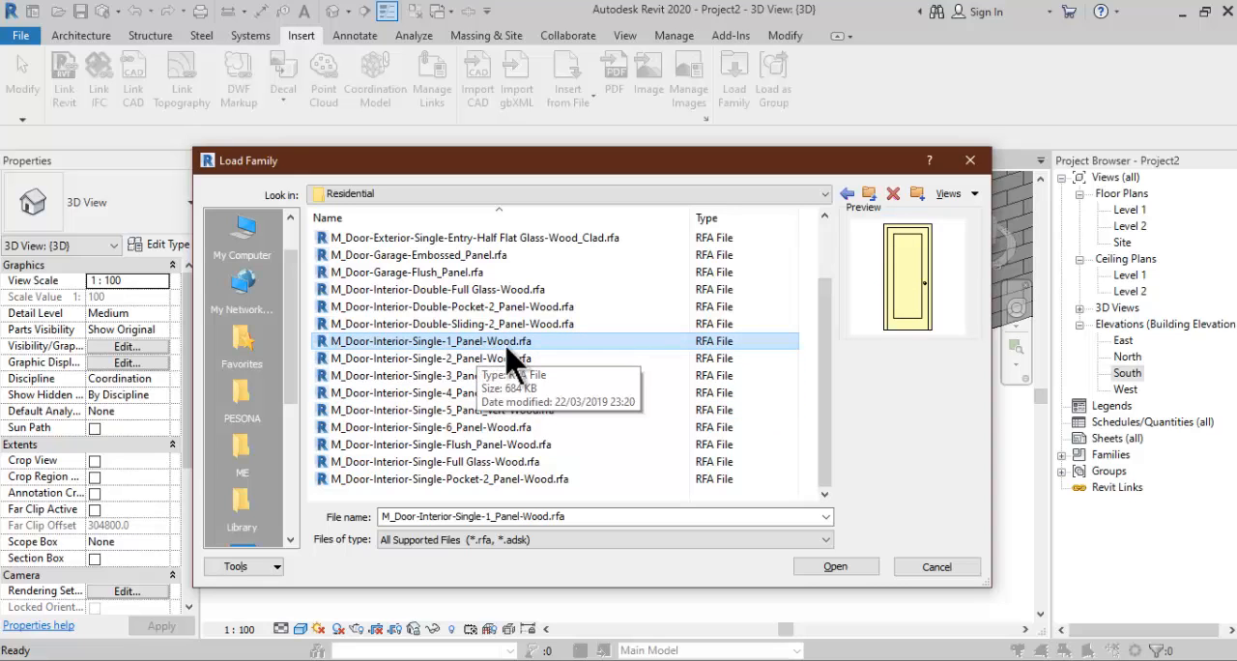
left_click(833, 569)
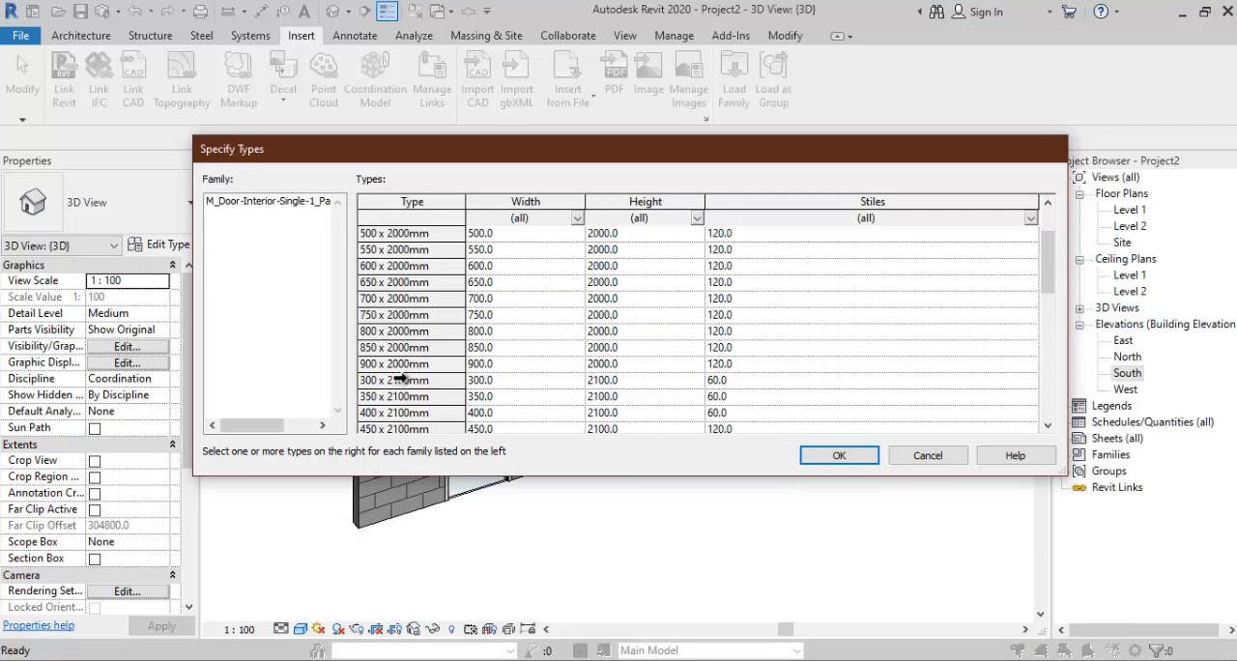
left_click(399, 365)
left_click(837, 457)
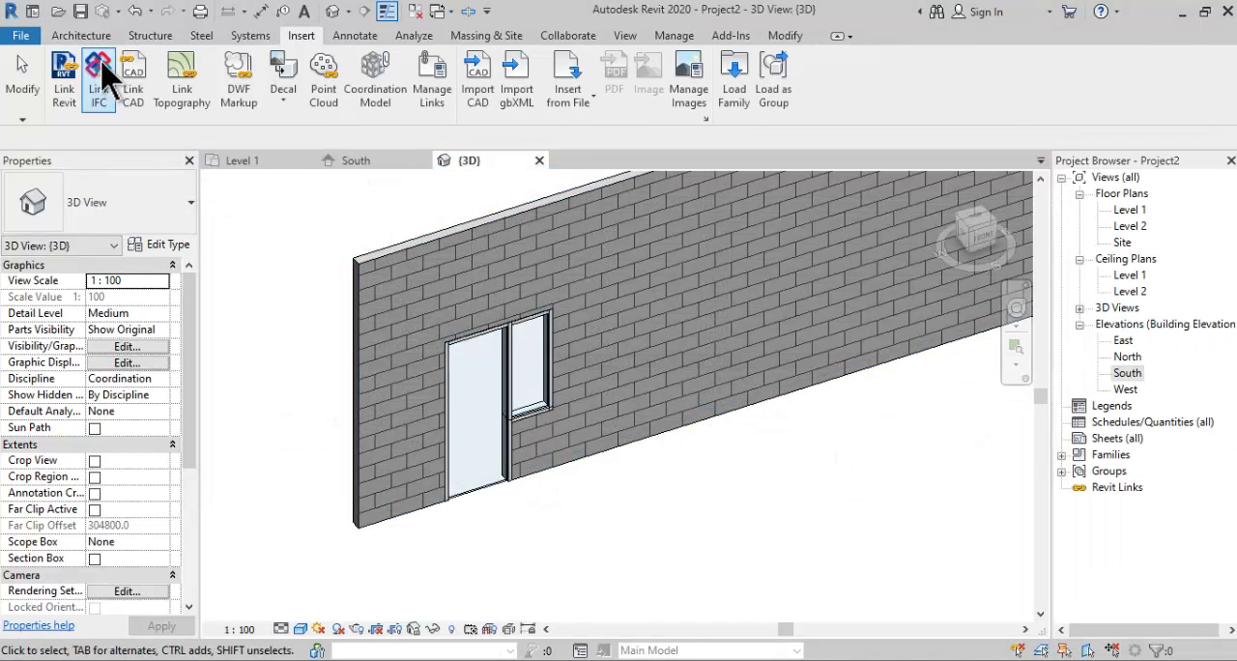
- Place a 900 x 2000mm single-panel wood door in the masonry wall, to the right of the PJ-1 unit
left_click(83, 36)
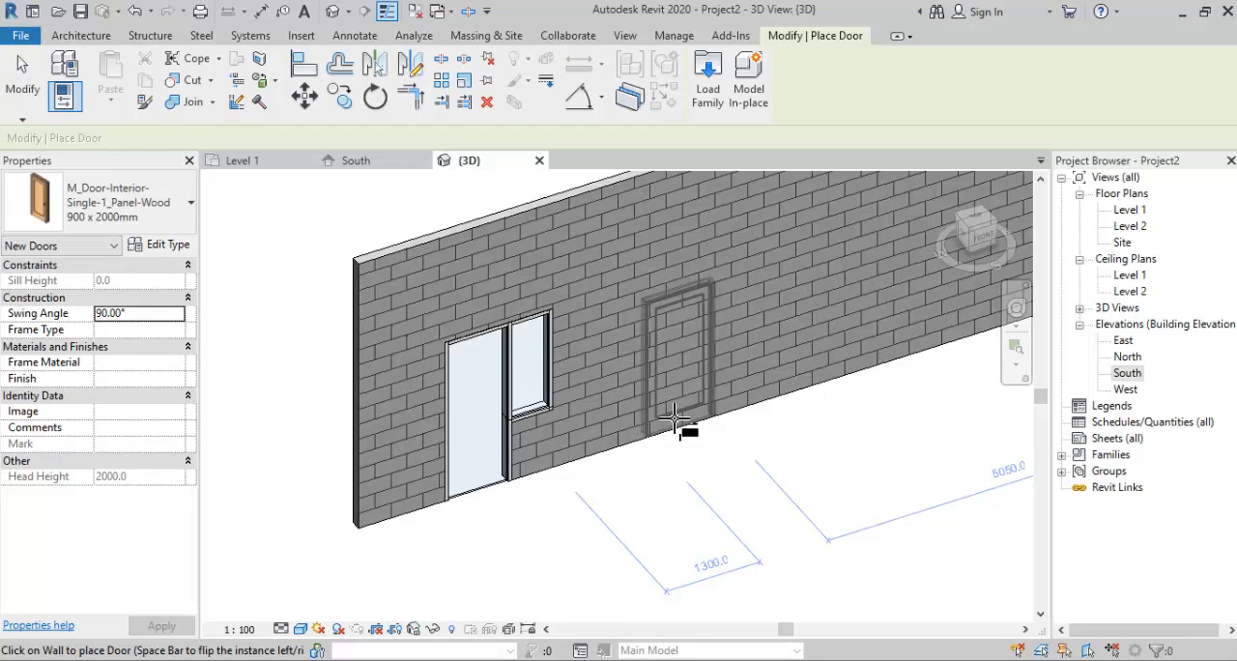
left_click(22, 76)
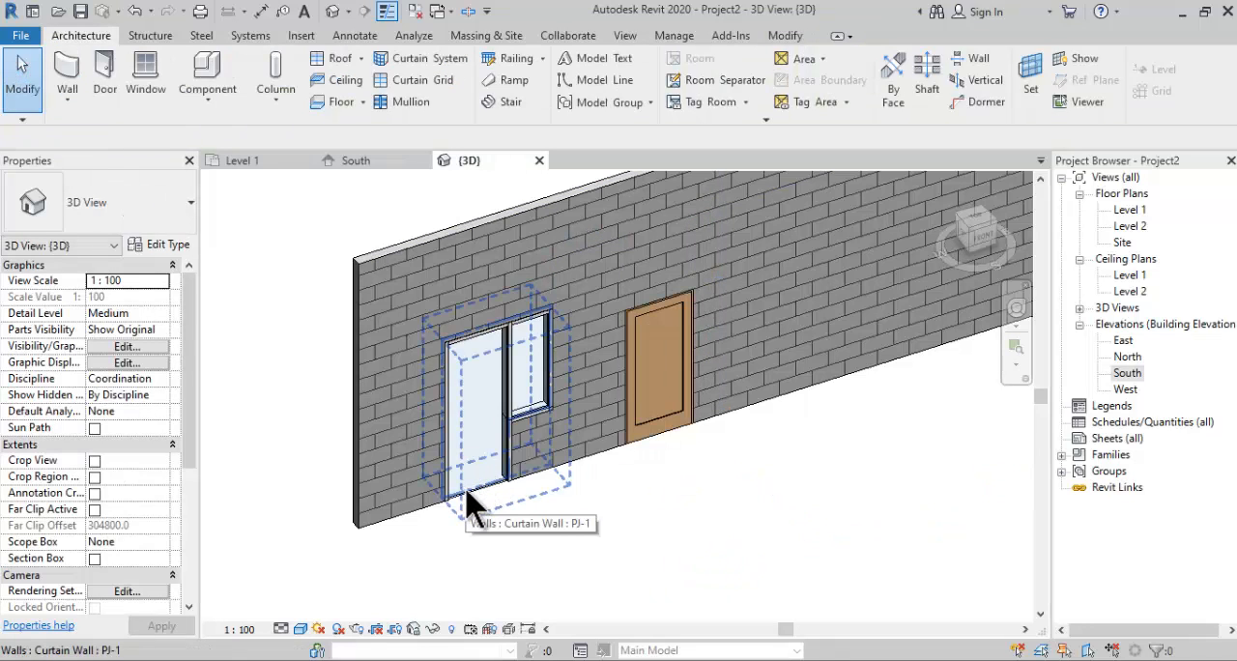
- Select the glazed panel in PJ-1's wide bay and check which types it can be swapped for, leaving it as is
scroll(480, 532, "up", 3)
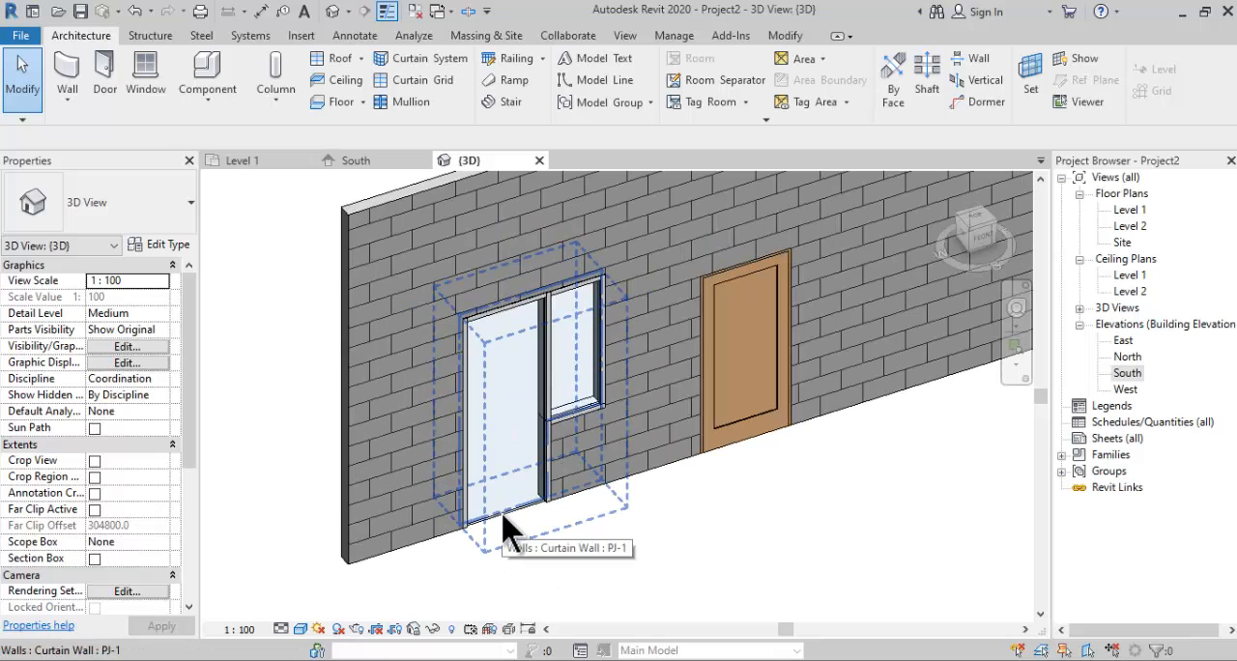
left_click(503, 527)
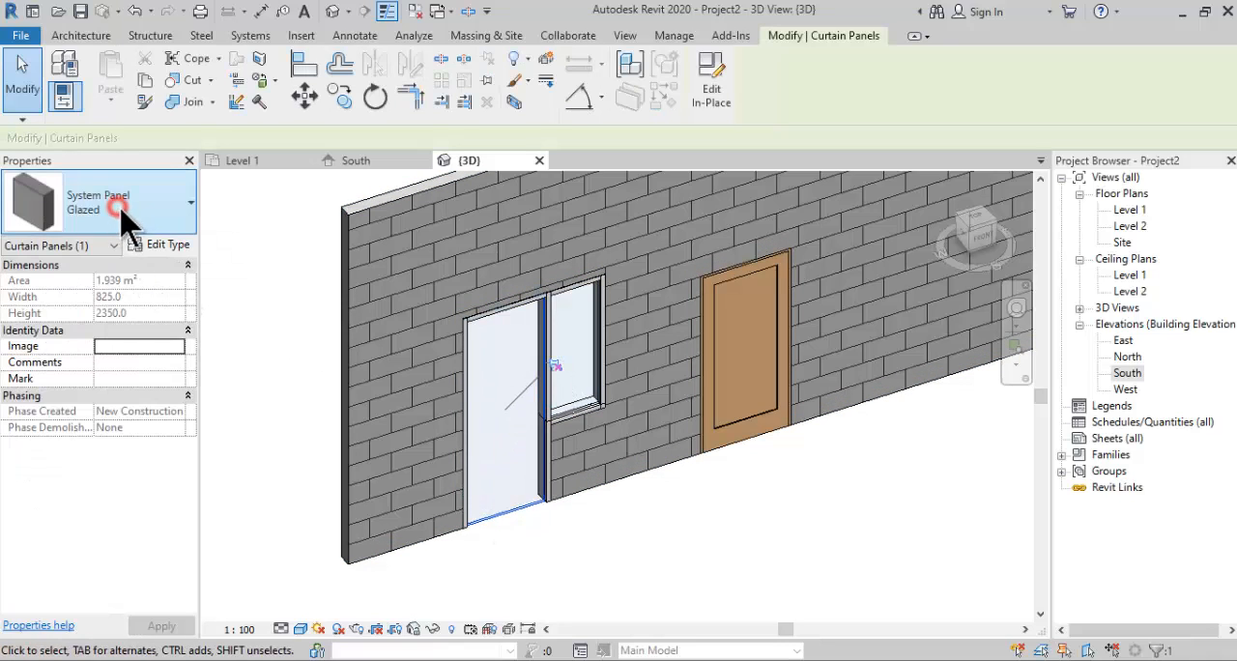
left_click(119, 209)
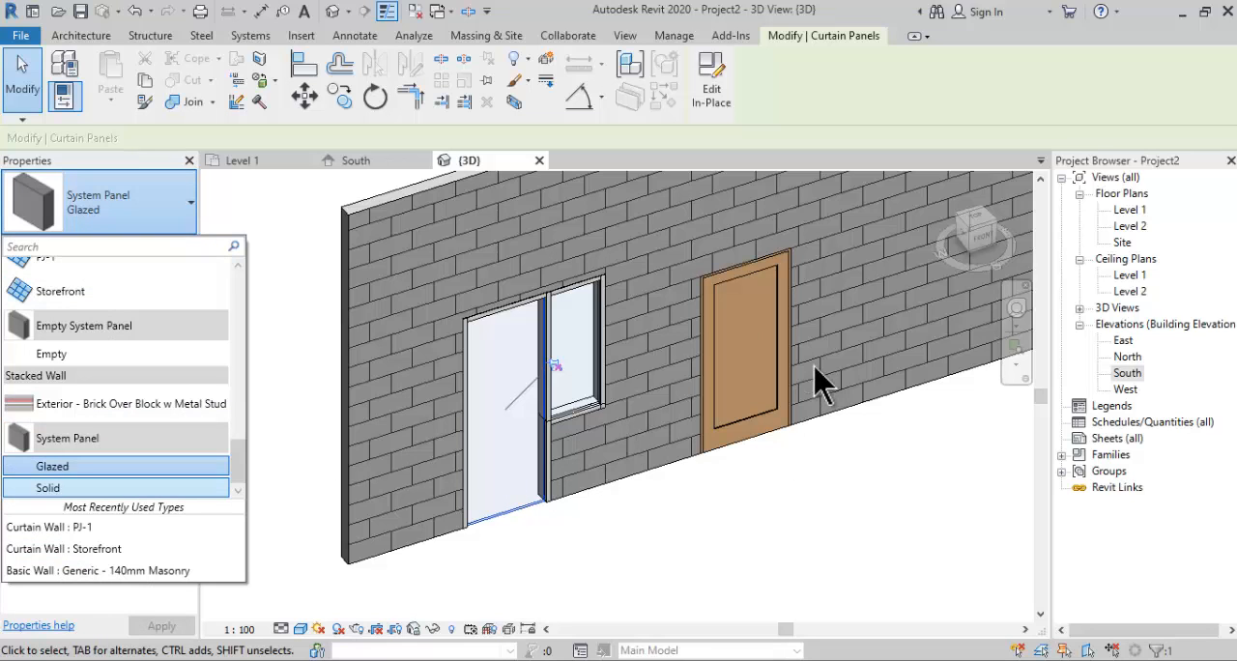
left_click(763, 389)
left_click(544, 522)
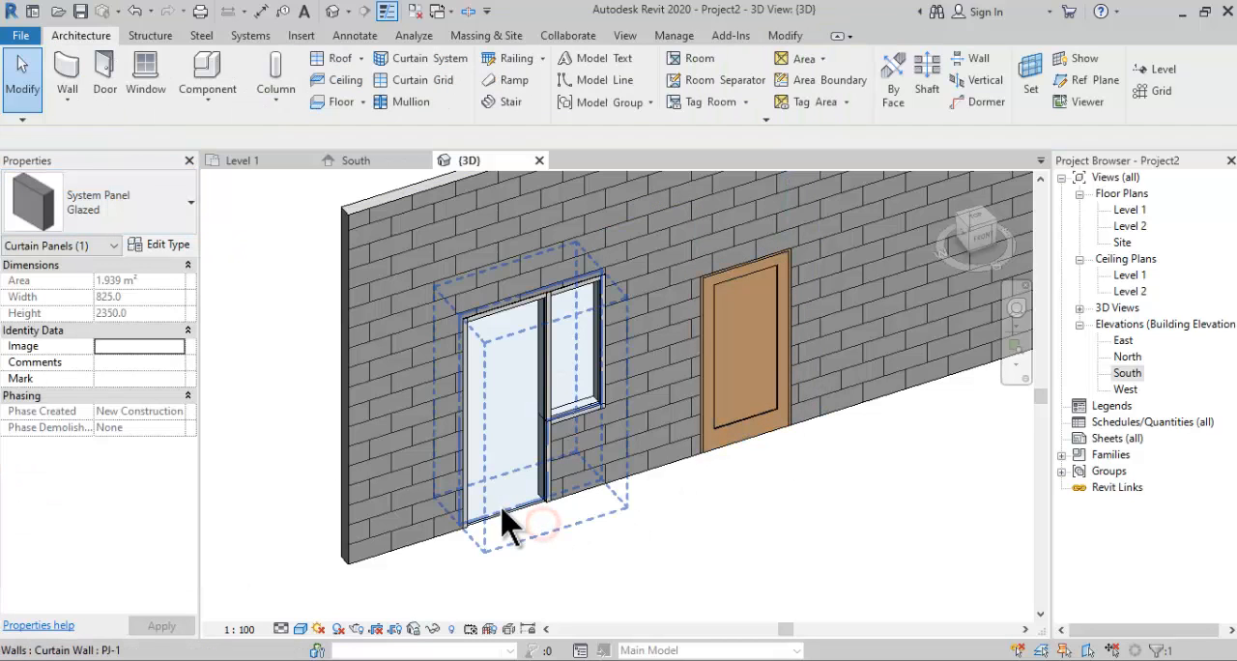
left_click(501, 506)
left_click(700, 530)
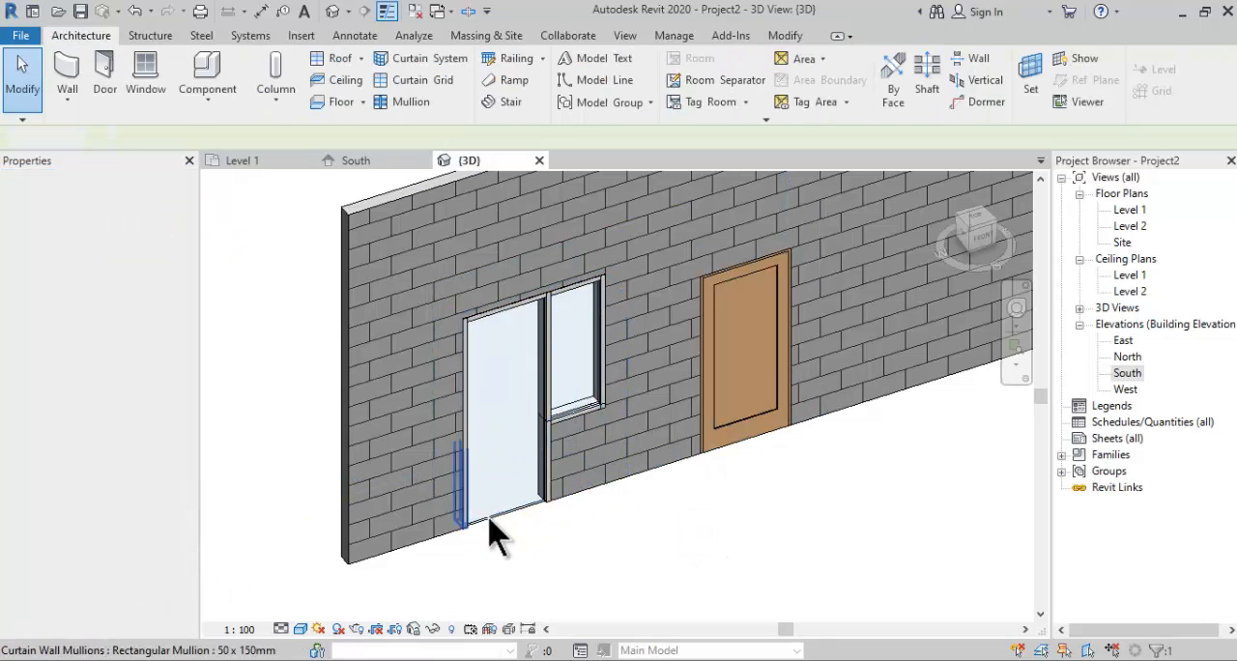
key("Escape")
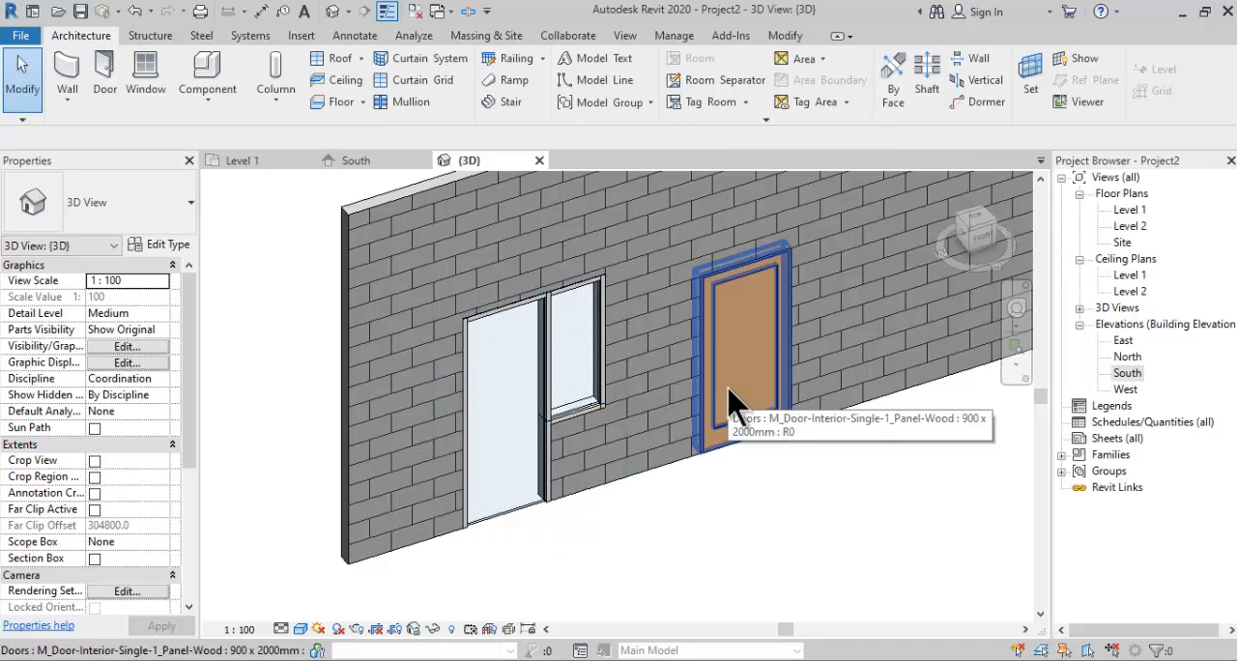
- Set the 3D view's detail level to Fine
left_click(281, 631)
left_click(286, 531)
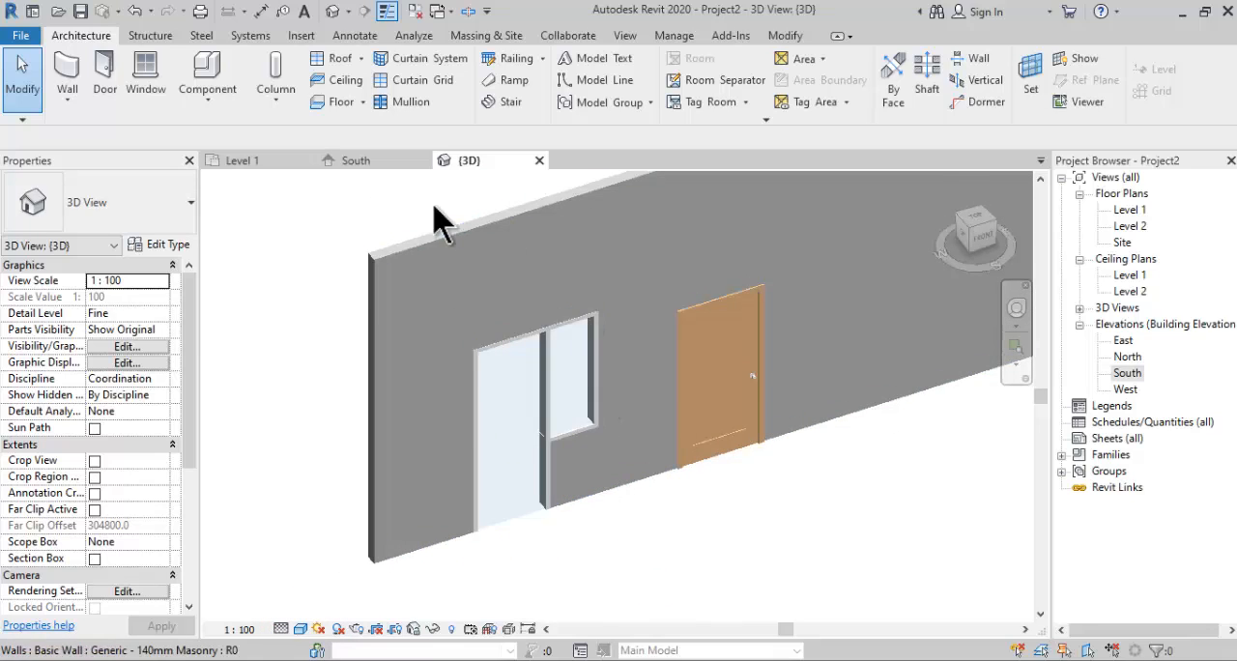
- Start opening a file and browse to the Doors folder of the RVT 2020 US Metric library
left_click(59, 14)
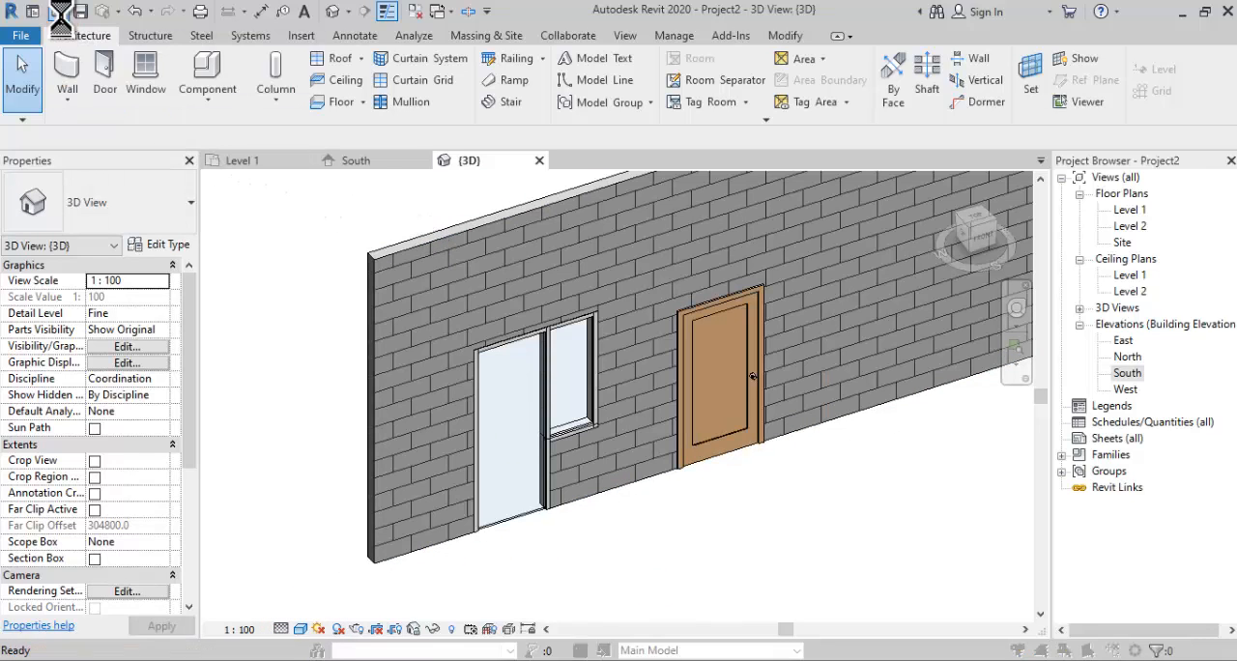
scroll(303, 379, "down", 2)
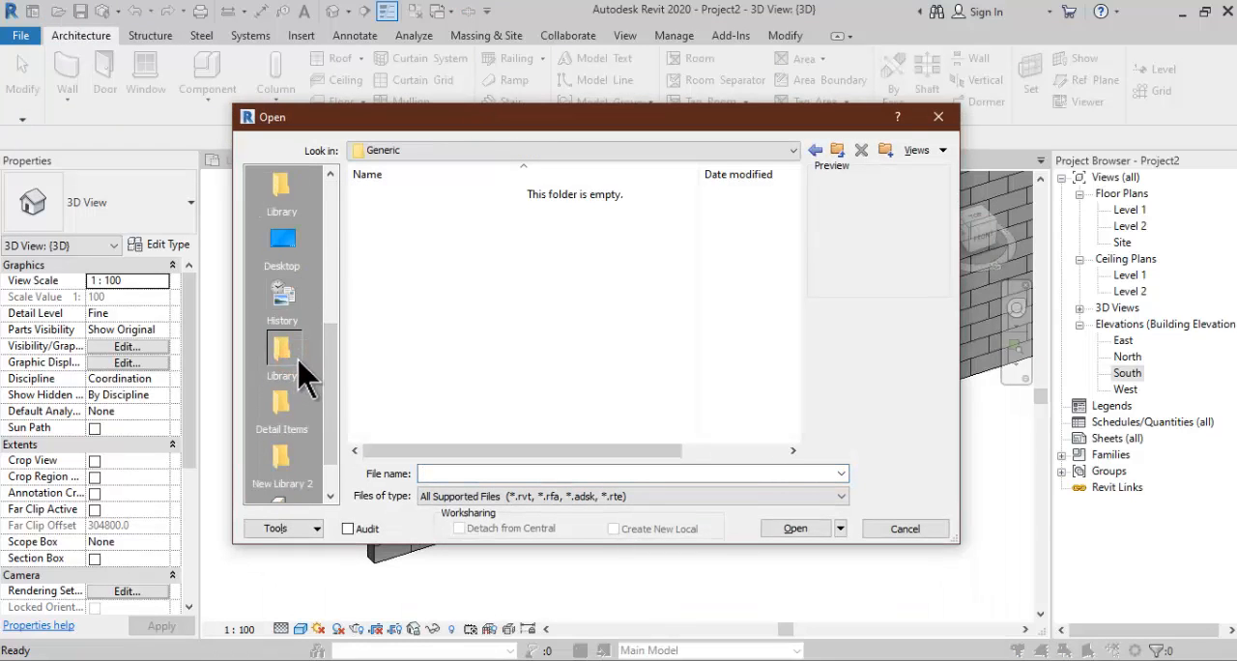
left_click(792, 150)
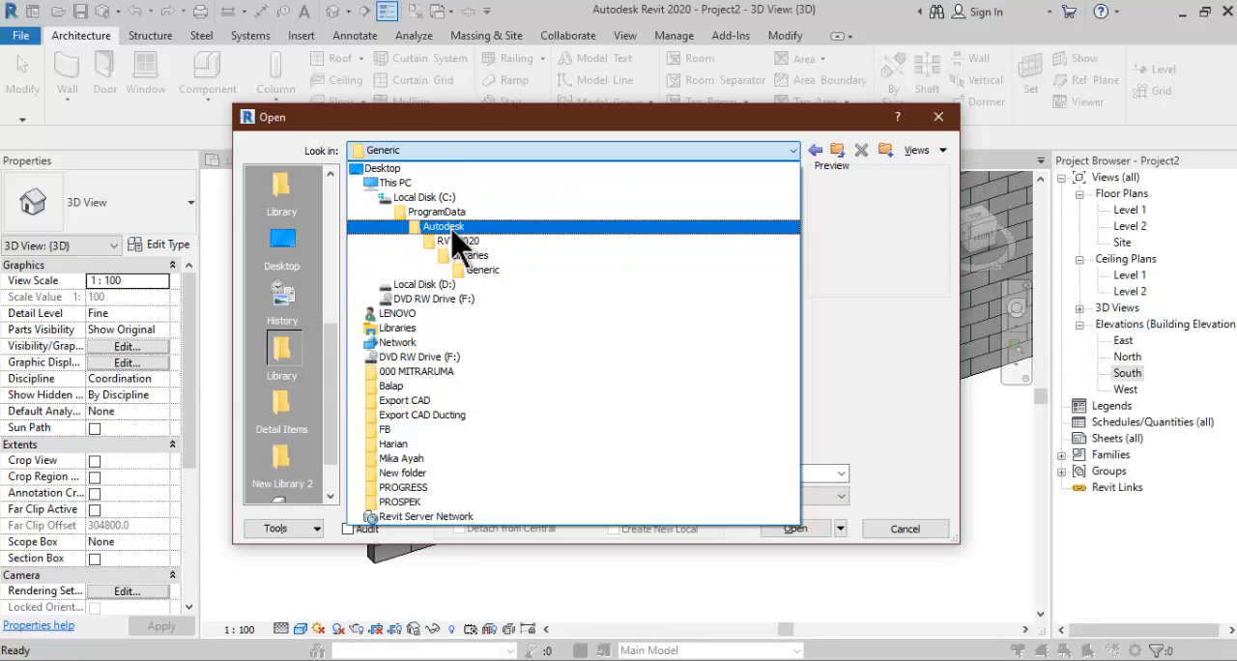
left_click(341, 373)
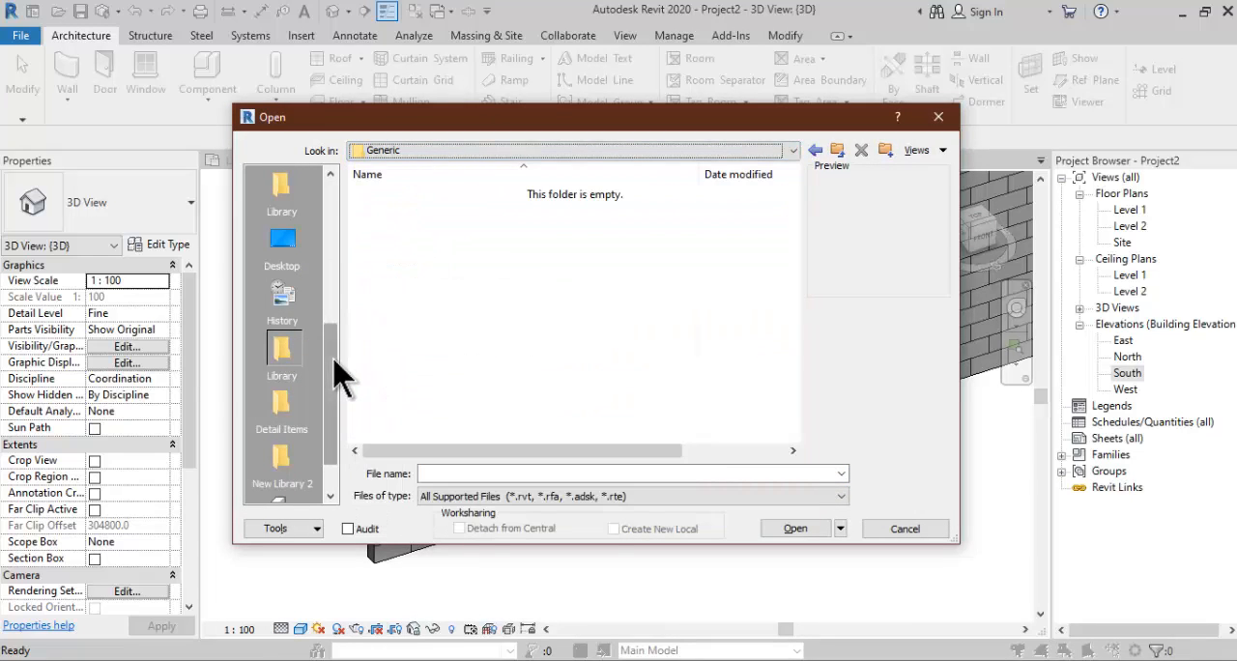
mouse_move(341, 372)
left_mouse_down()
mouse_move(332, 249)
mouse_move(334, 379)
left_mouse_up()
left_click(292, 355)
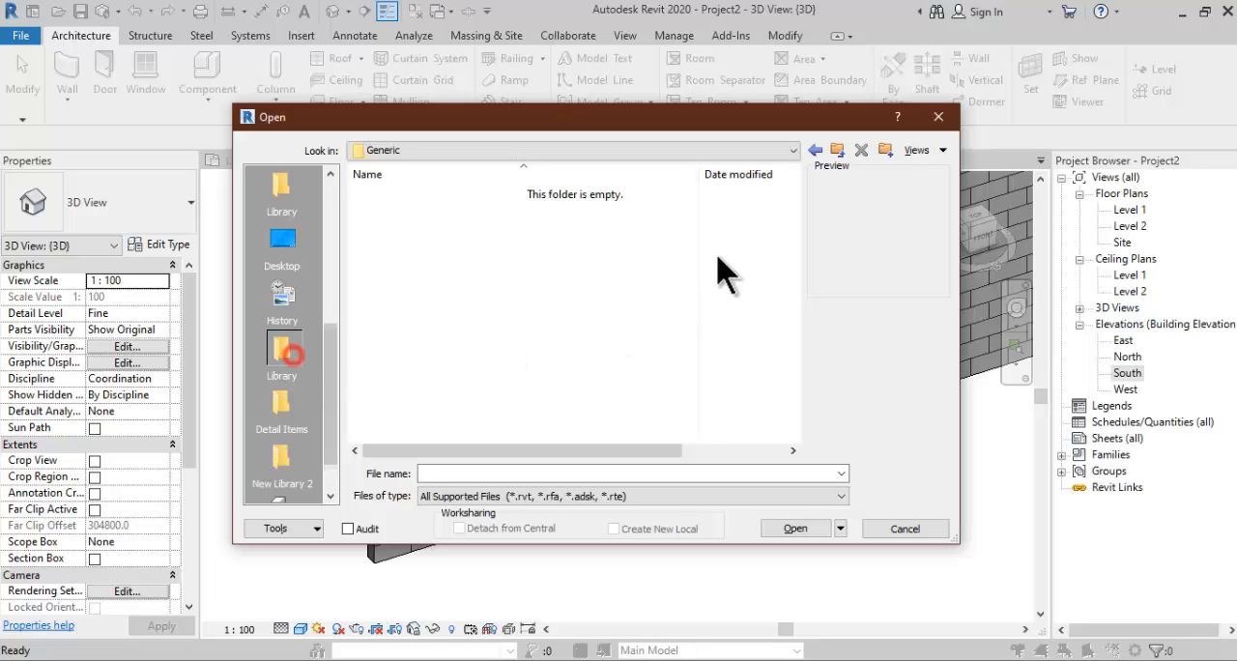
left_click(794, 150)
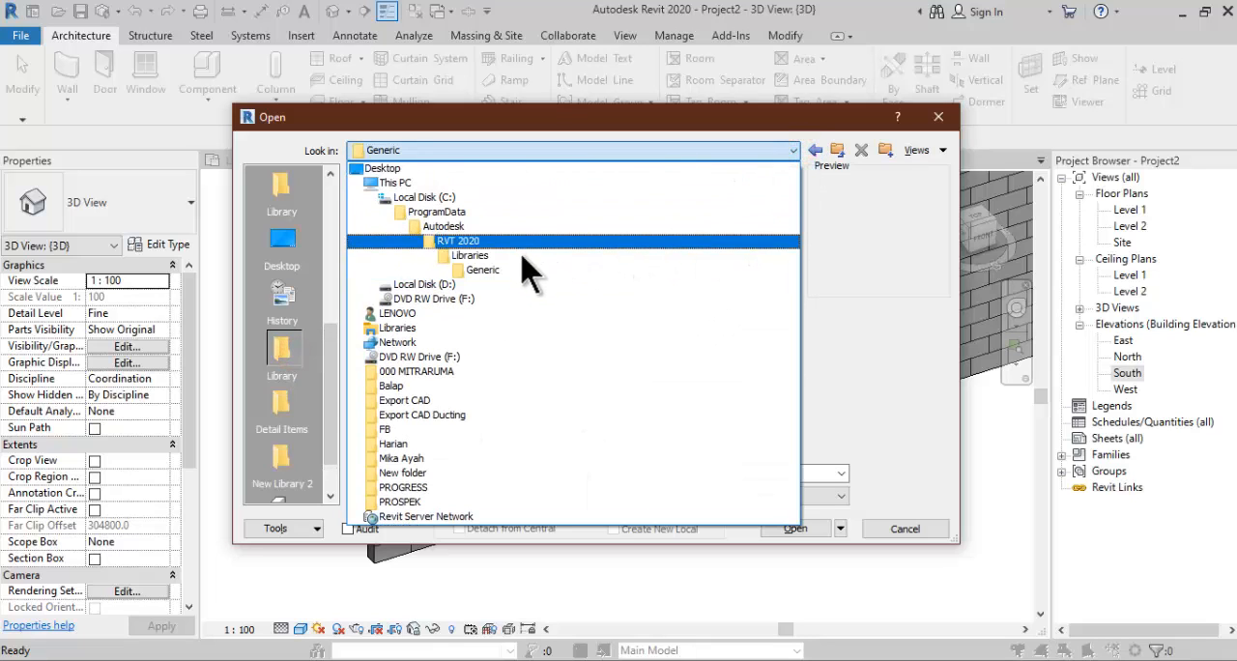
left_click(518, 254)
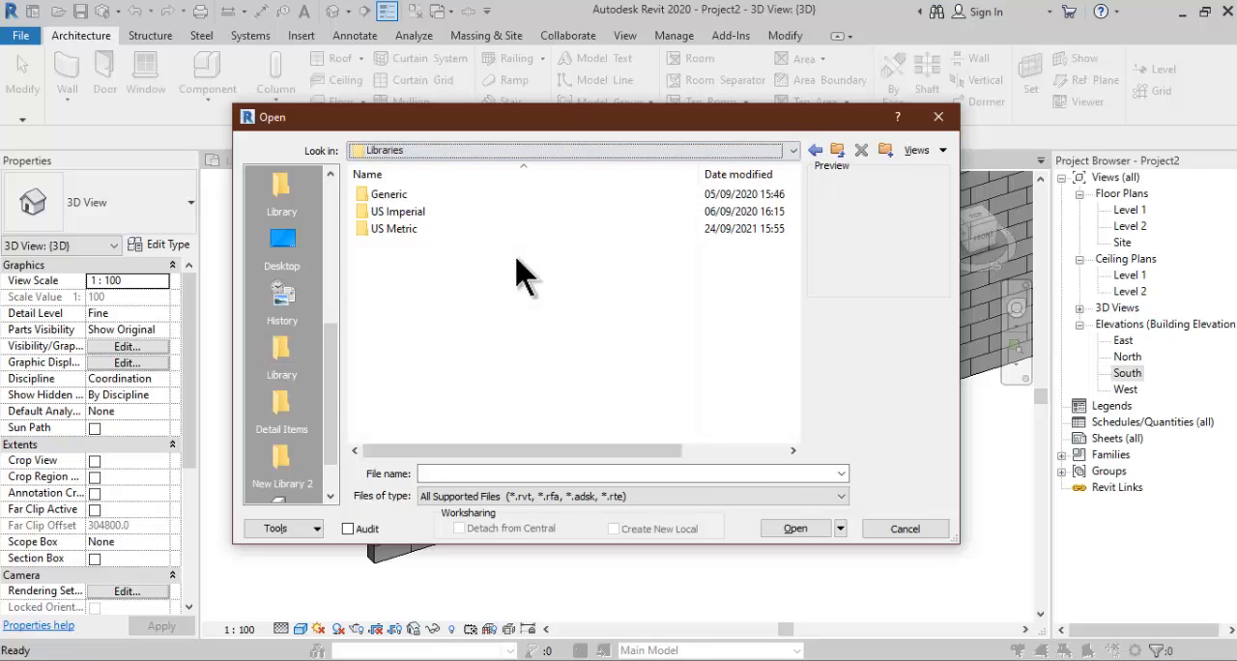
double_click(377, 230)
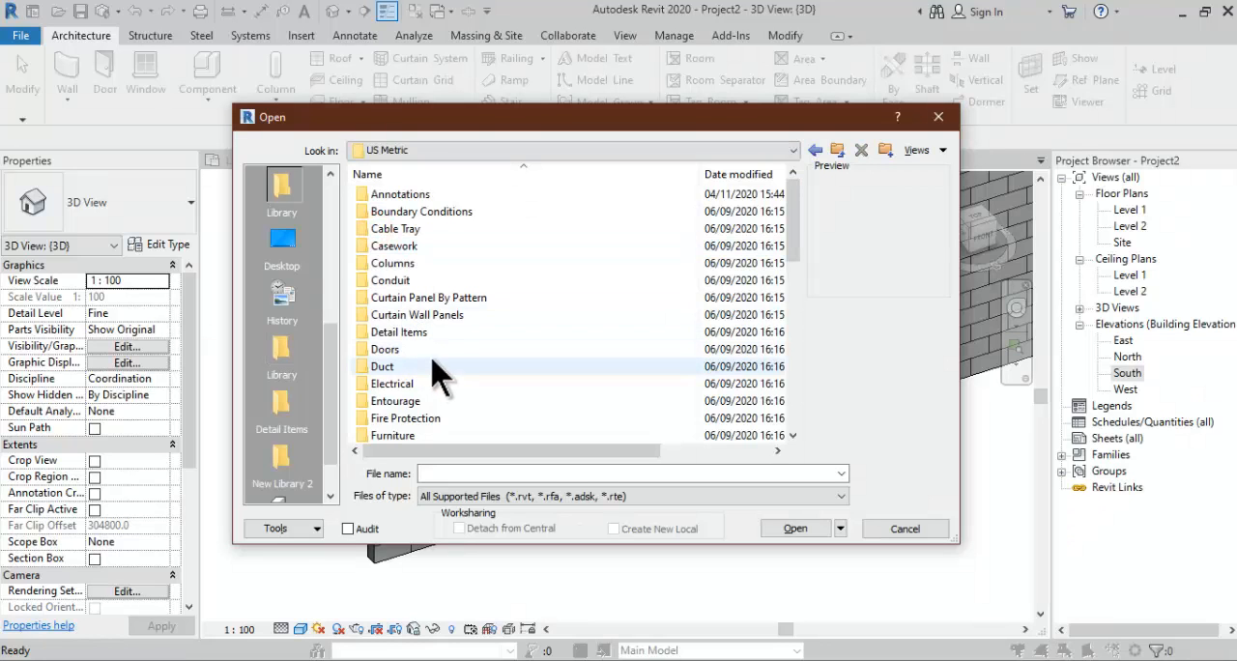
double_click(421, 349)
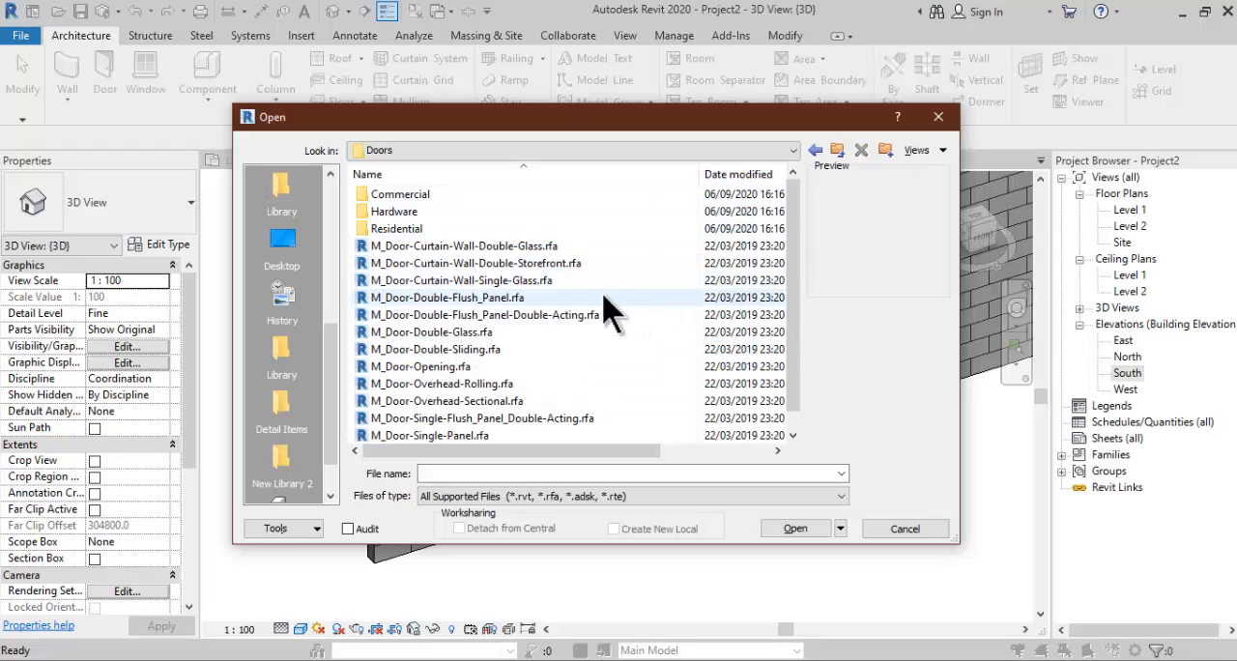
- Compare the curtain wall door previews and open the family file M_Door-Curtain-Wall-Single-Glass.rfa
left_click(518, 283)
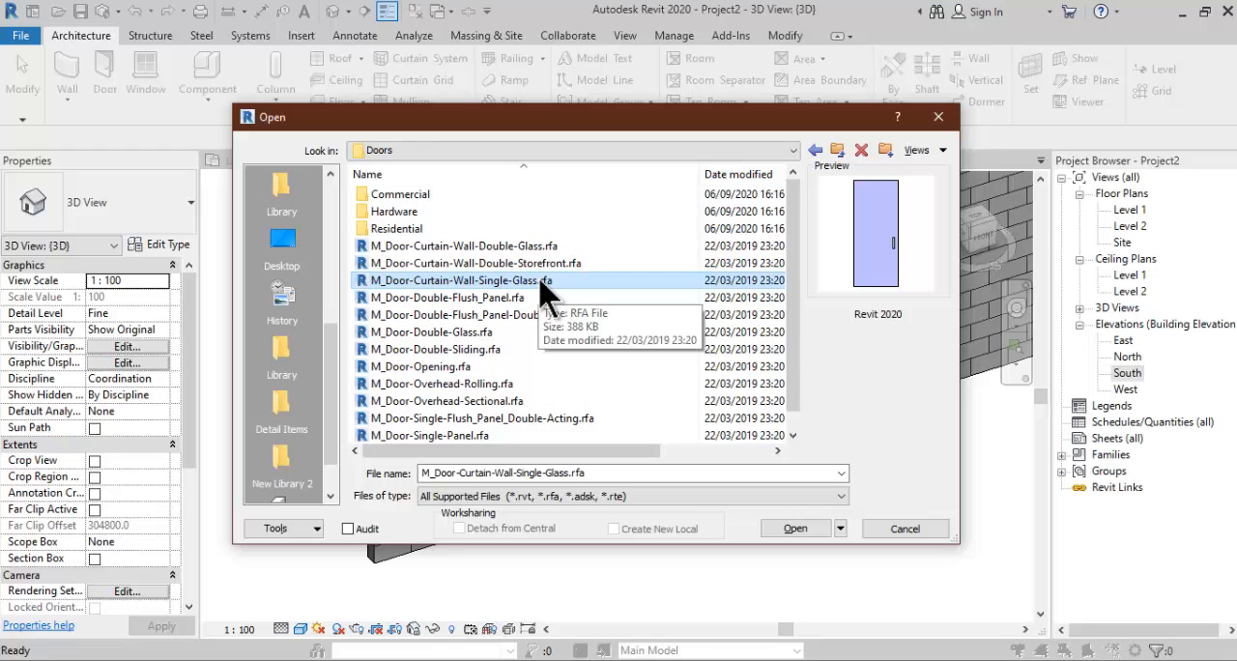
left_click(464, 265)
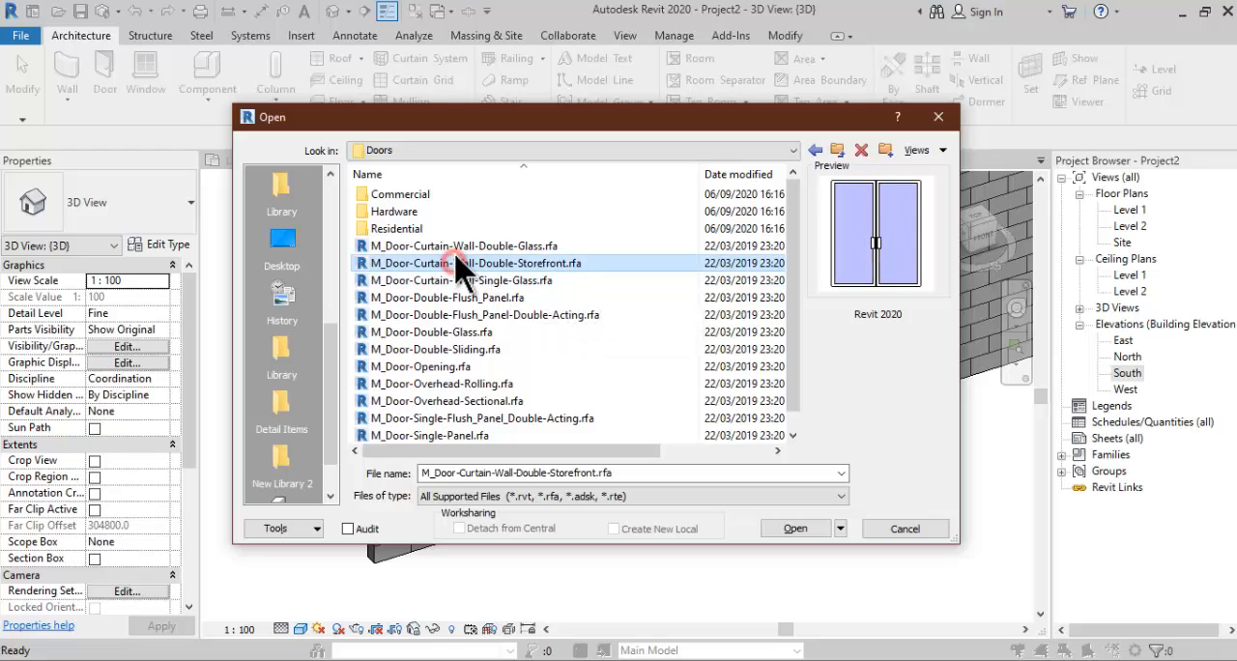
left_click(454, 249)
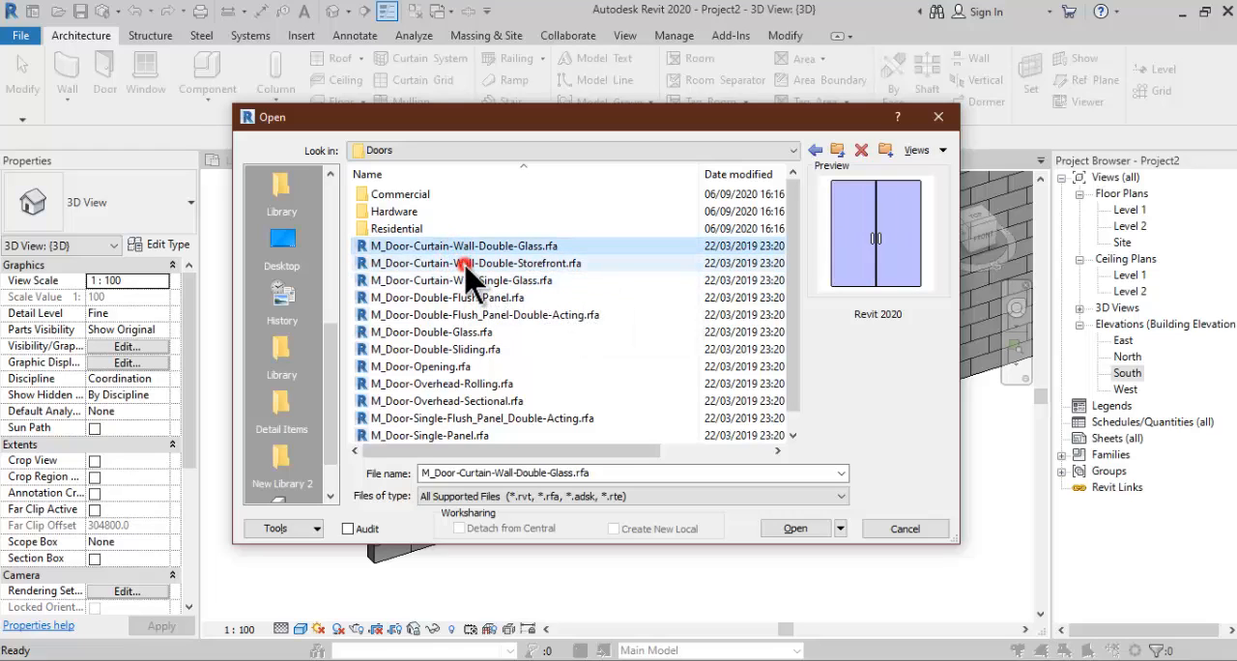
left_click(465, 265)
left_click(477, 280)
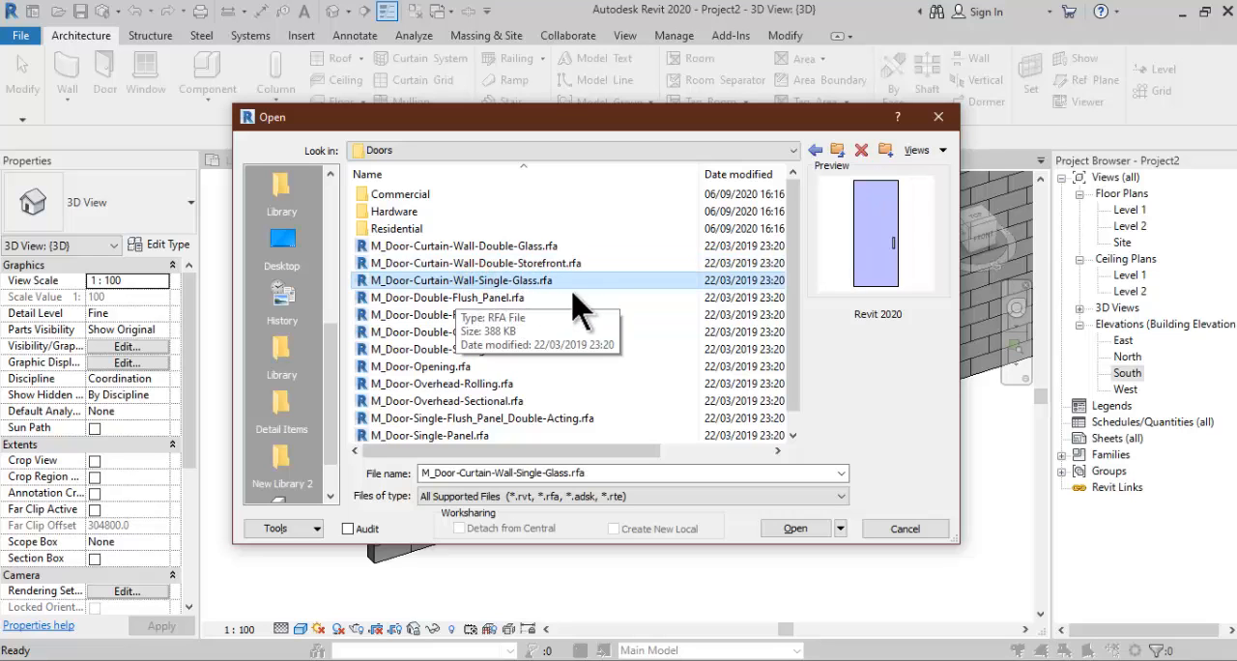
left_click(800, 528)
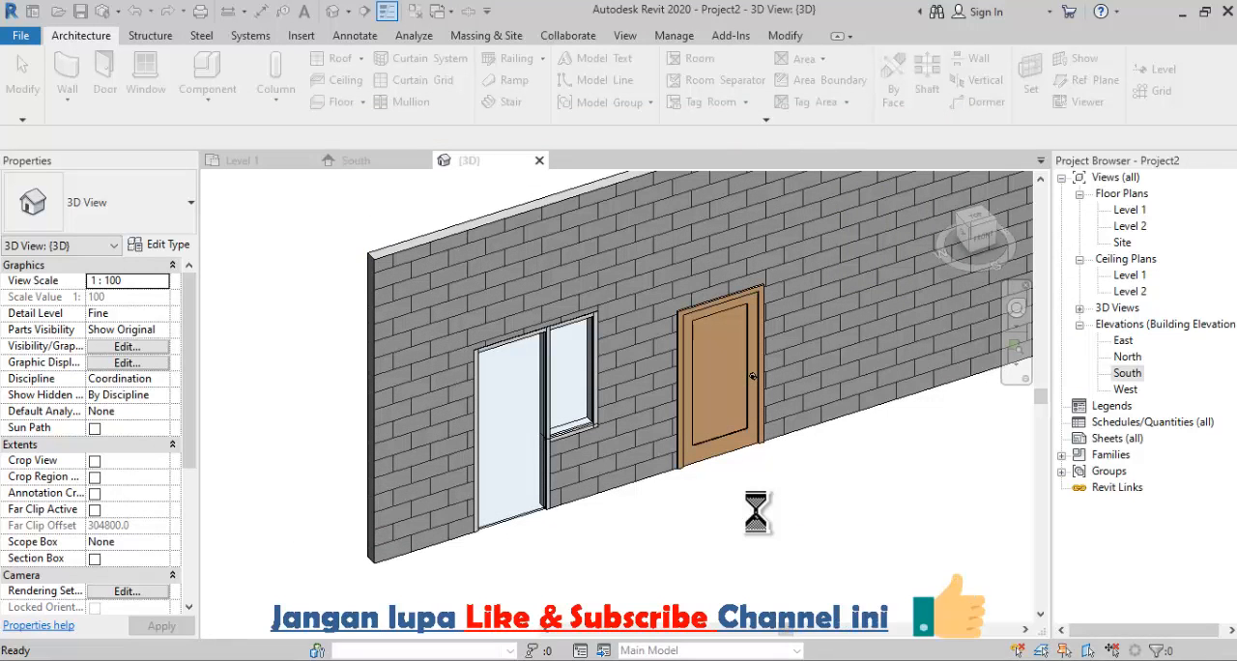
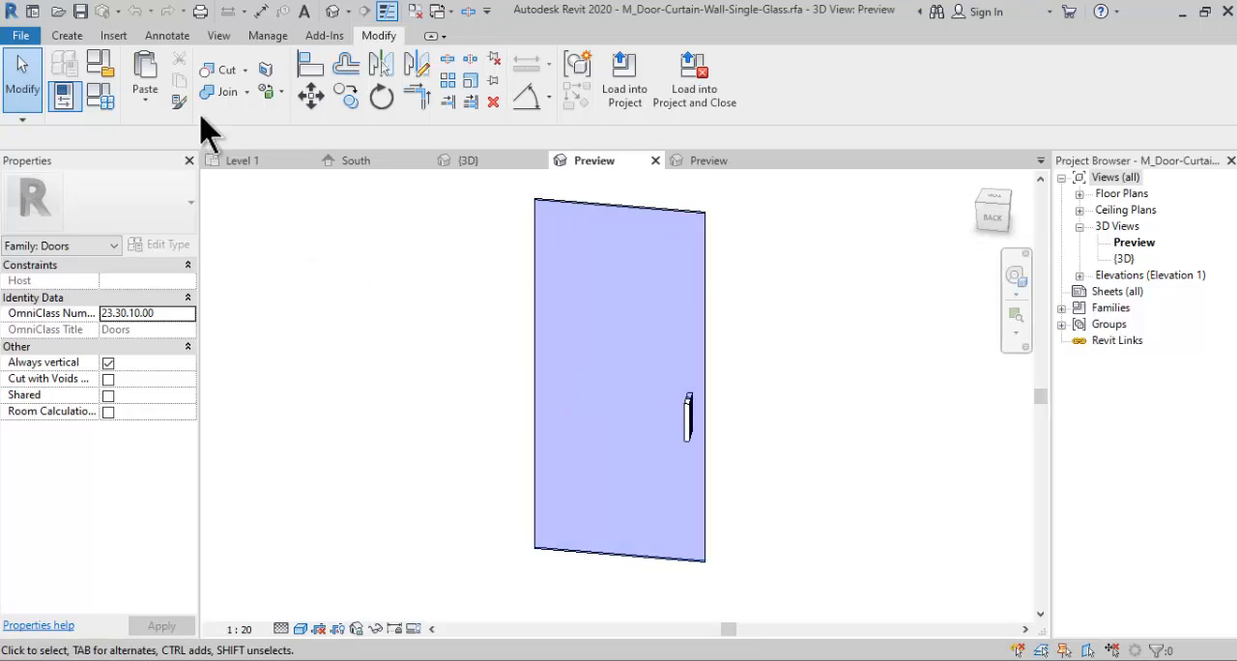
- Paste the copied door geometry aligned to Ref. Level, accepting the existing duplicate types
left_click(146, 101)
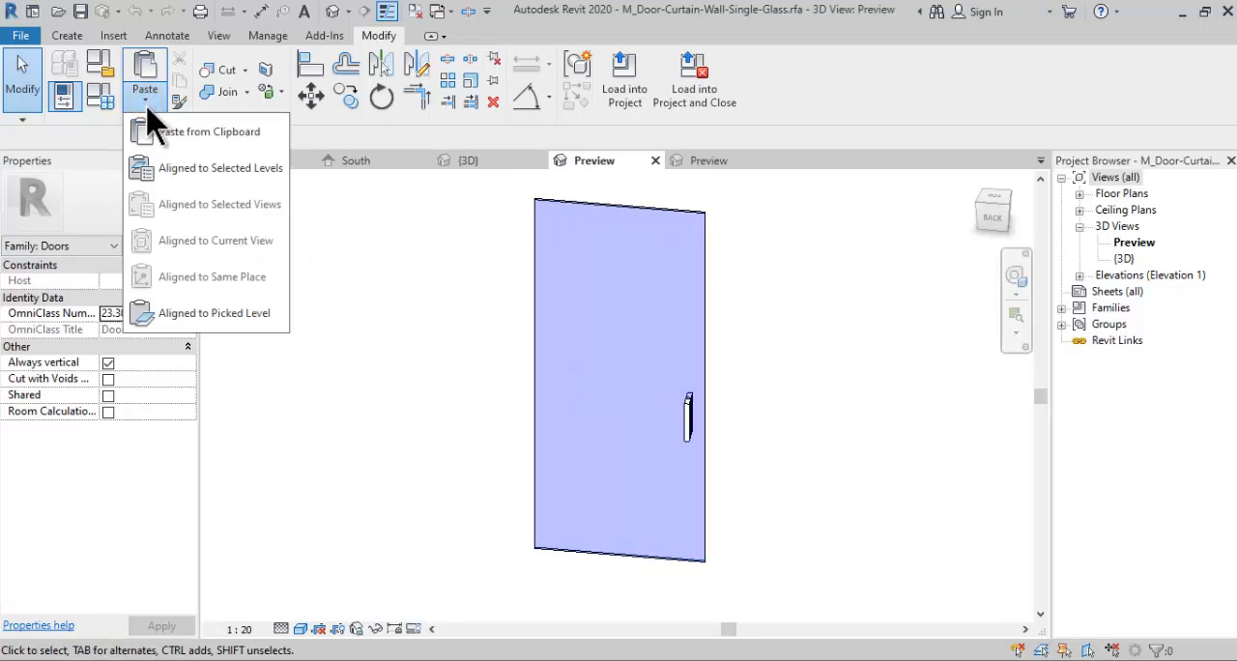
left_click(232, 174)
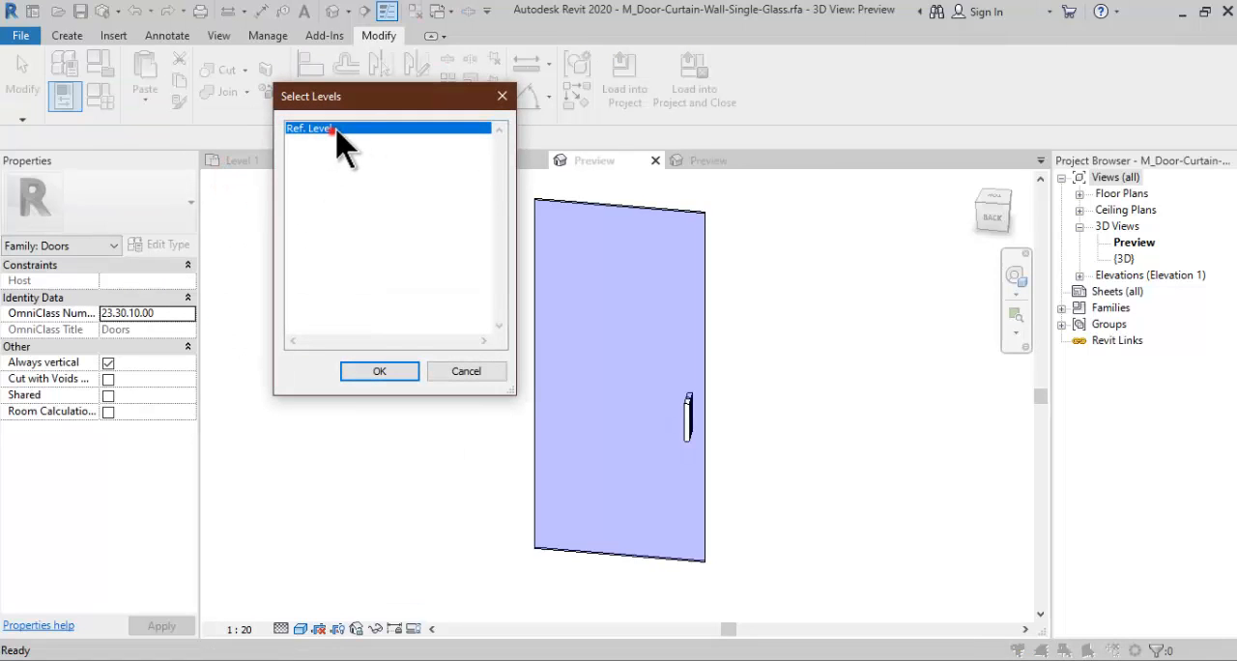
left_click_drag(365, 104, 638, 244)
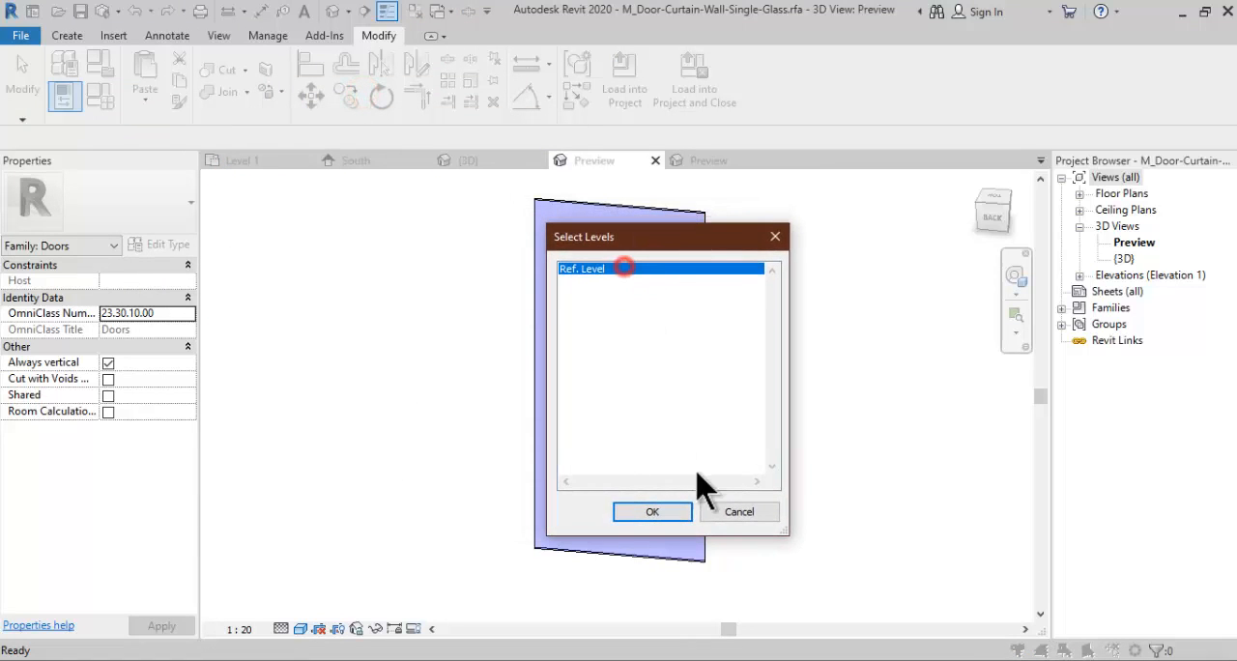
left_click(657, 513)
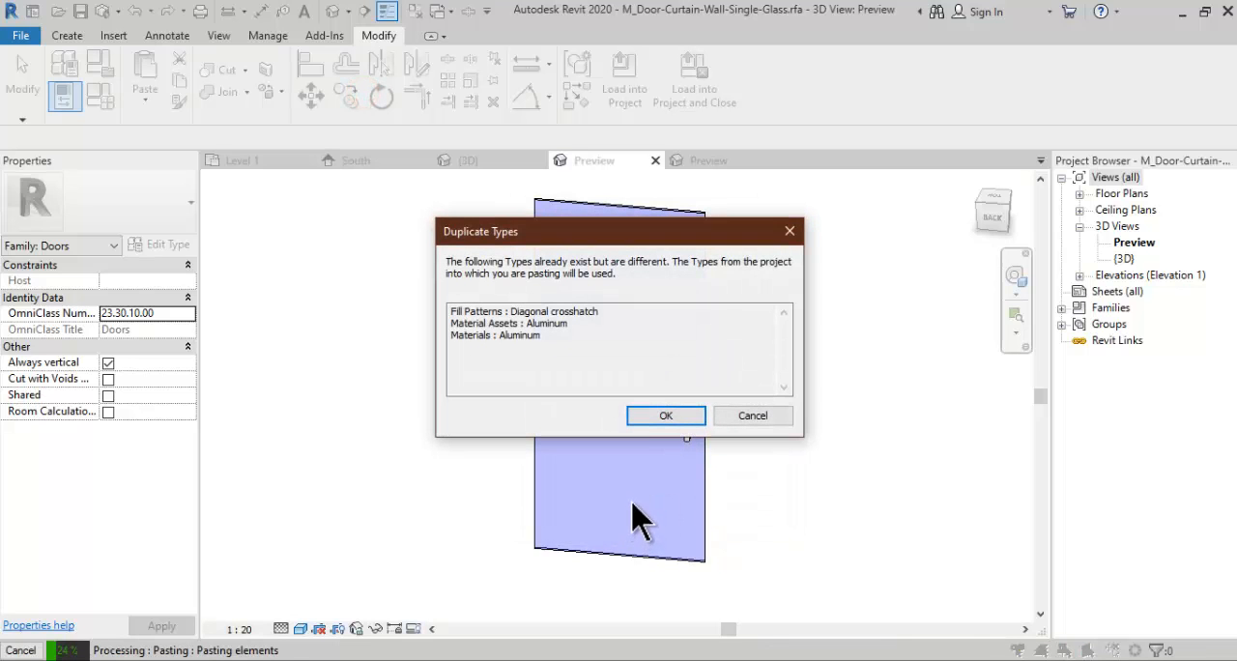
left_click(665, 417)
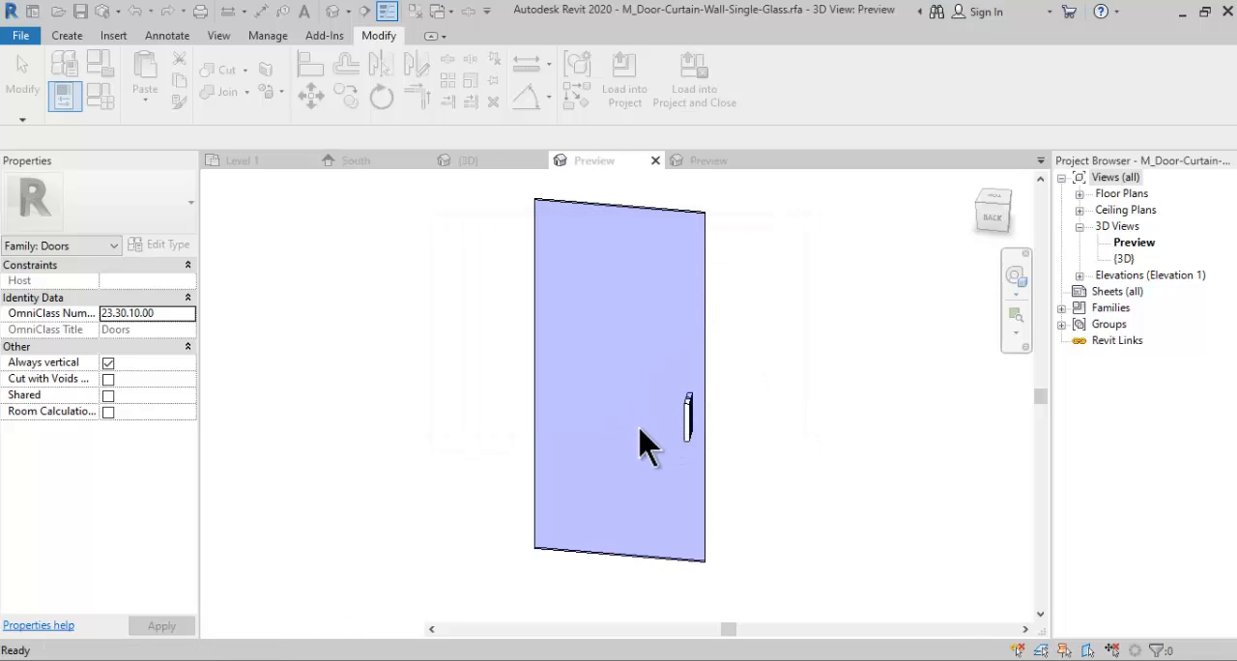
left_click(783, 381)
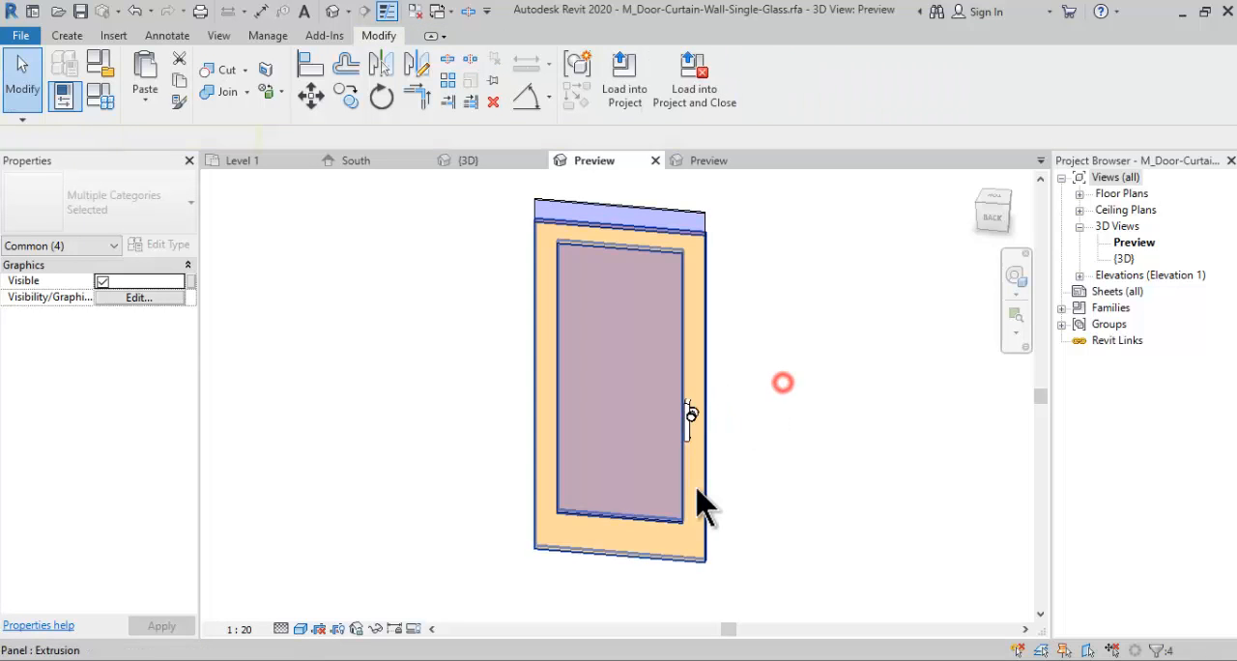
- Delete the original pull-handle extrusions on both faces of the door, keeping the pasted round knobs
middle_click_drag(829, 474, 827, 418, "shift")
scroll(706, 469, "up", 5)
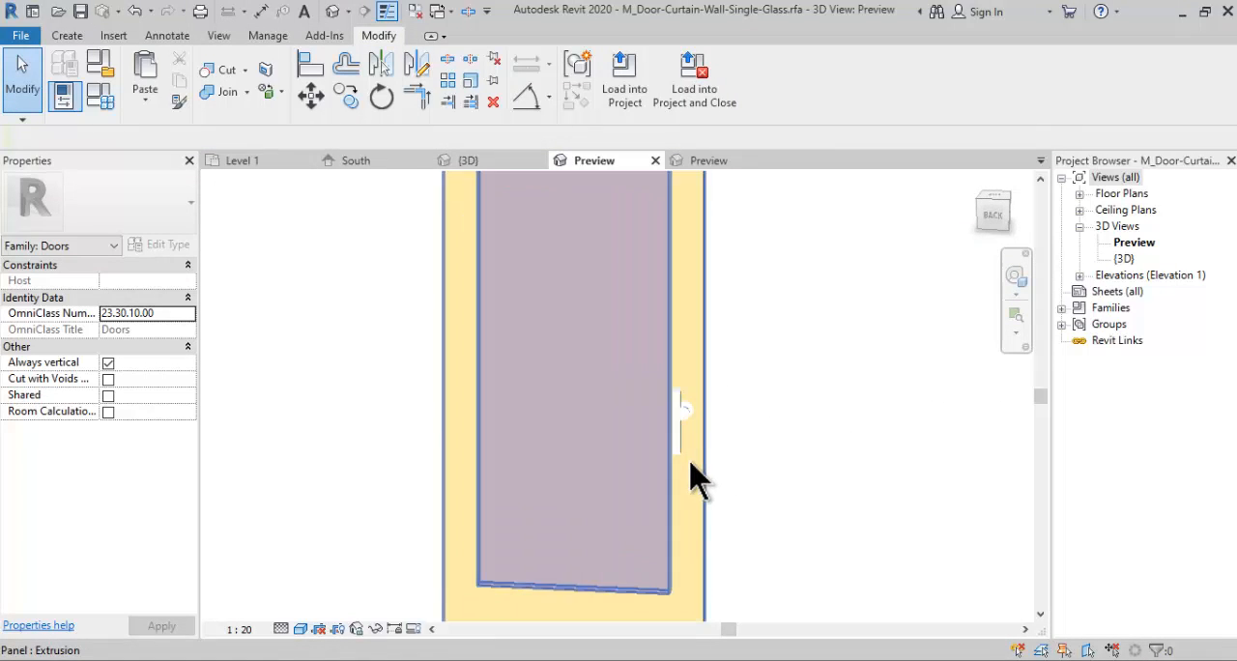
middle_click_drag(782, 464, 715, 414, "shift")
scroll(687, 413, "up", 2)
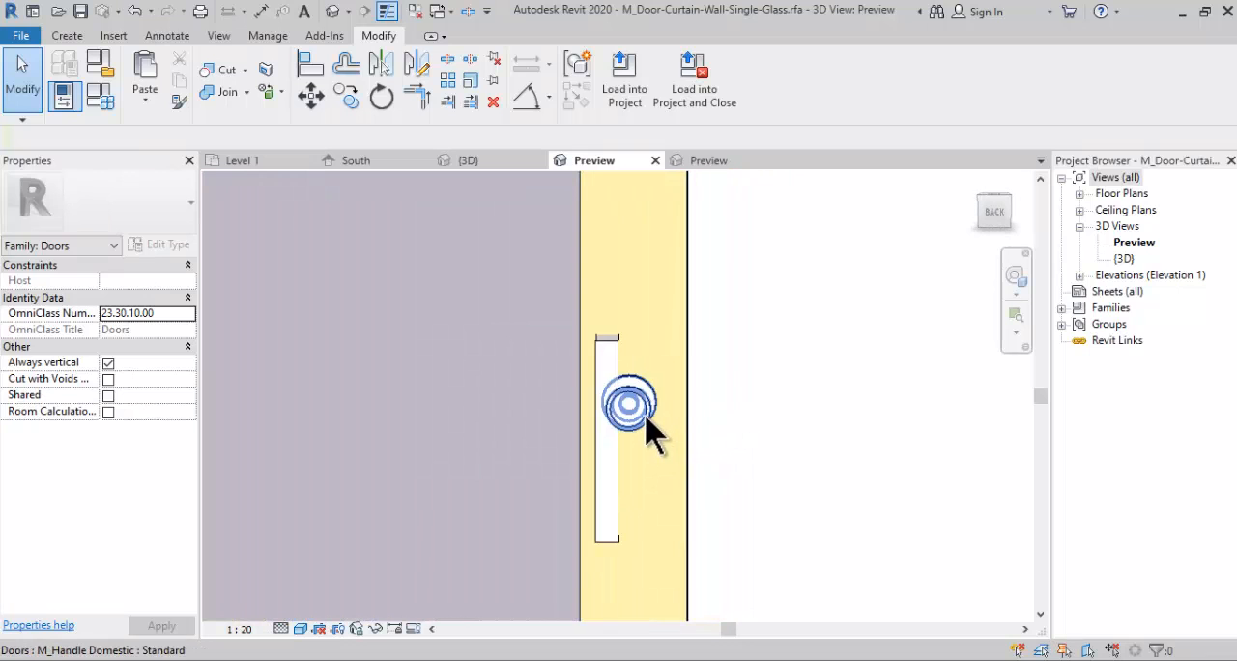
left_click(745, 481)
middle_click_drag(745, 480, 512, 494, "shift")
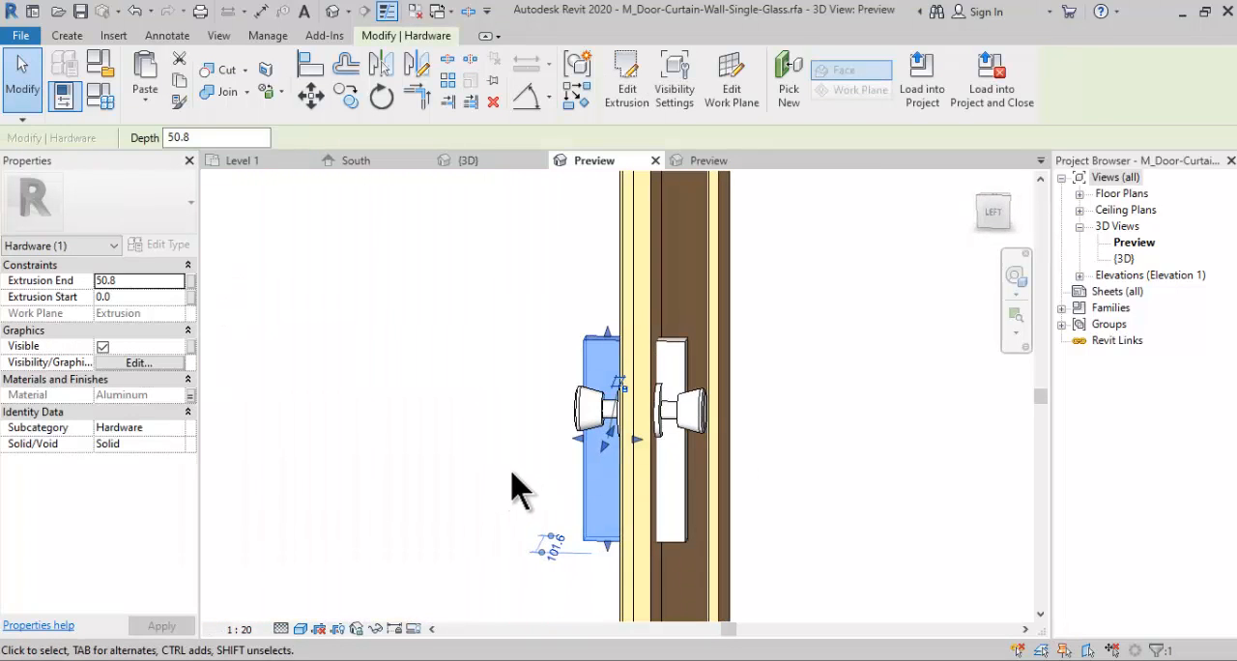
left_click(511, 494)
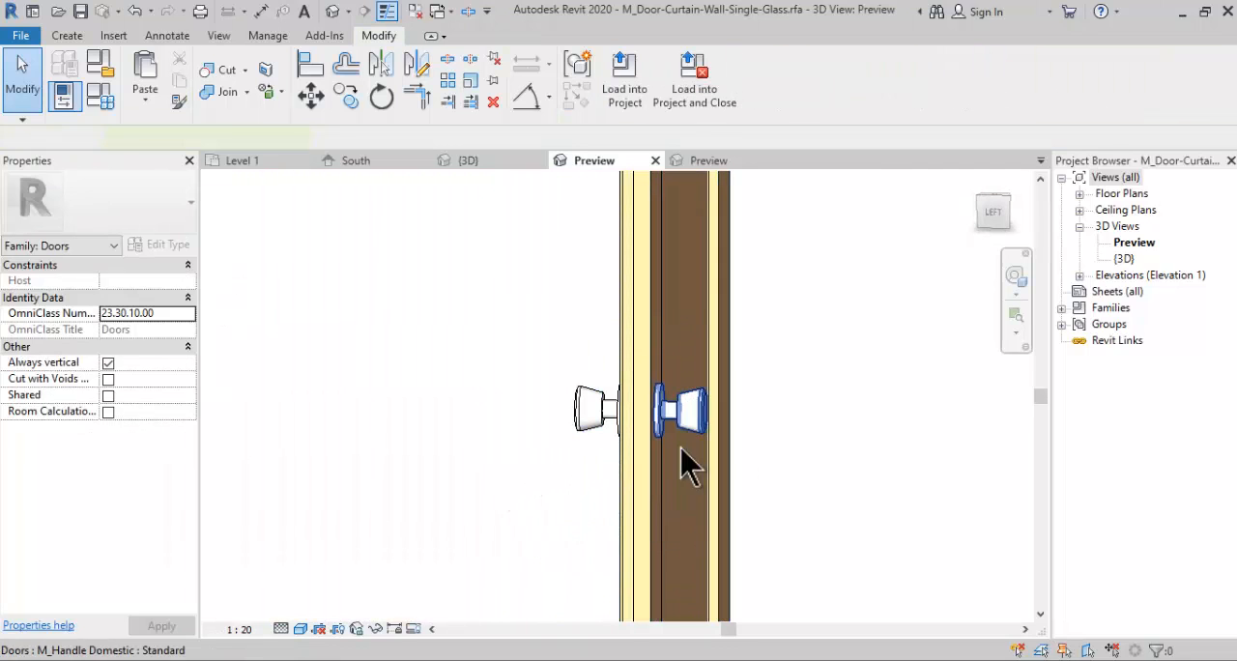
middle_click_drag(685, 457, 737, 502, "shift")
scroll(737, 502, "down", 1)
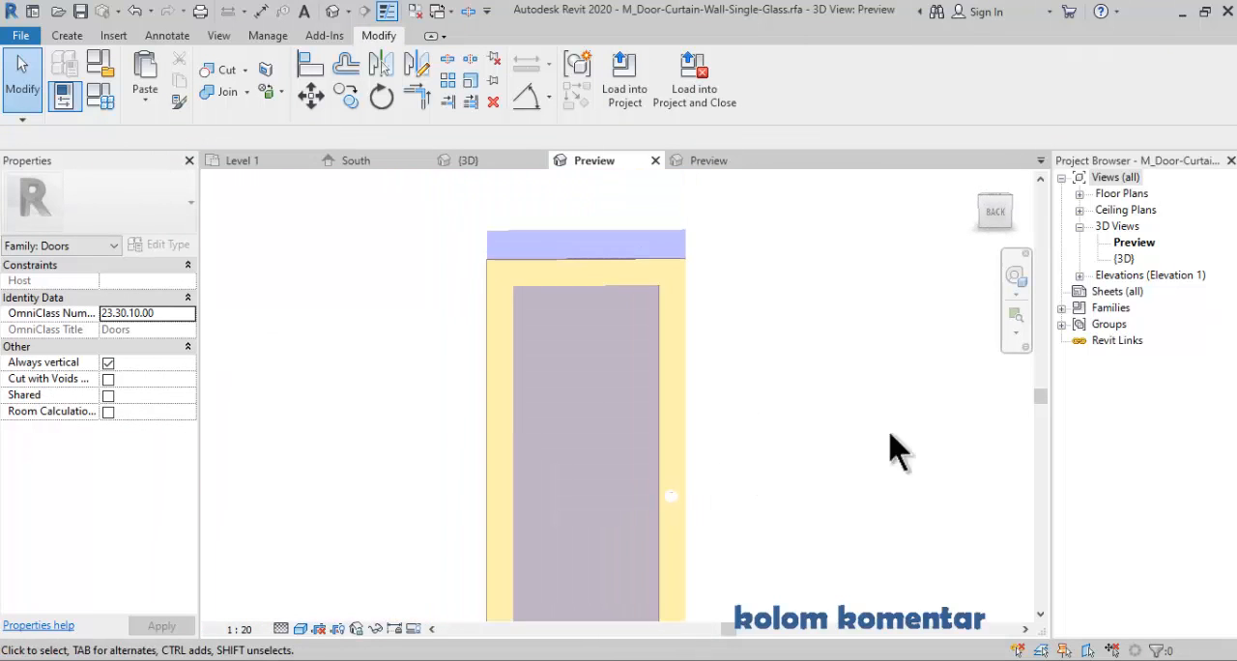
- Open the Interior elevation and delete the original full-height glass panel extrusion behind the pasted door
left_click(1079, 276)
double_click(1121, 307)
scroll(491, 391, "up", 2)
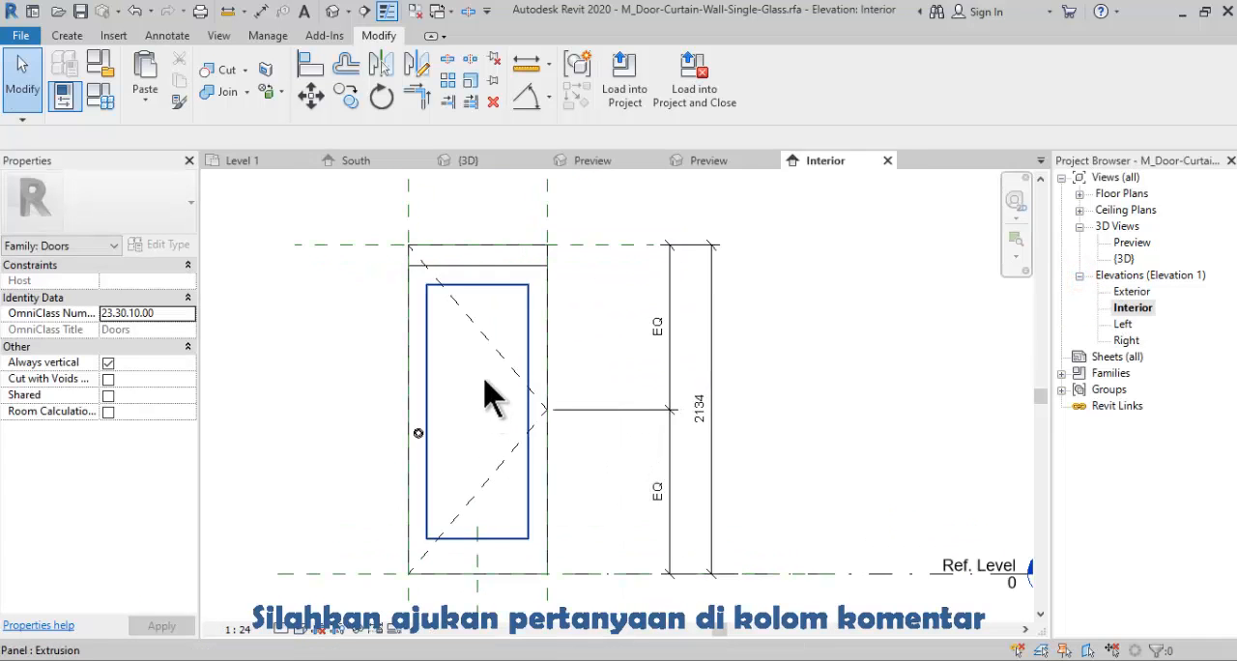
left_click(466, 246)
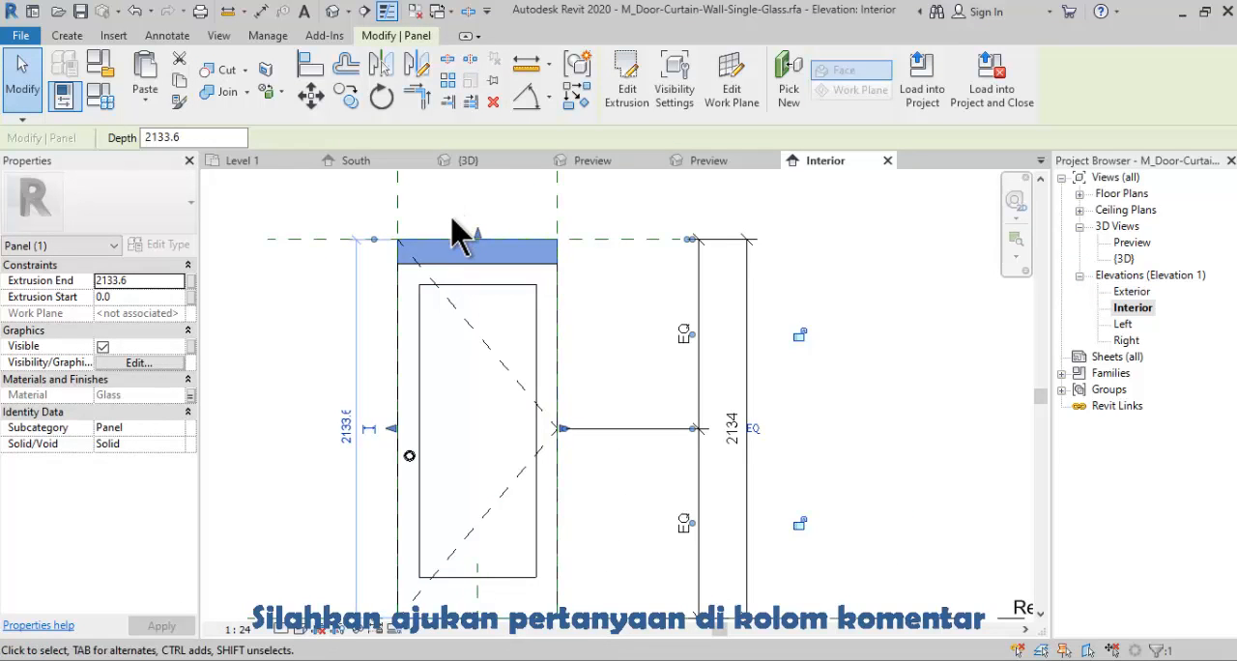
left_click(457, 222)
middle_click_drag(461, 257, 500, 265)
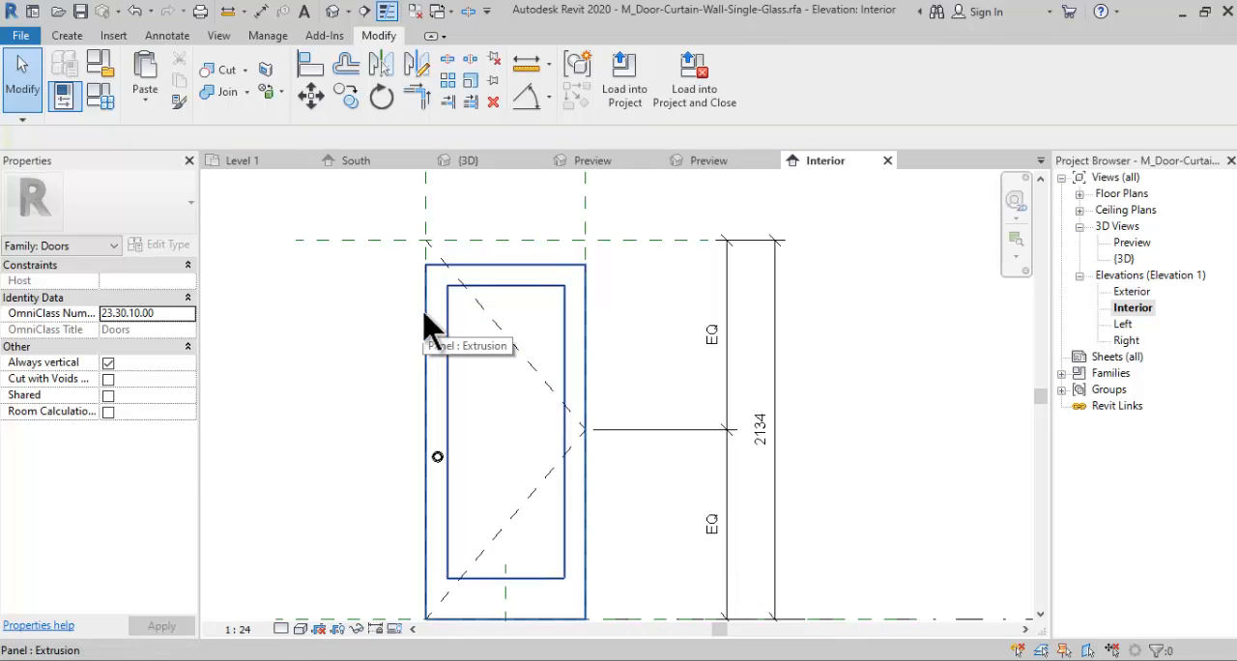
middle_click_drag(445, 338, 448, 345)
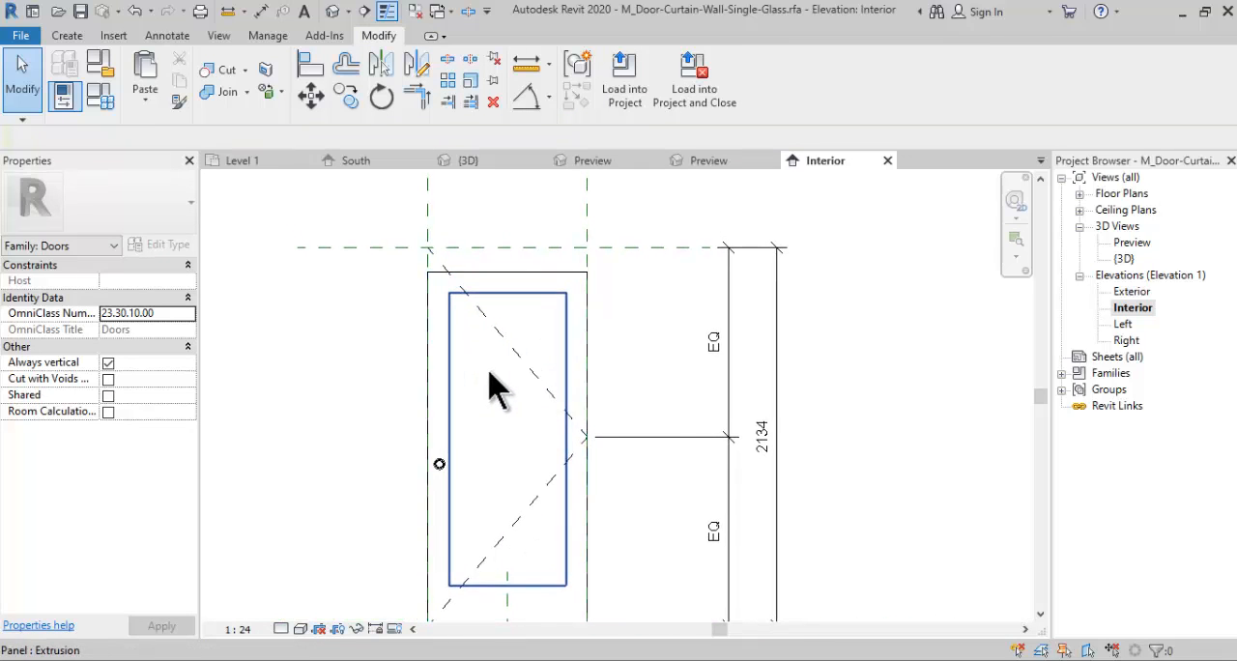
scroll(490, 372, "down", 1)
middle_click_drag(503, 393, 486, 395)
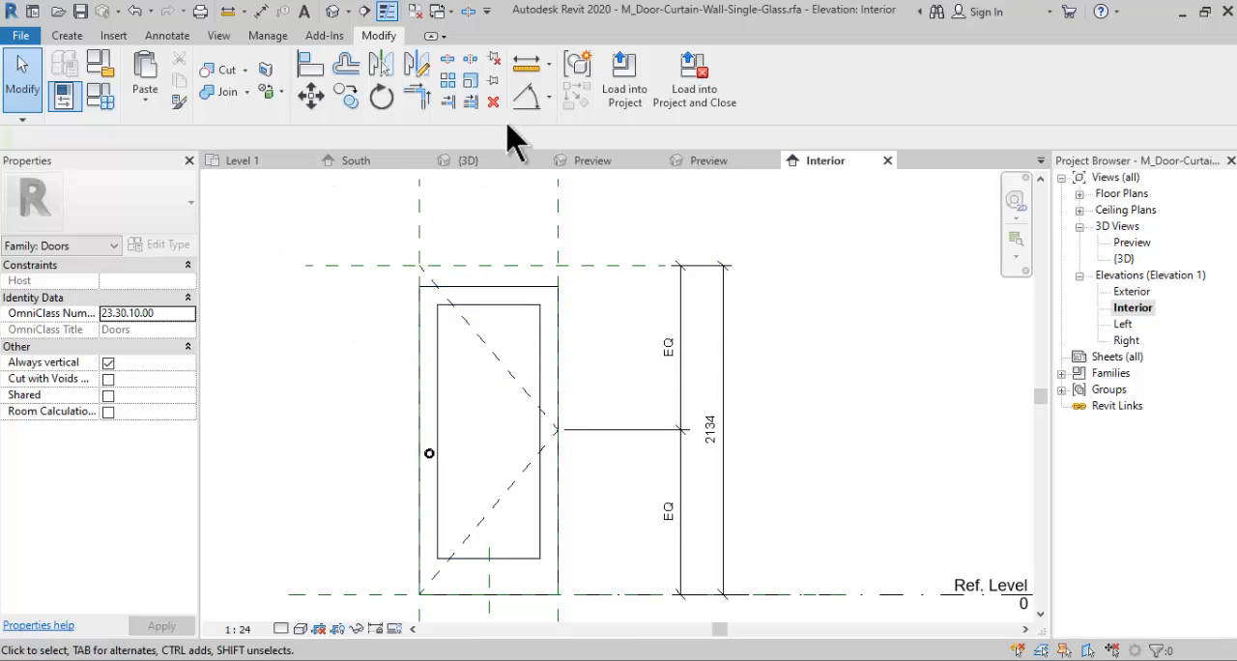
- Add an aligned dimension across the knob-side stile, from the glass opening's edge to the adjacent reference plane, and lock it
left_click(548, 97)
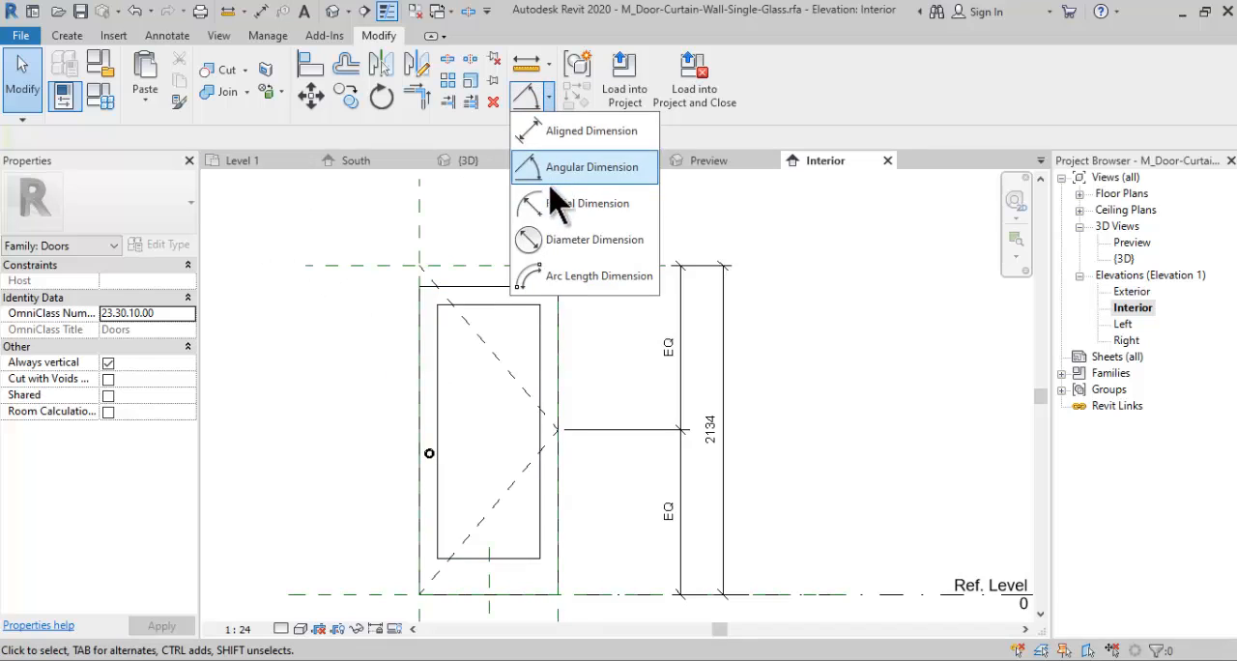
left_click(547, 170)
left_click(439, 362)
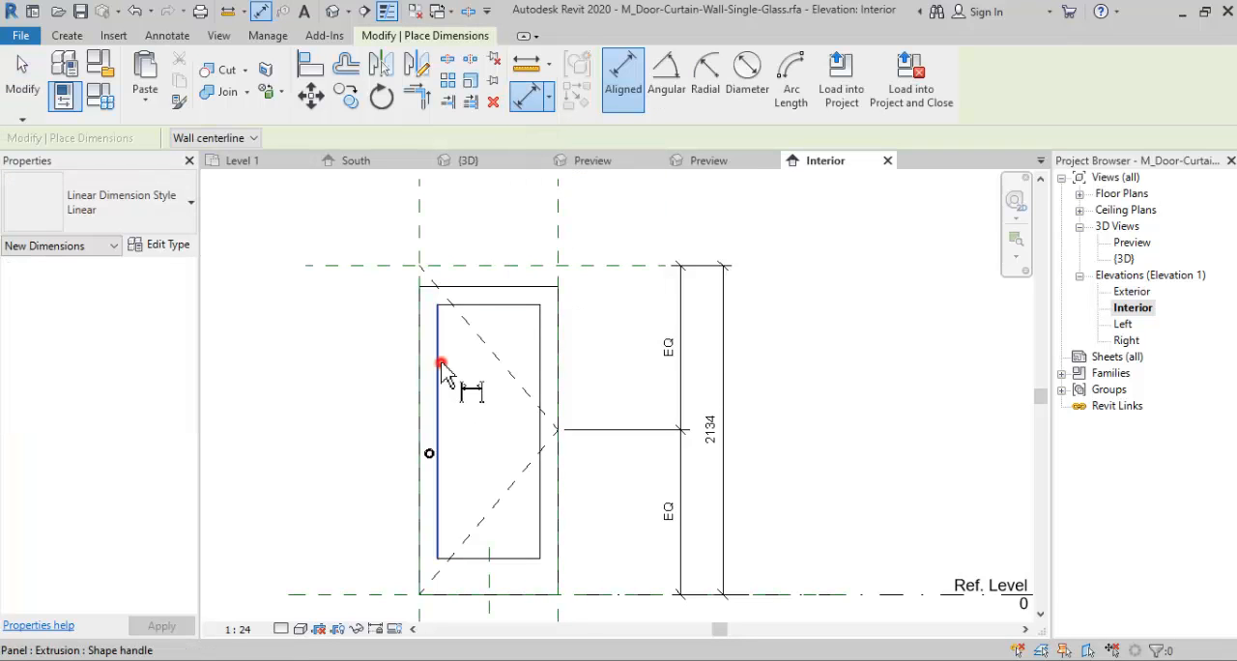
scroll(450, 290, "up", 2)
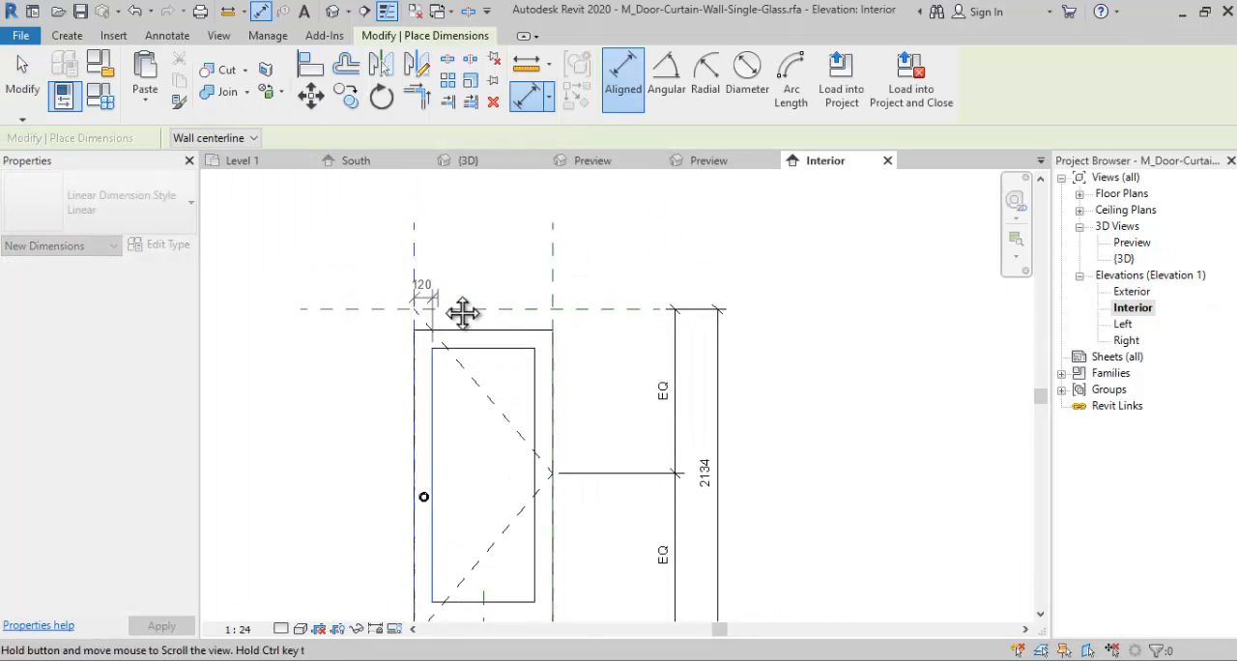
left_click(458, 265)
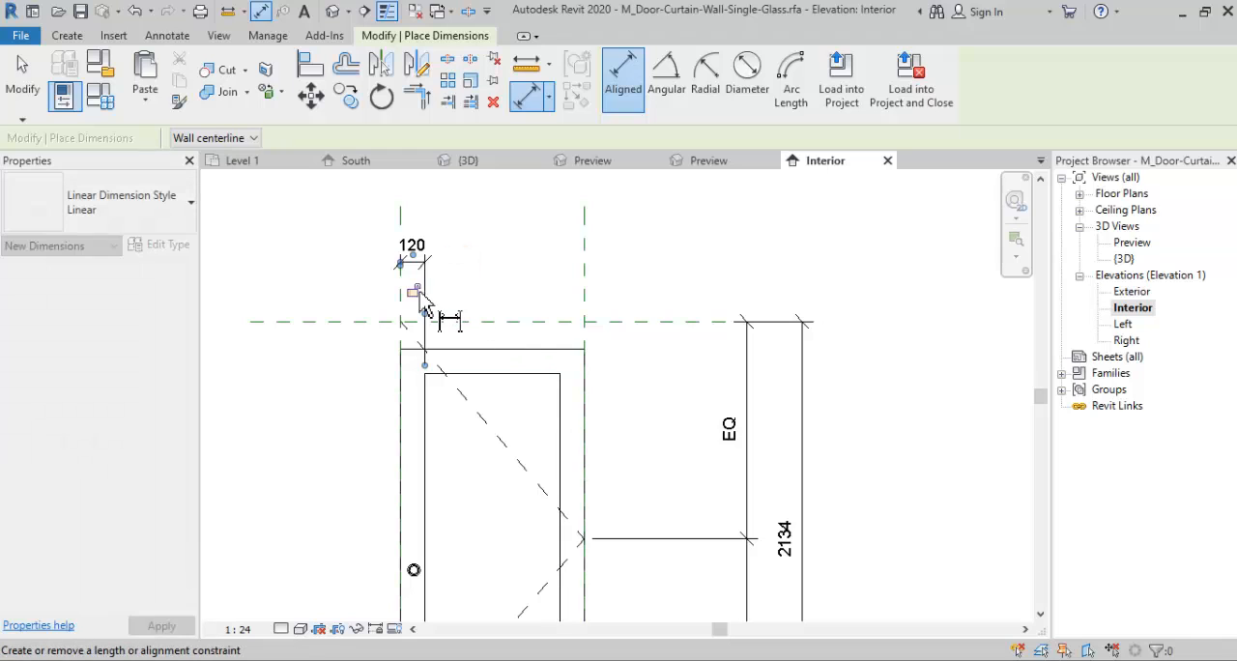
left_click(413, 290)
- Dimension the hinge-side stile from the glass opening's edge to the adjacent reference plane and lock the dimension
left_click(560, 447)
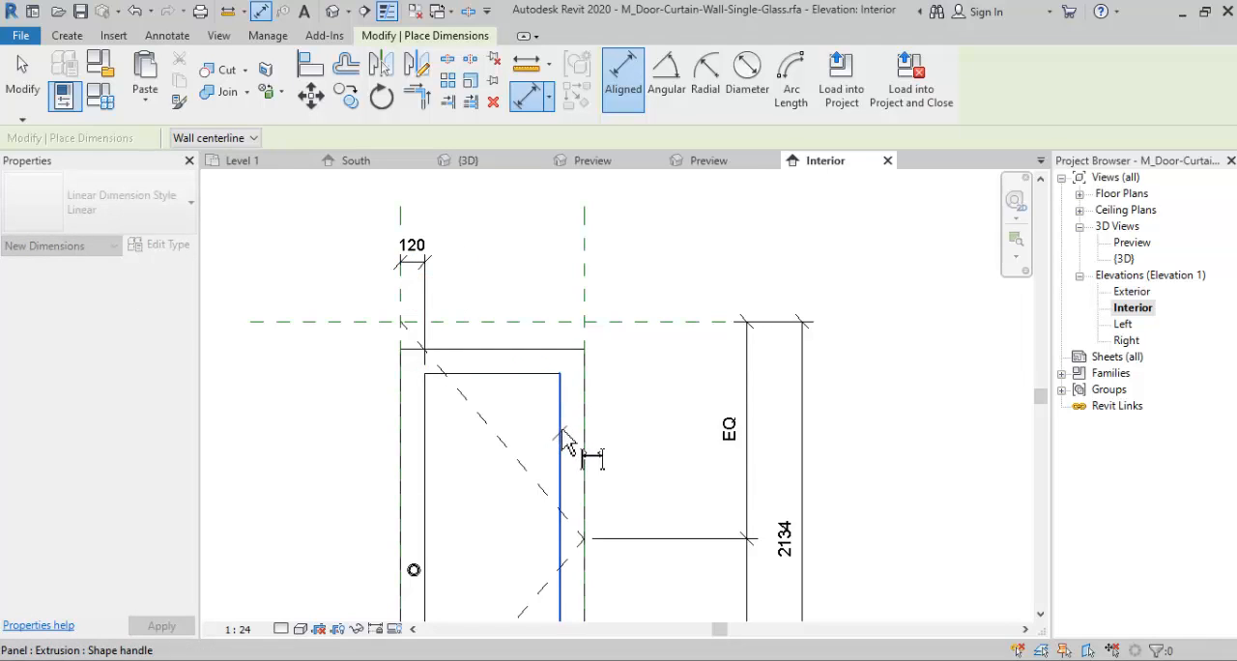
left_click(580, 301)
left_click(560, 278)
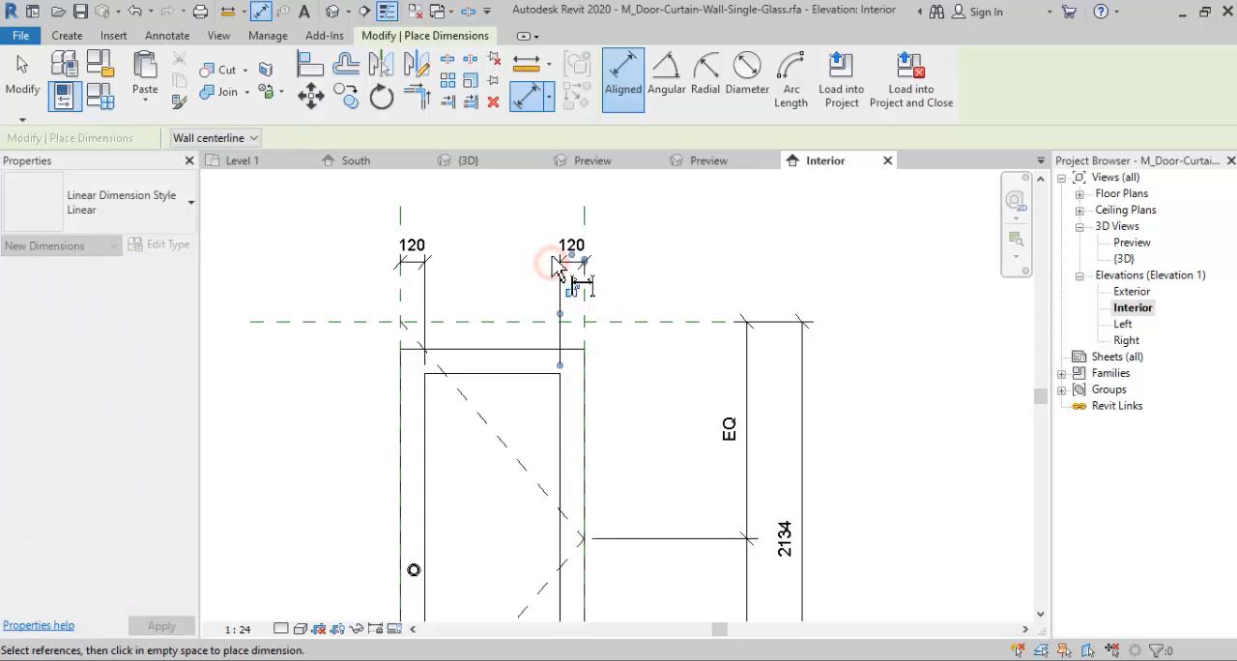
left_click(577, 293)
middle_click_drag(578, 295, 600, 251)
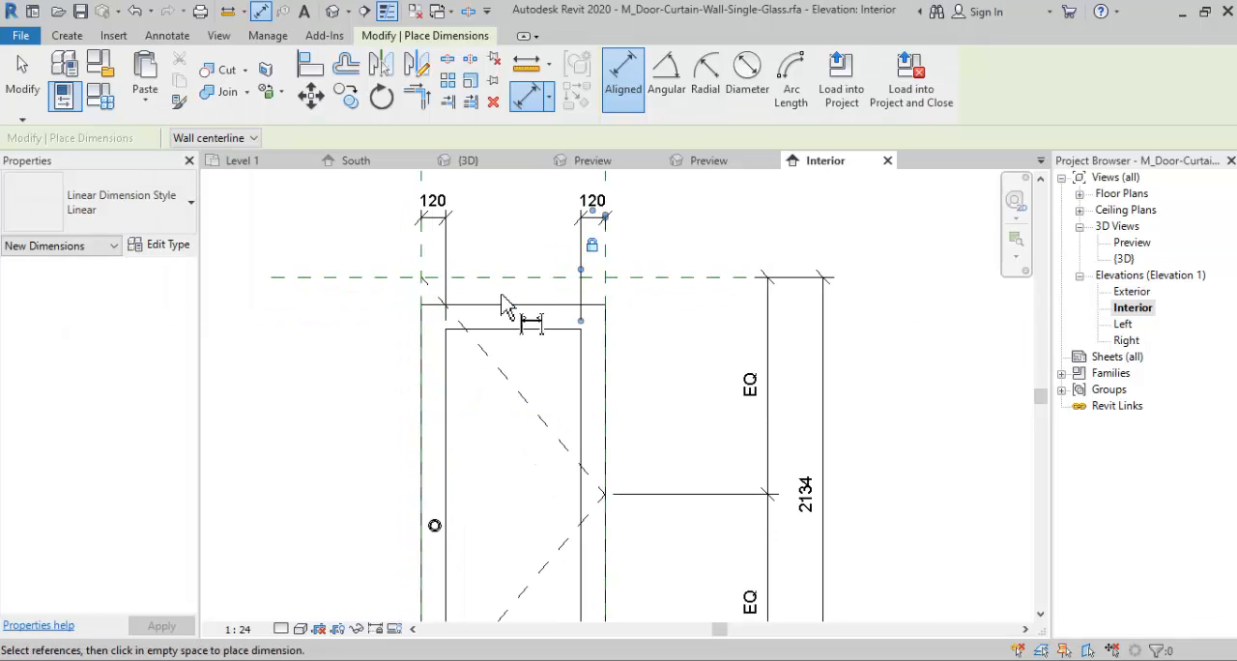
- Dimension the door frame's top rail between its outer and inner edges and lock the dimension
middle_click_drag(503, 306, 511, 280)
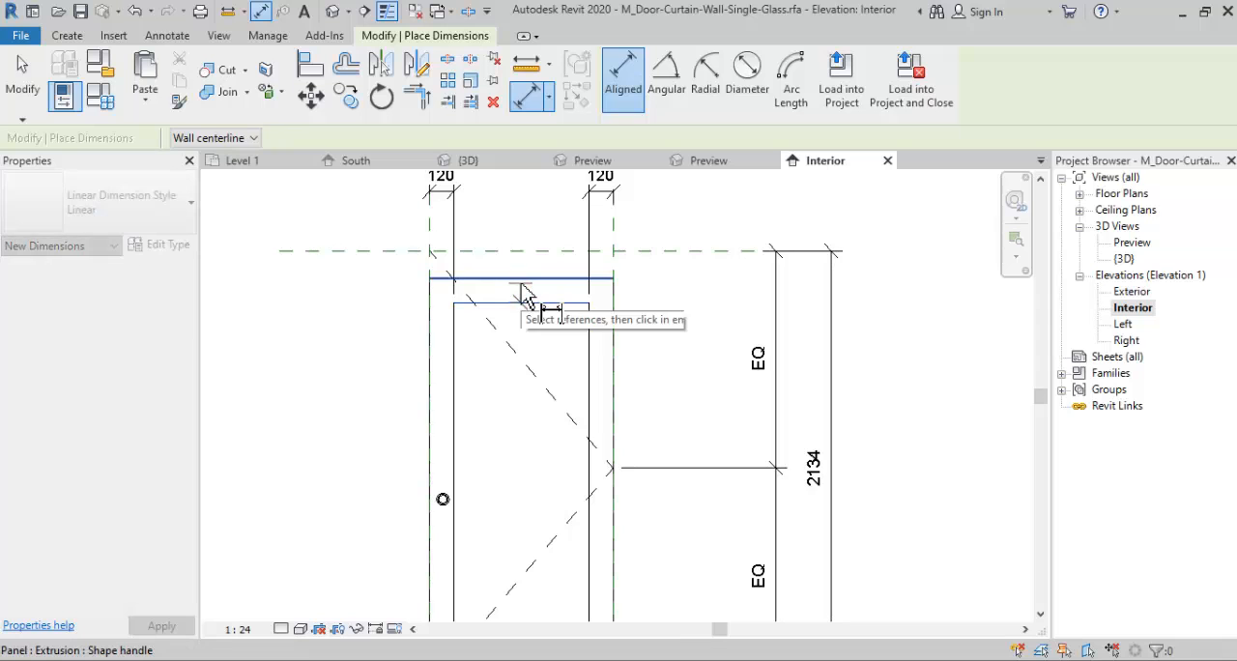
left_click(523, 286)
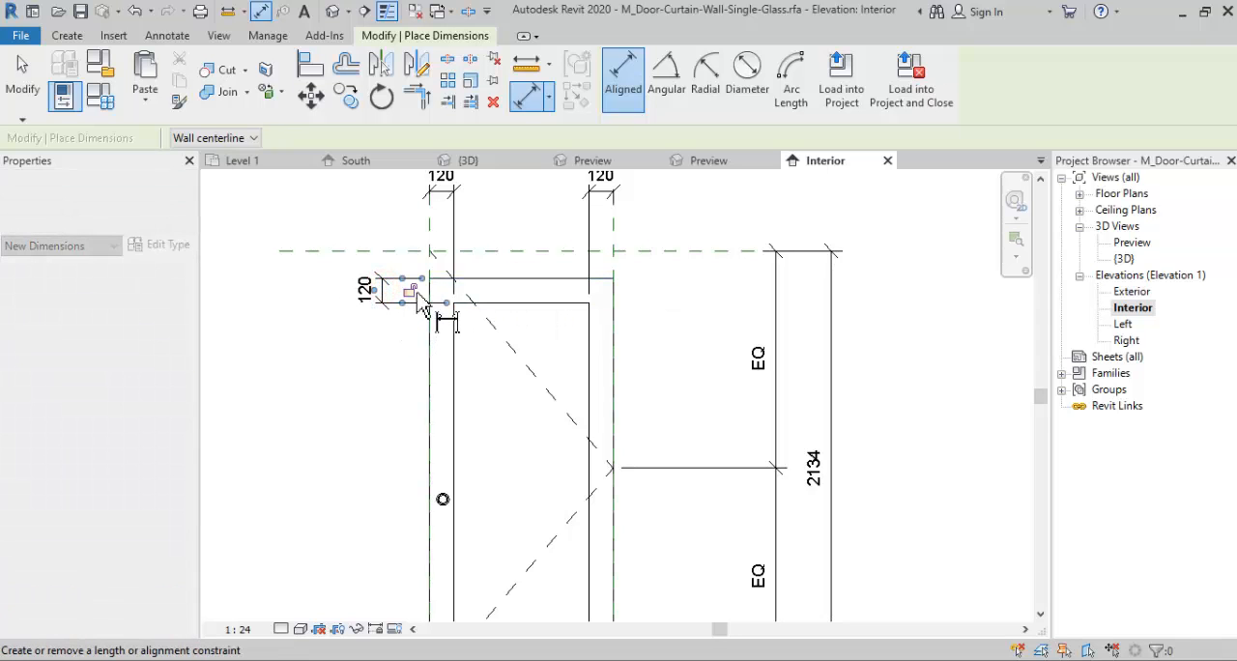
left_click(411, 290)
scroll(456, 368, "down", 2)
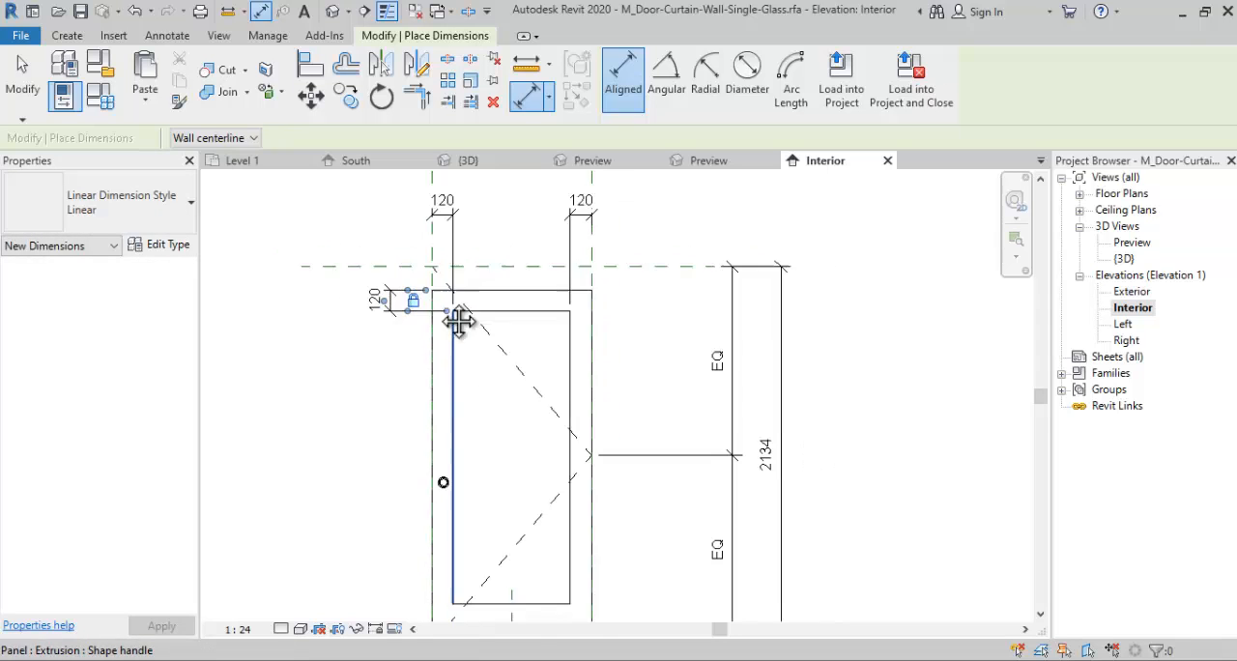
- Align the frame's two outer vertical edges to the knob-side and hinge-side reference planes and lock both alignments
middle_click_drag(452, 416, 459, 453)
scroll(428, 442, "up", 3)
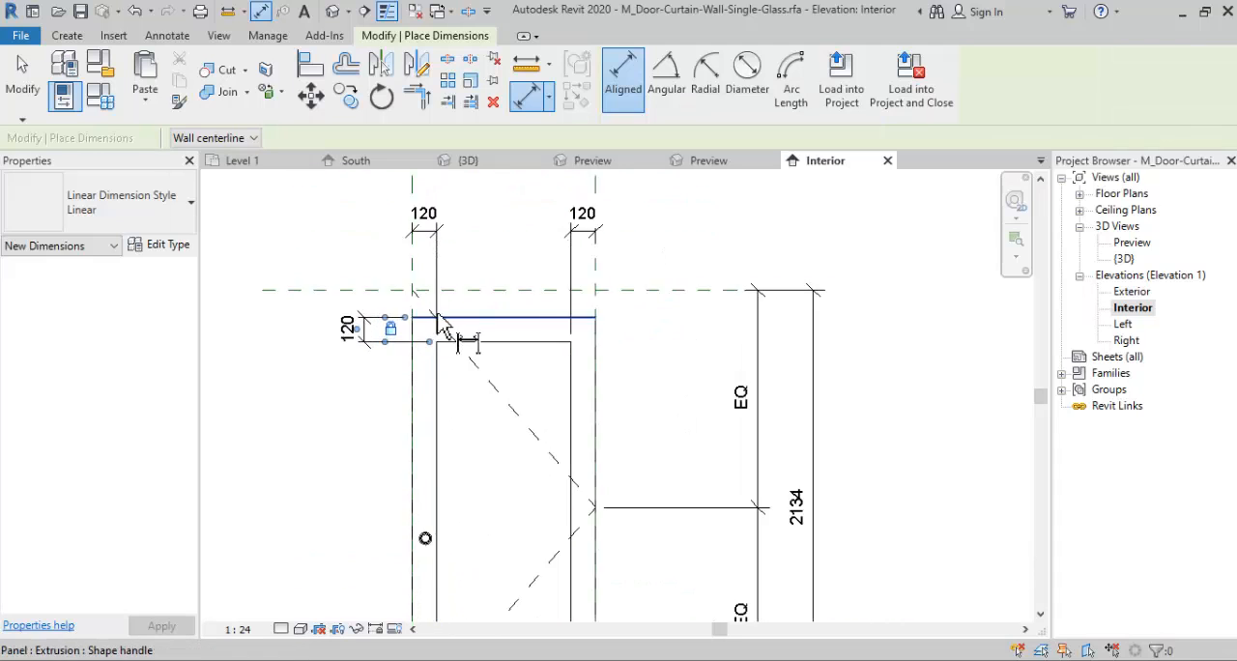
left_click(311, 73)
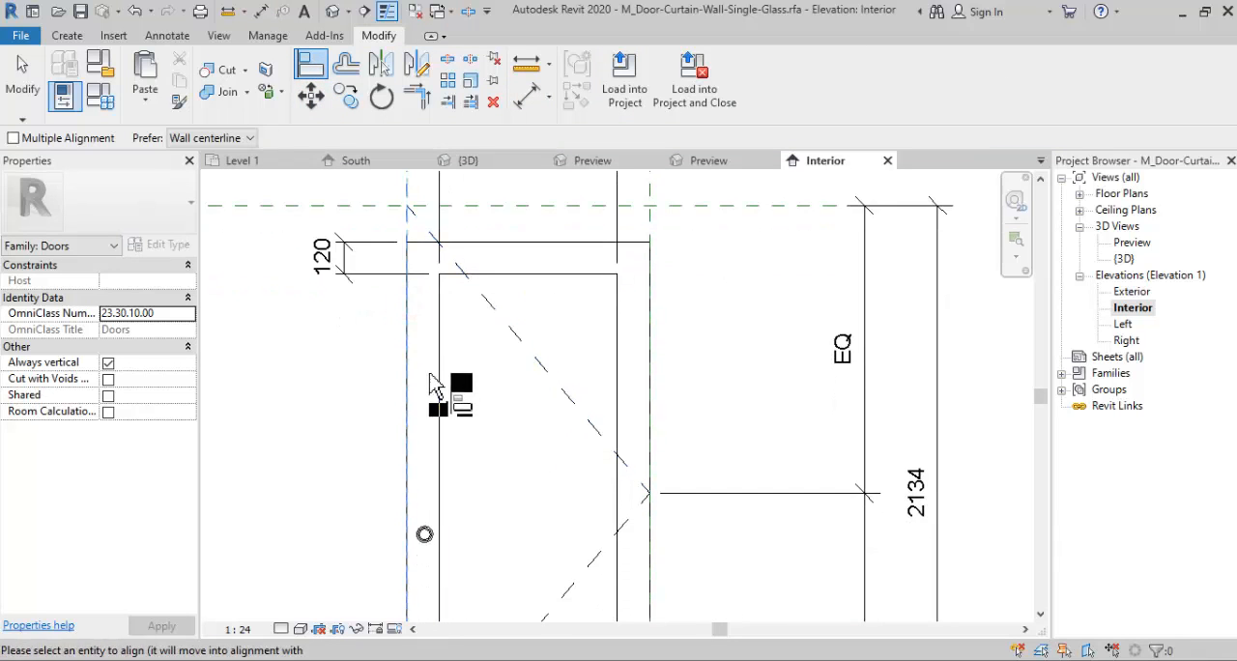
left_click(410, 381)
left_click(407, 388)
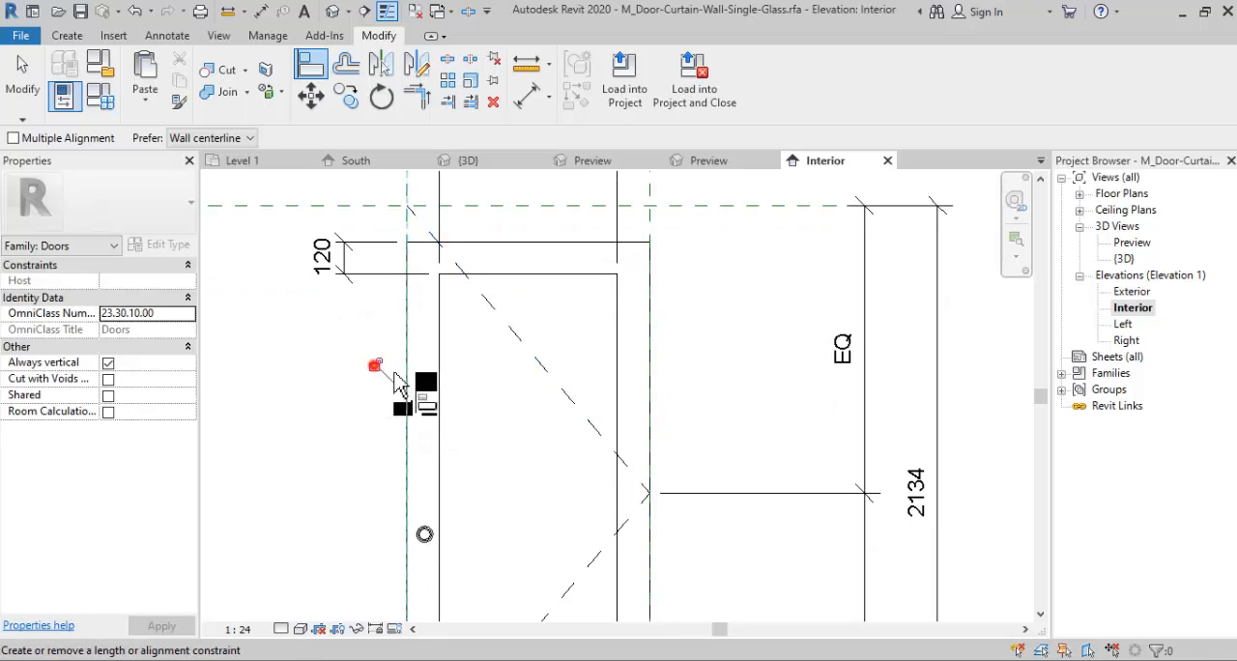
left_click(375, 365)
left_click(652, 235)
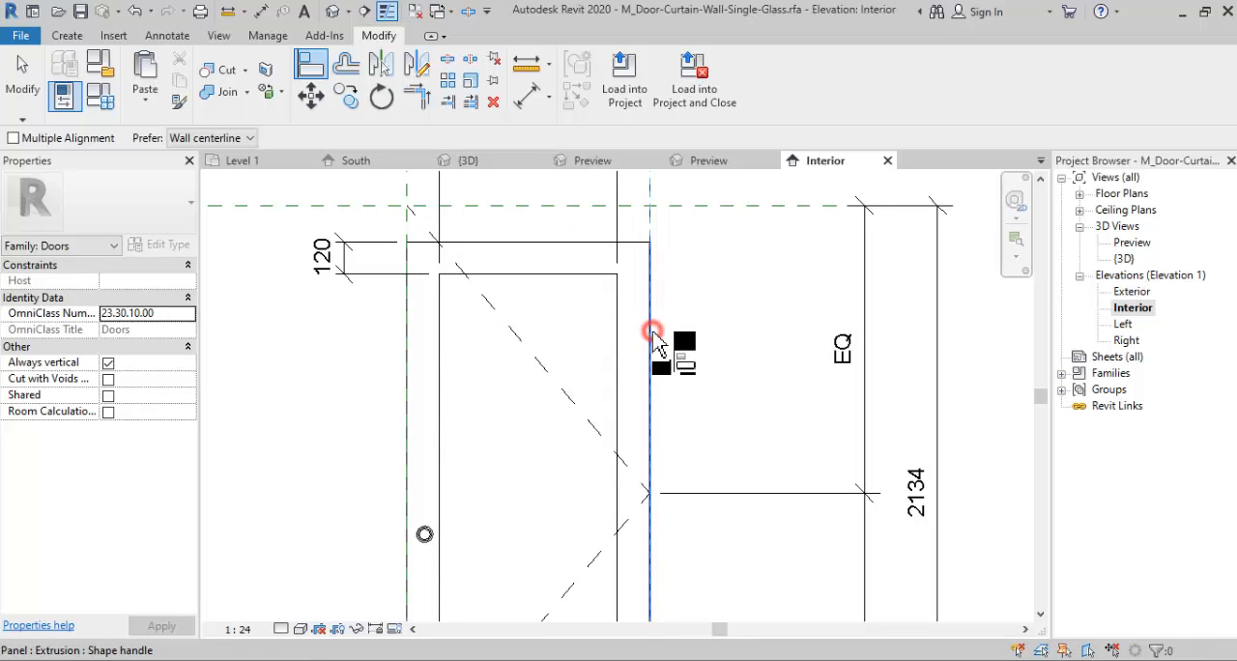
left_click(653, 334)
left_click(682, 429)
- Align the frame's outer top edge to the upper horizontal reference plane and lock the alignment
scroll(558, 310, "up", 2, "ctrl")
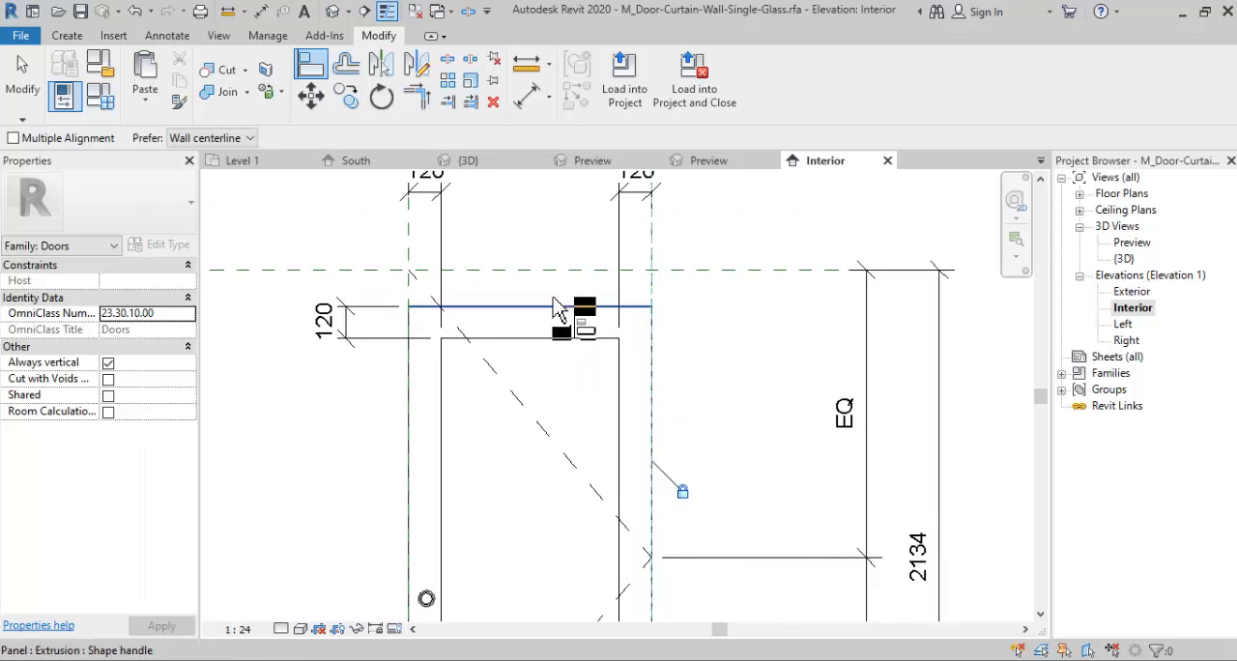
left_click(550, 276)
left_click(549, 306)
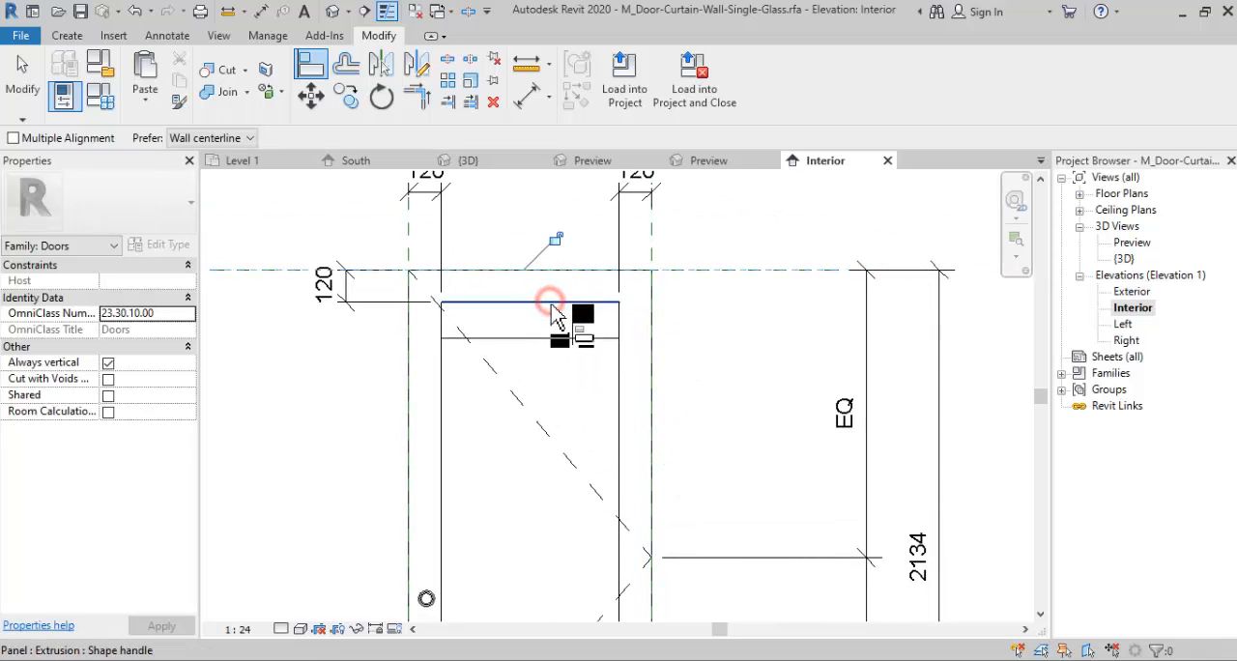
left_click(553, 245)
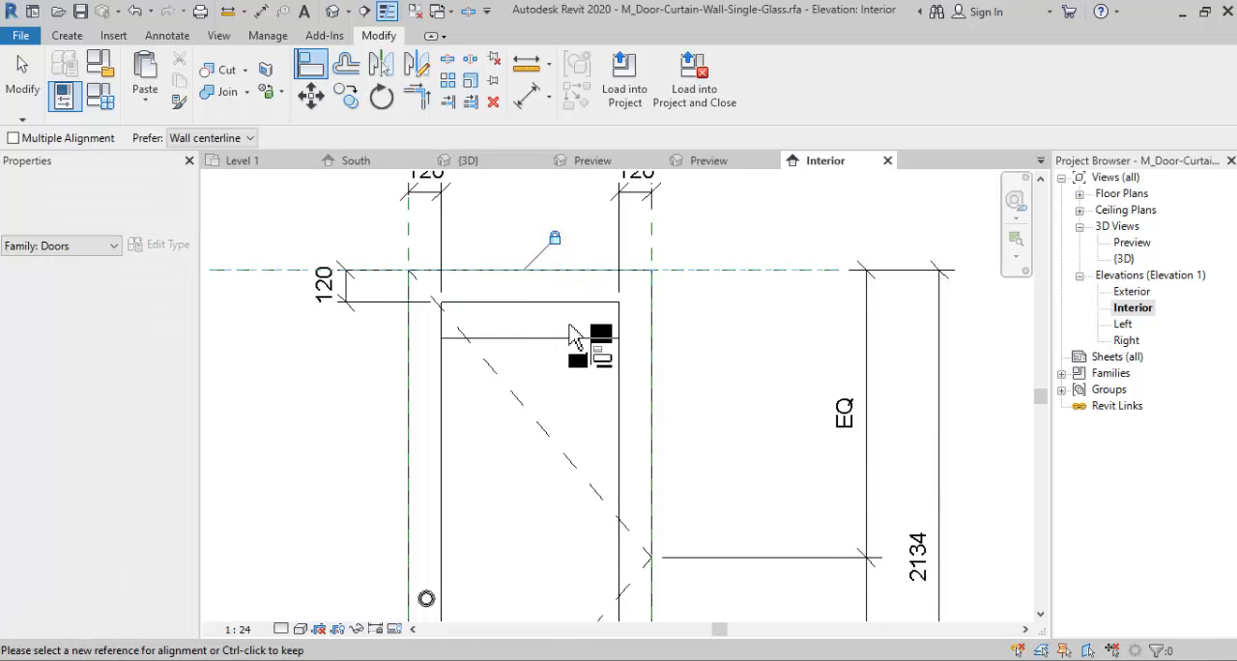
- Align the glass pane's top edge to the inner edge of the top rail and lock the alignment
left_click(575, 301)
left_click(573, 339)
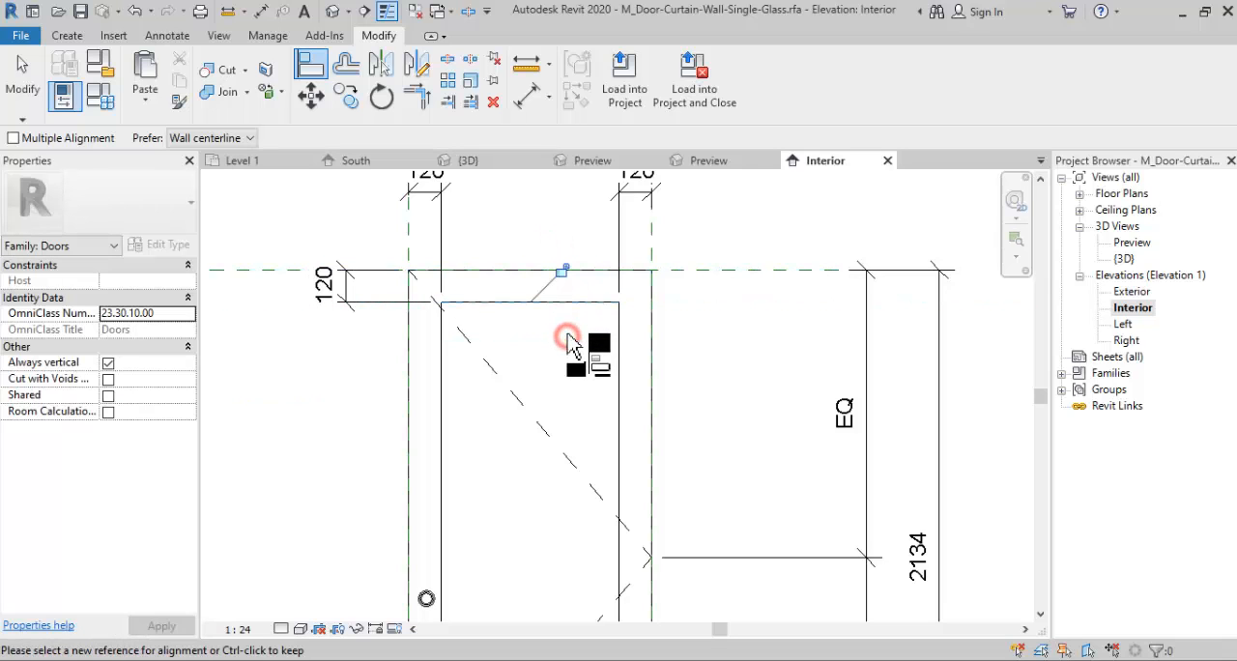
left_click(562, 270)
scroll(648, 319, "down", 2)
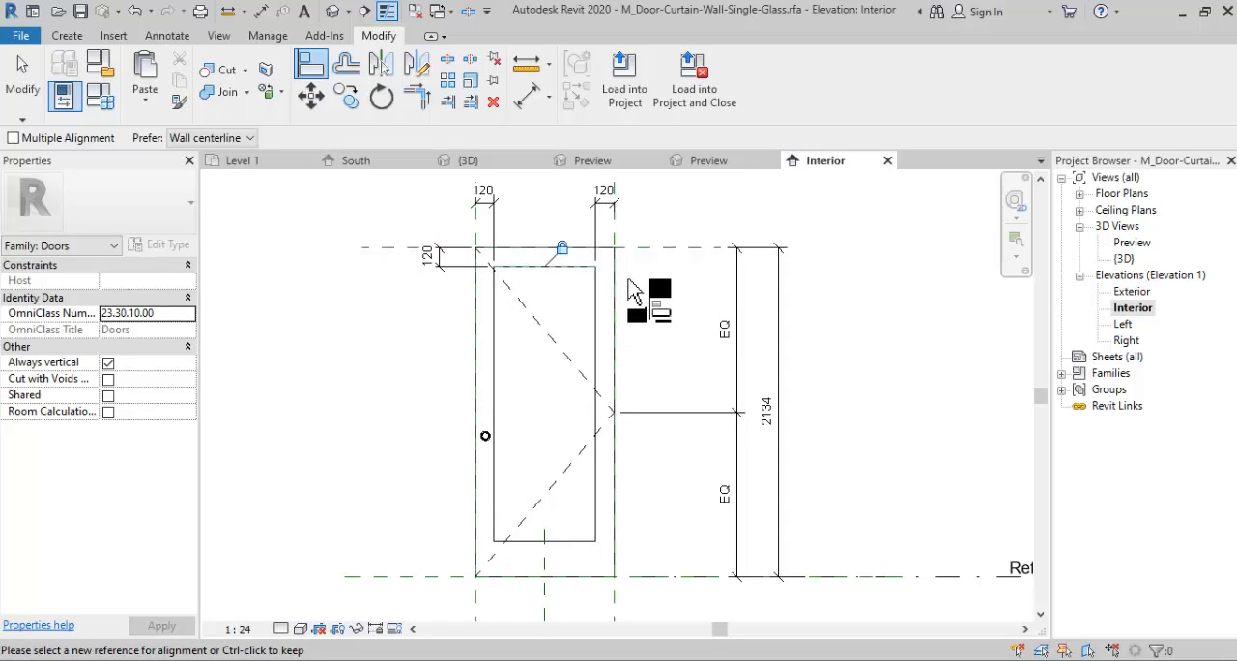
- Finish aligning and examine the door panel family from several angles in its 3D view
scroll(655, 348, "down", 1)
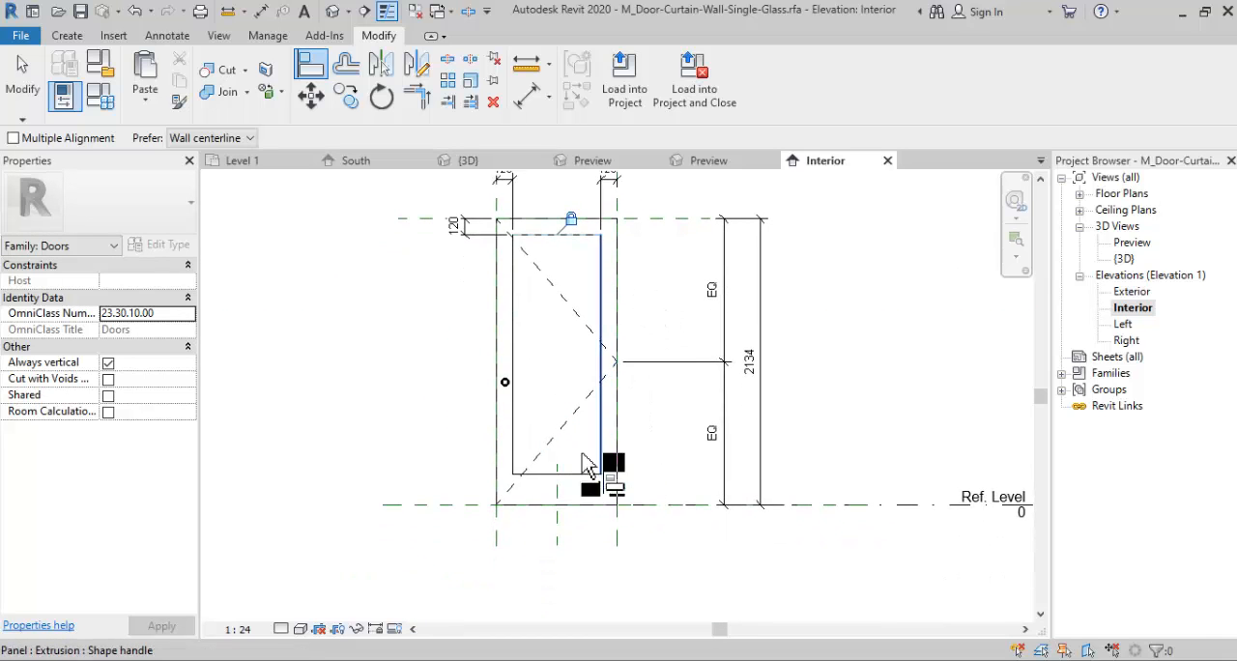
scroll(538, 441, "down", 1)
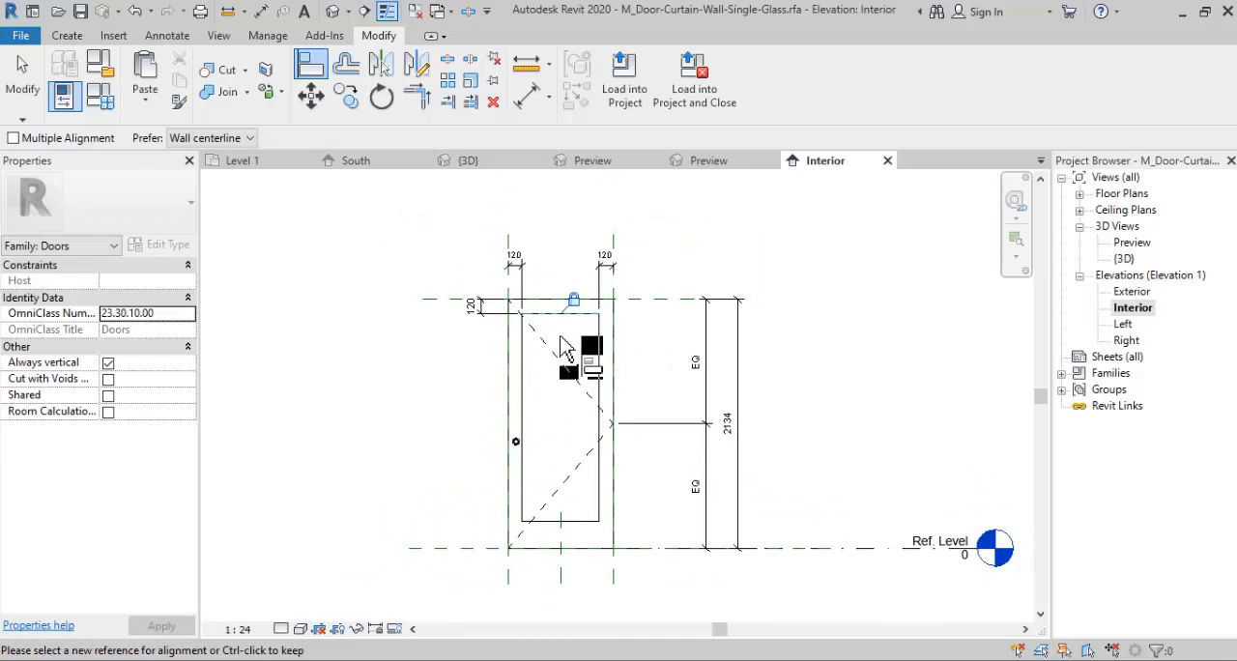
key("Escape")
scroll(517, 431, "up", 2)
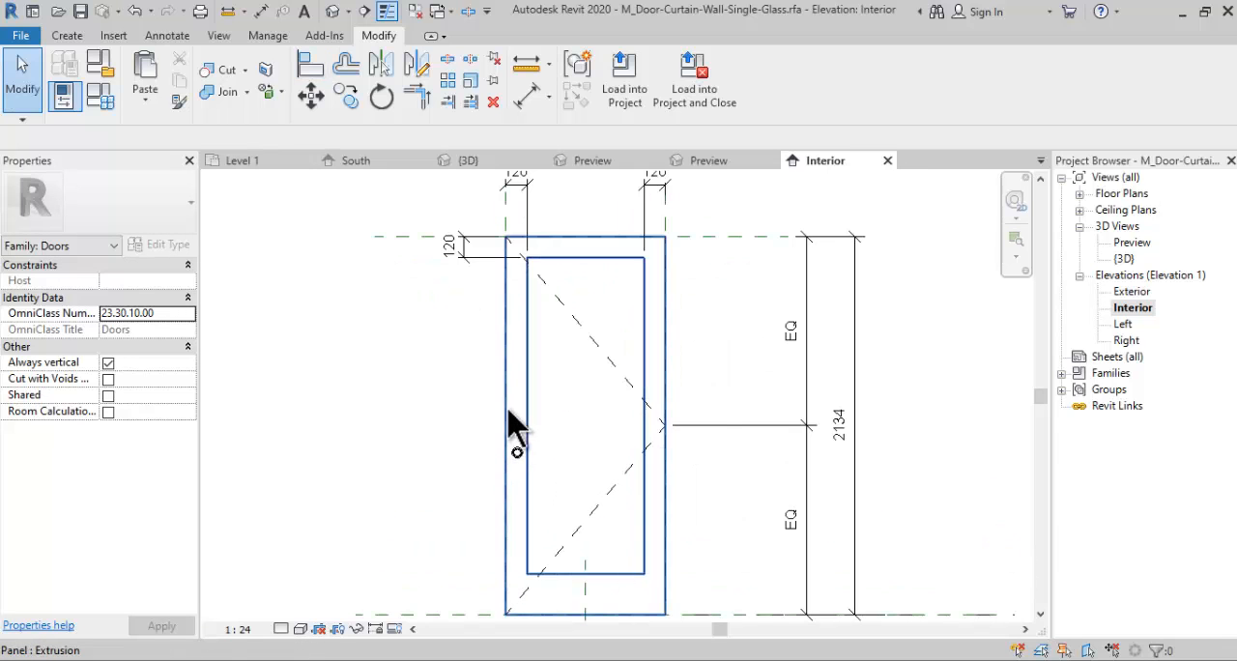
left_click(1126, 259)
double_click(1126, 259)
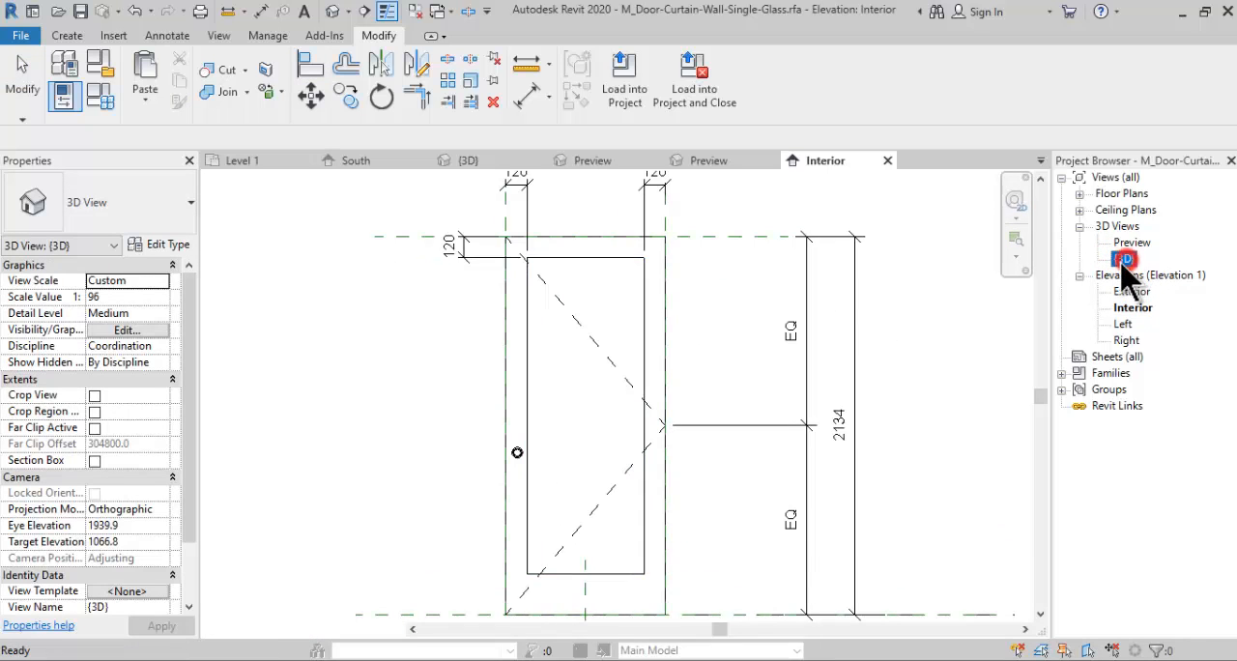
mouse_move(1039, 369)
left_mouse_down()
mouse_move(801, 511)
mouse_move(944, 354)
mouse_move(1141, 389)
left_mouse_up()
left_click_drag(627, 473, 560, 394)
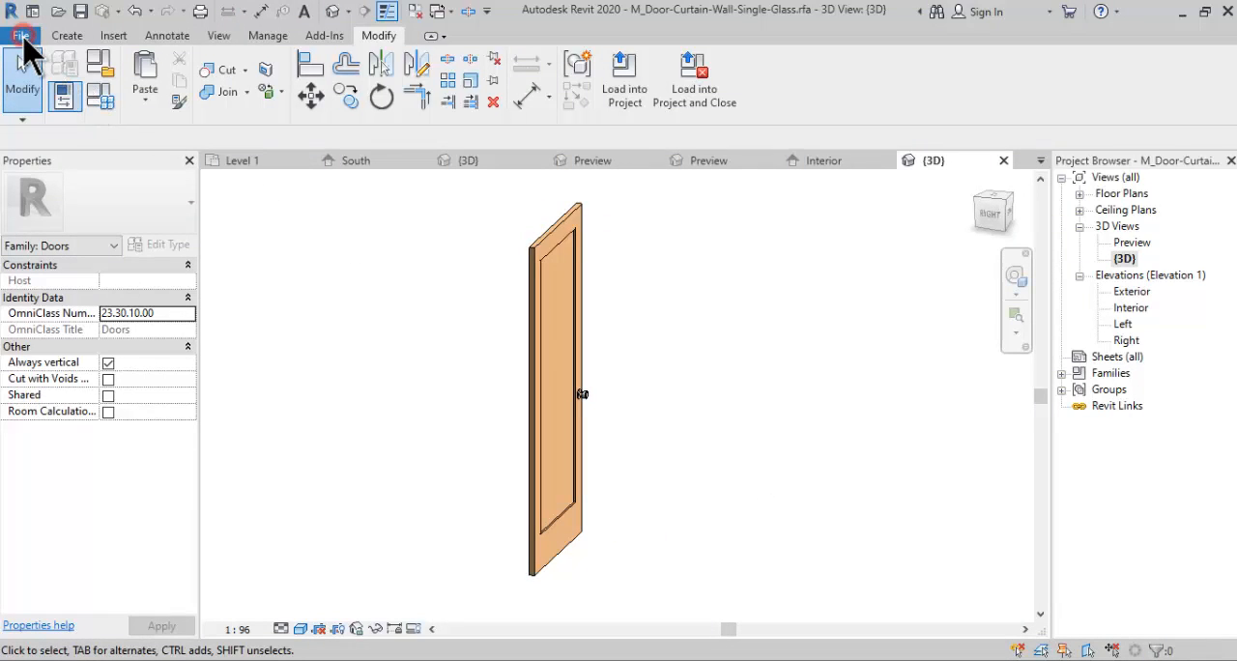
- Save the door family as "Pintu Curtain - Kayu Single Panel" in the "Jendela Gendong & Jendela Double" folder
left_click(22, 37)
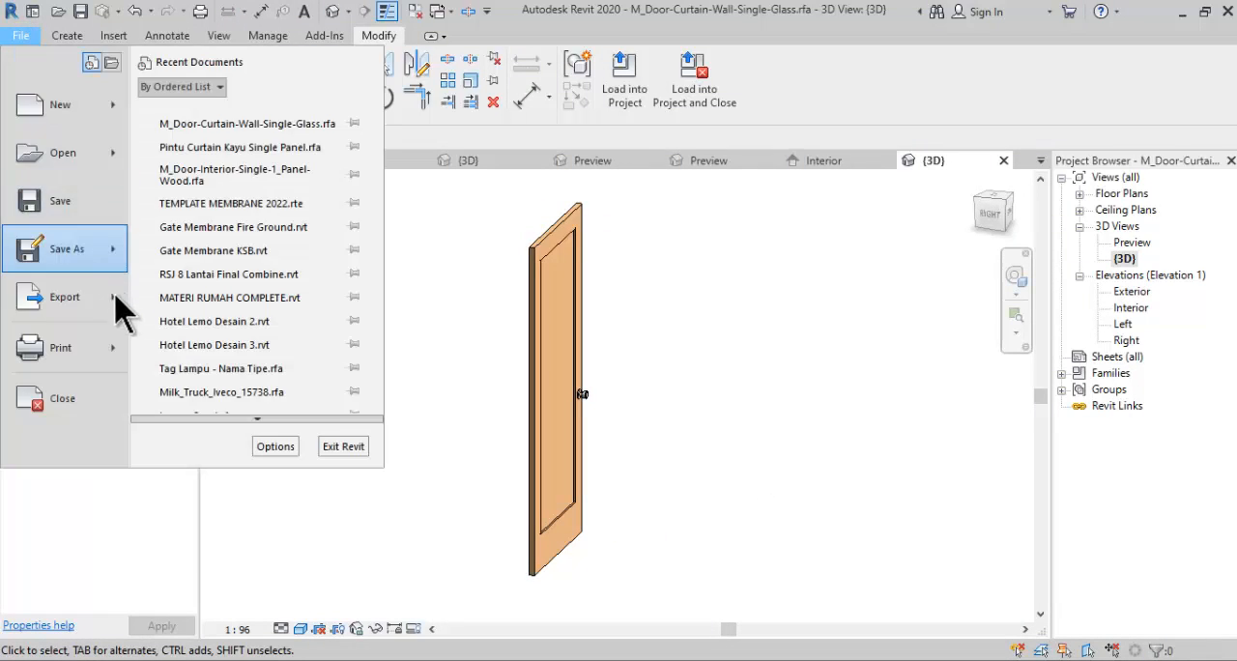
left_click(67, 251)
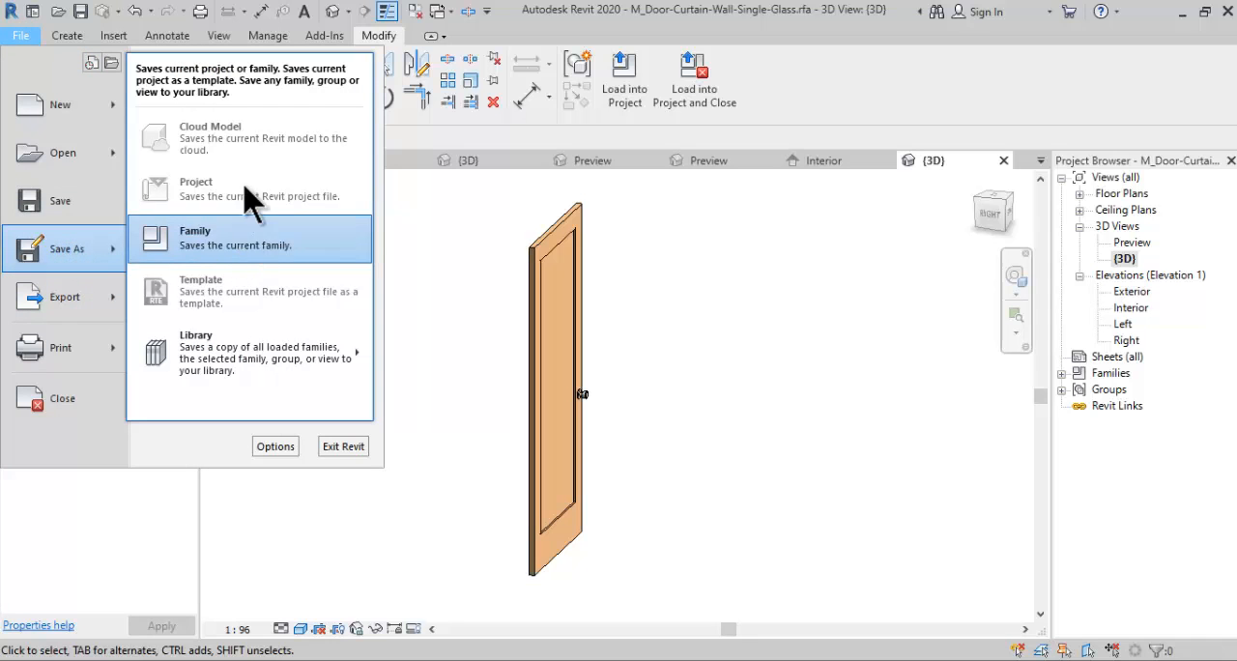
left_click(243, 253)
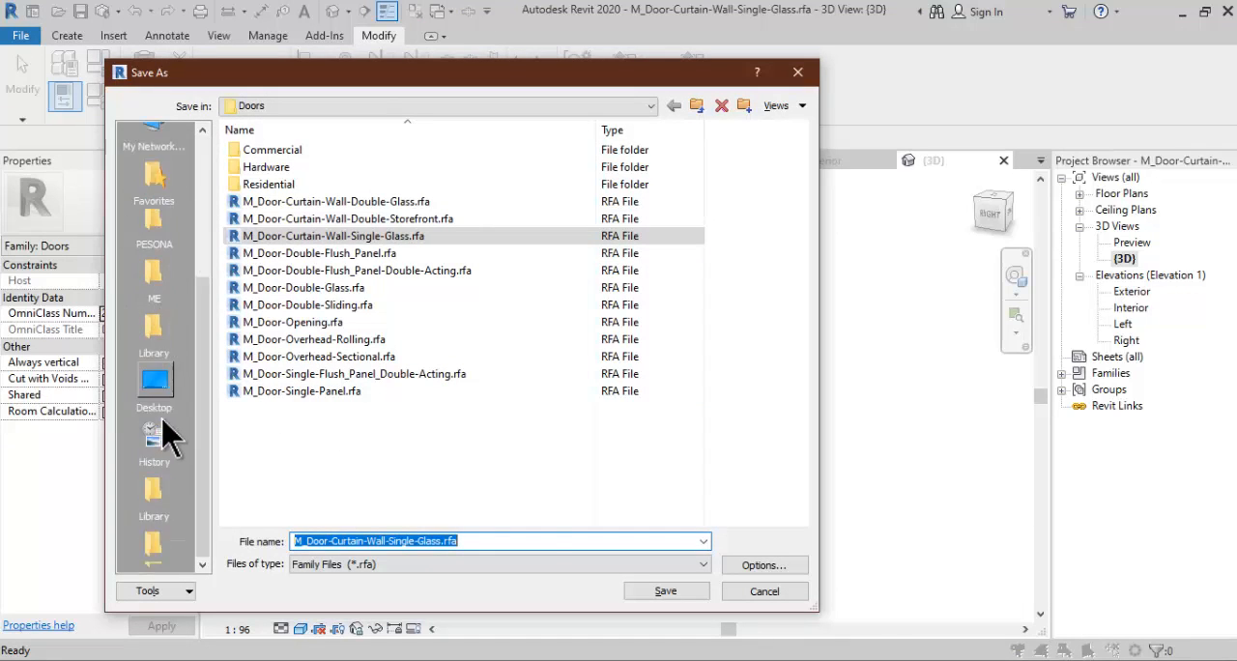
left_click(154, 425)
type("Pintu C")
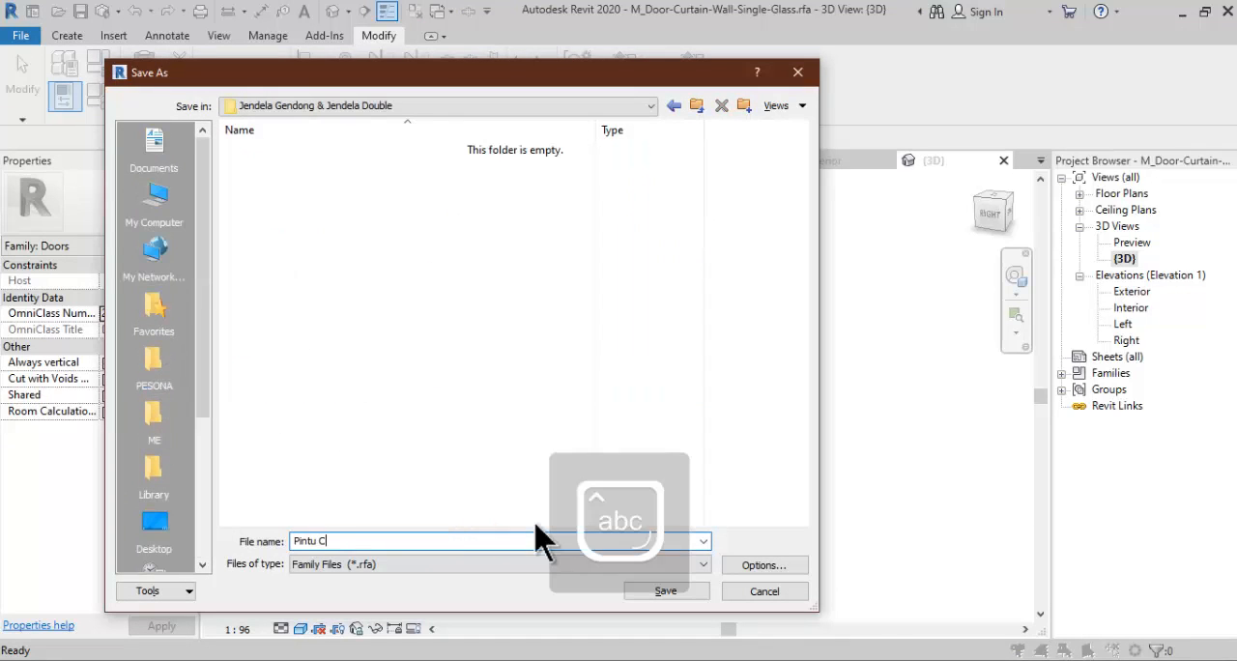
type("urtain - Kayu Single Panel")
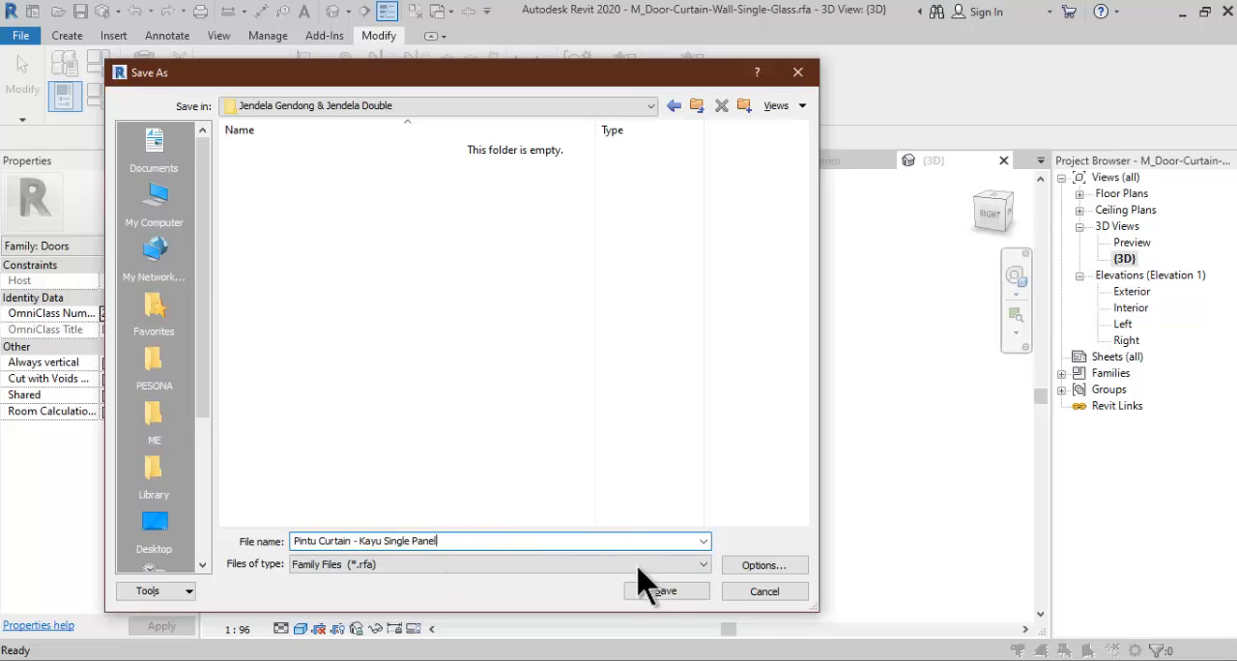
left_click(665, 592)
- Load the saved door family into Project2 only
middle_click_drag(655, 575, 464, 513, "shift")
left_click(624, 92)
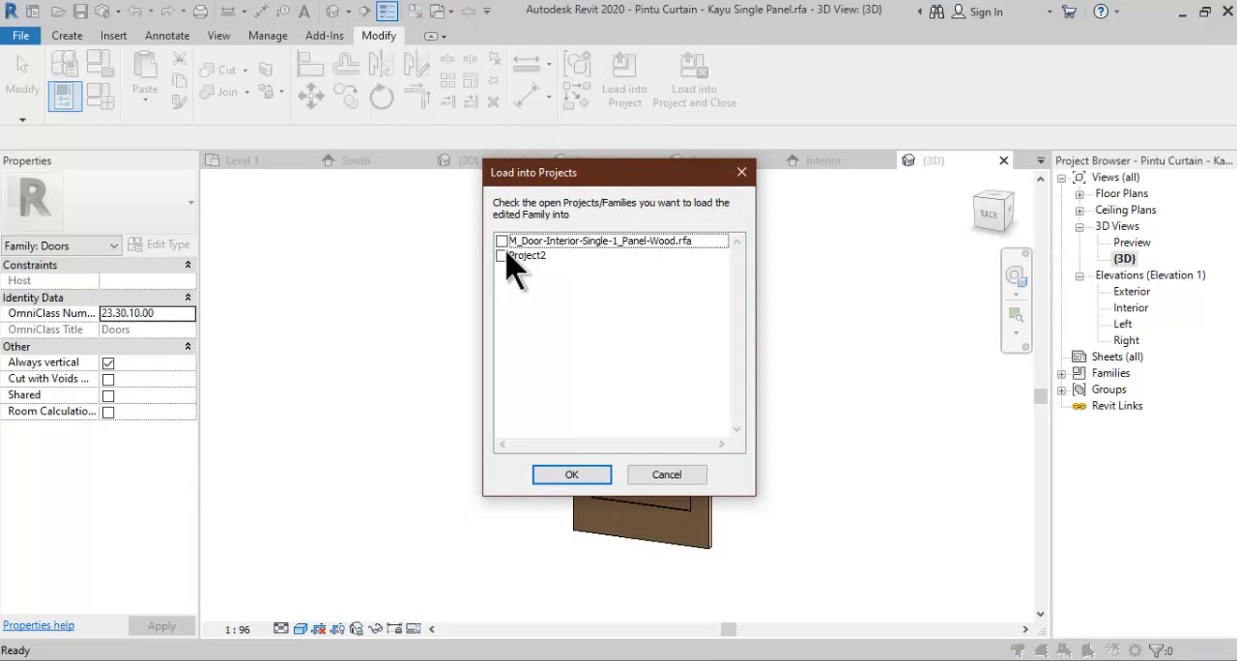
left_click(502, 256)
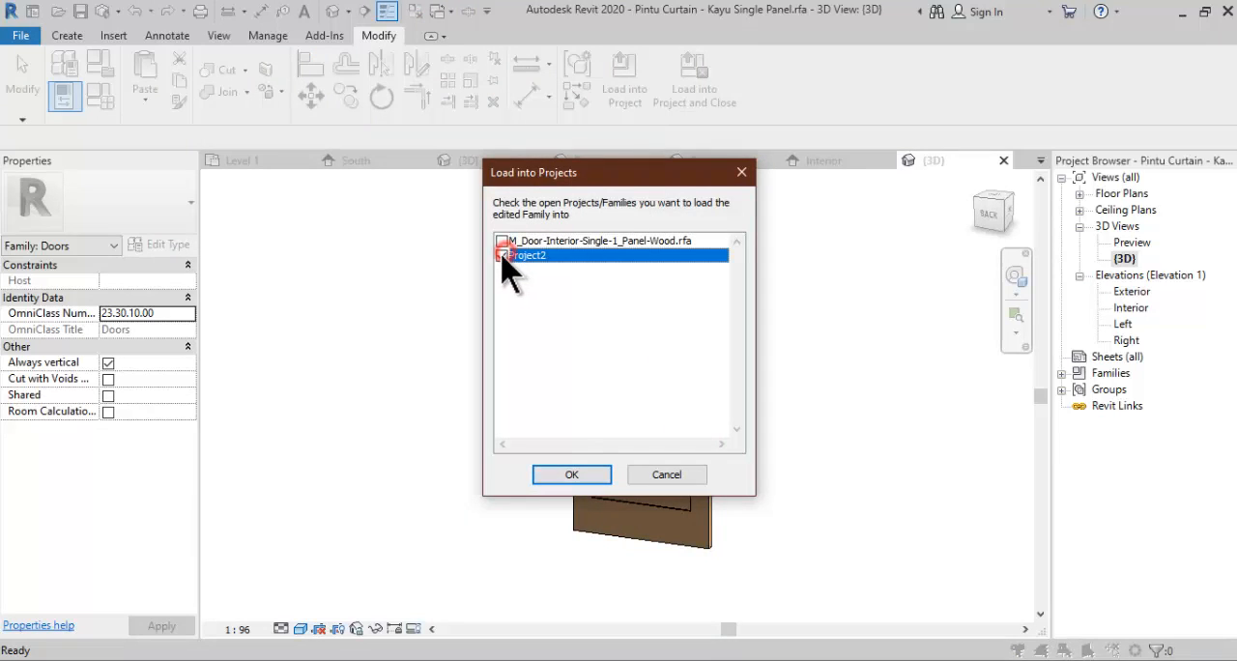
left_click(572, 475)
- In the project's 3D view, replace the tall glazed panel of the PJ-1 curtain wall with the Pintu Curtain - Kayu Single Panel door
left_click(1080, 308)
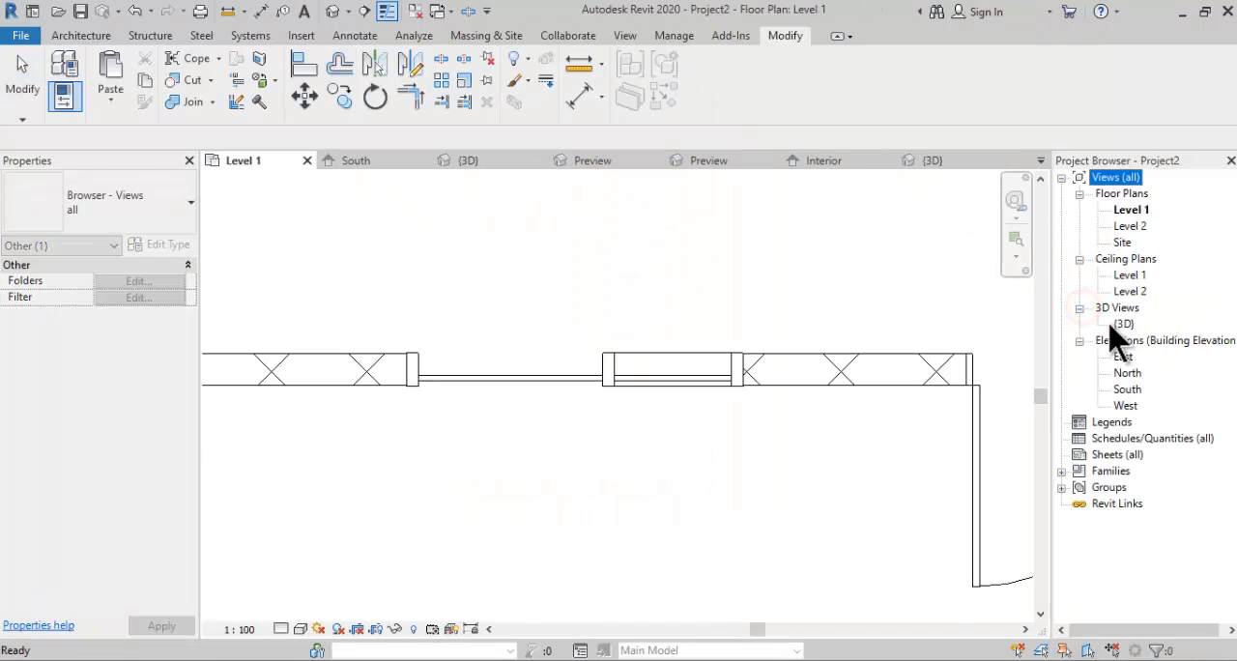
double_click(1124, 324)
middle_click_drag(732, 369, 470, 469, "shift")
scroll(512, 522, "up", 4)
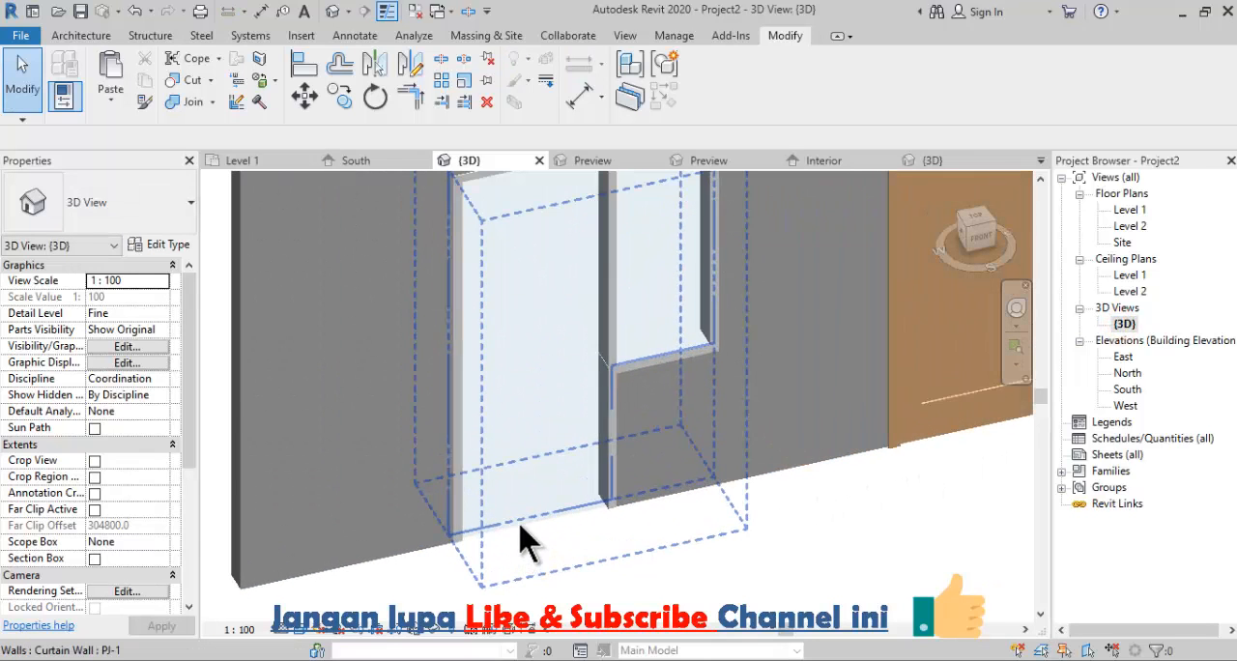
key("Tab")
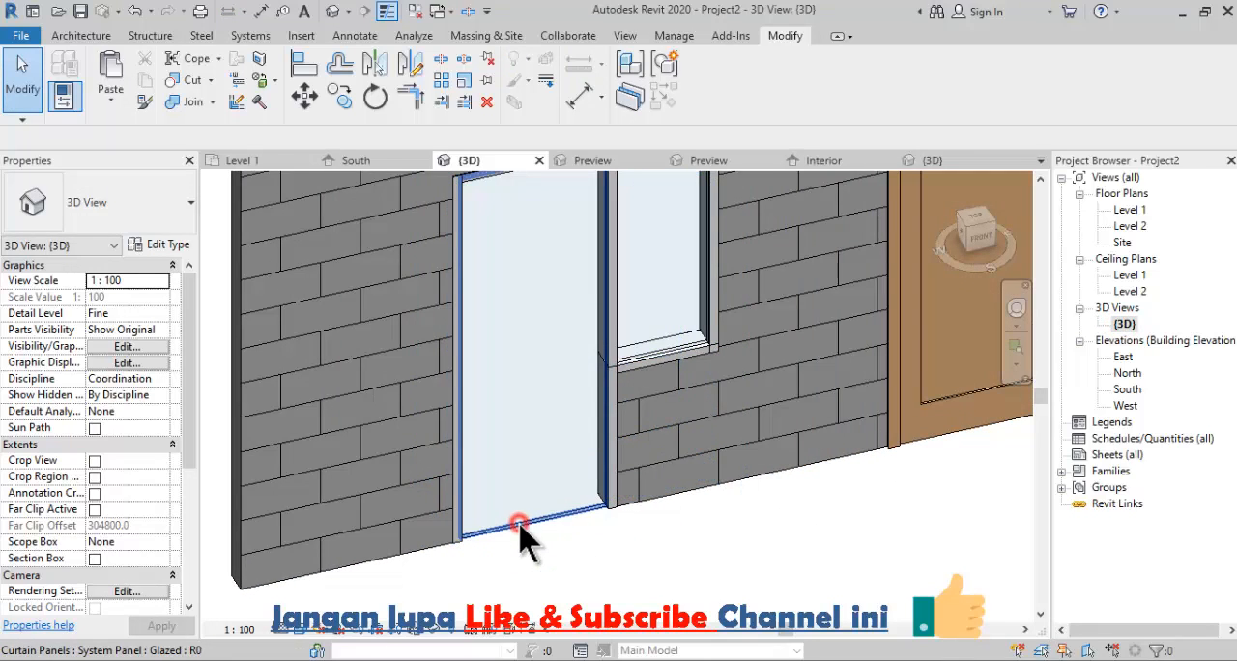
left_click(519, 534)
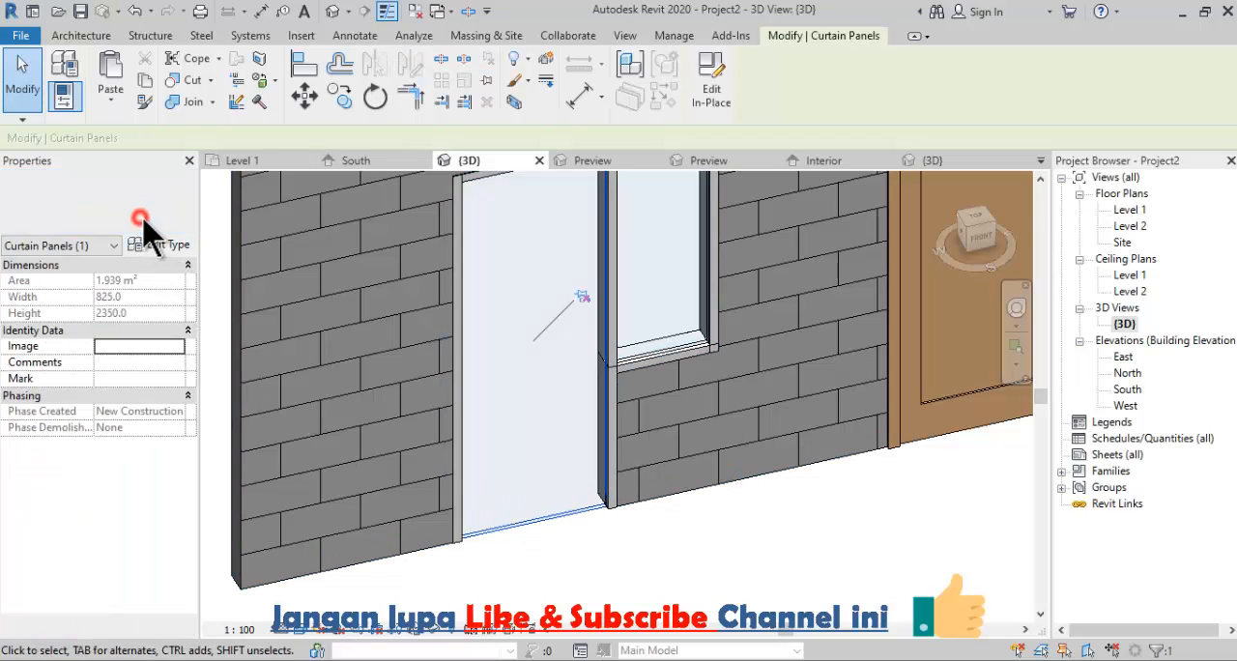
left_click(142, 222)
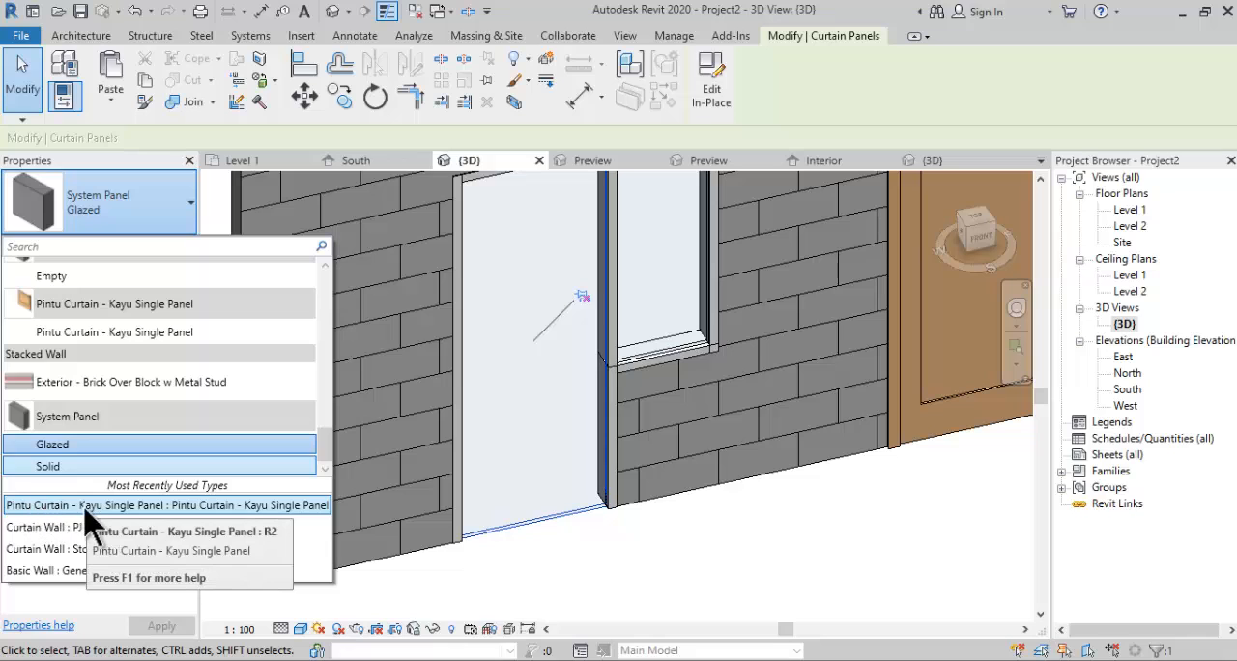
left_click(182, 506)
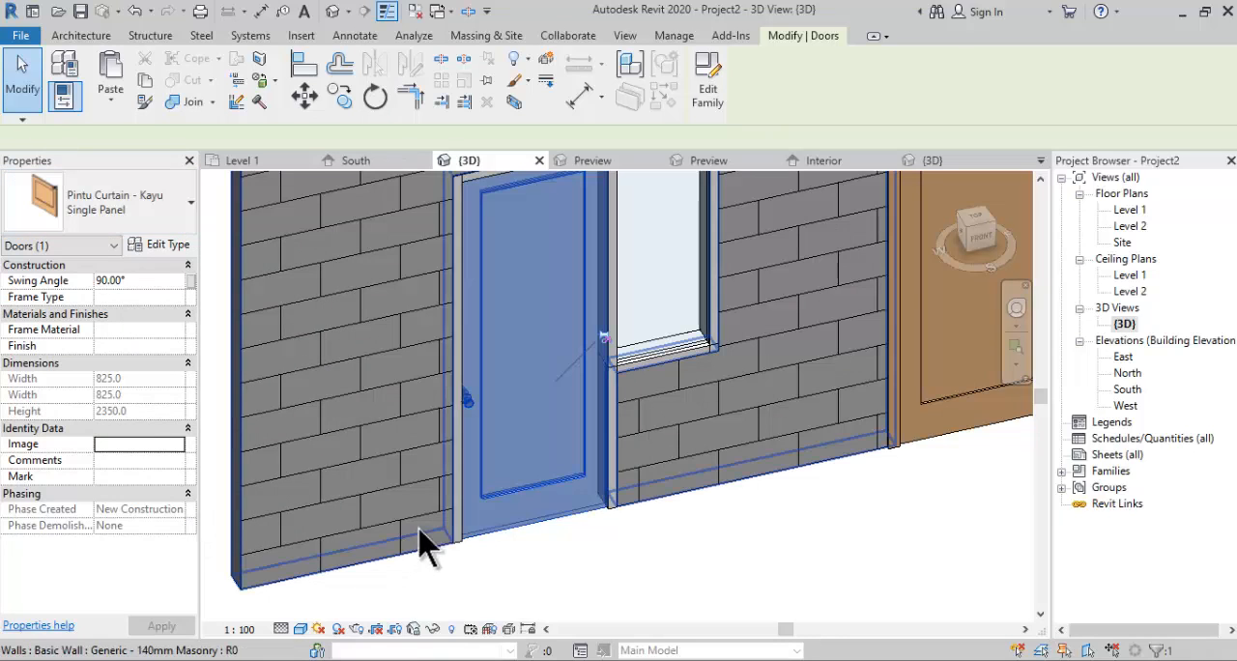
left_click(725, 573)
- In the Level 1 plan, flip both the hinge side and the facing of the curtain wall door, and check it in 3D
scroll(630, 535, "down", 1)
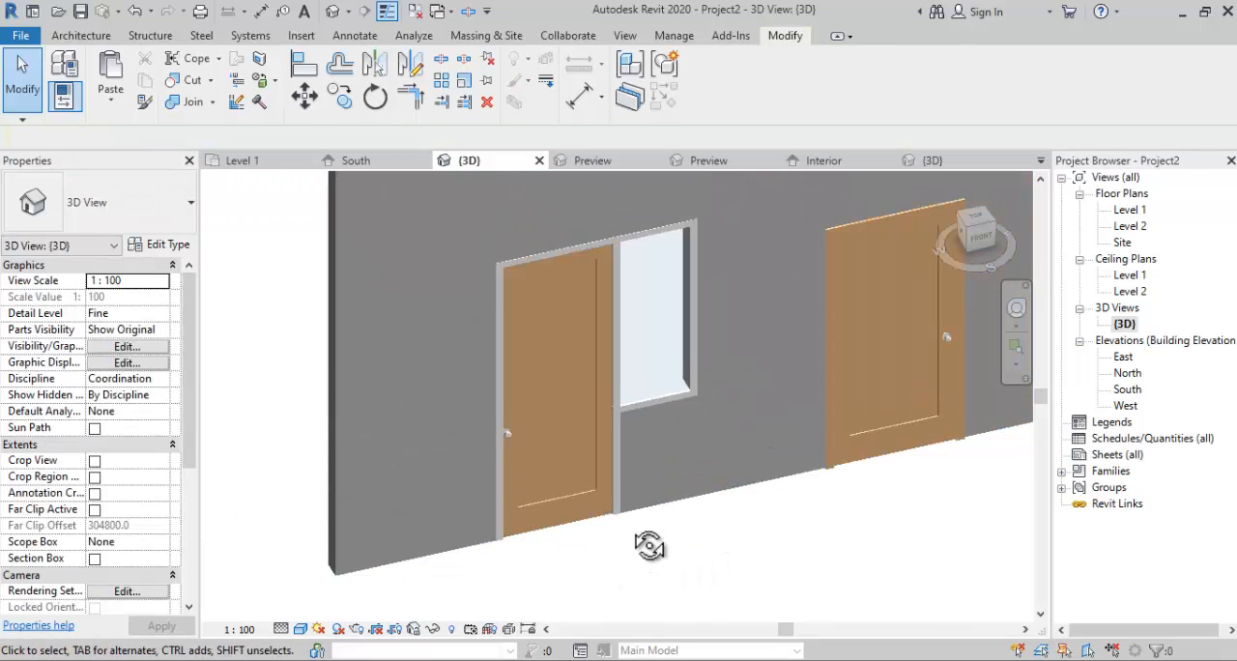
middle_click_drag(649, 544, 677, 660, "shift")
middle_click_drag(596, 454, 663, 374, "shift")
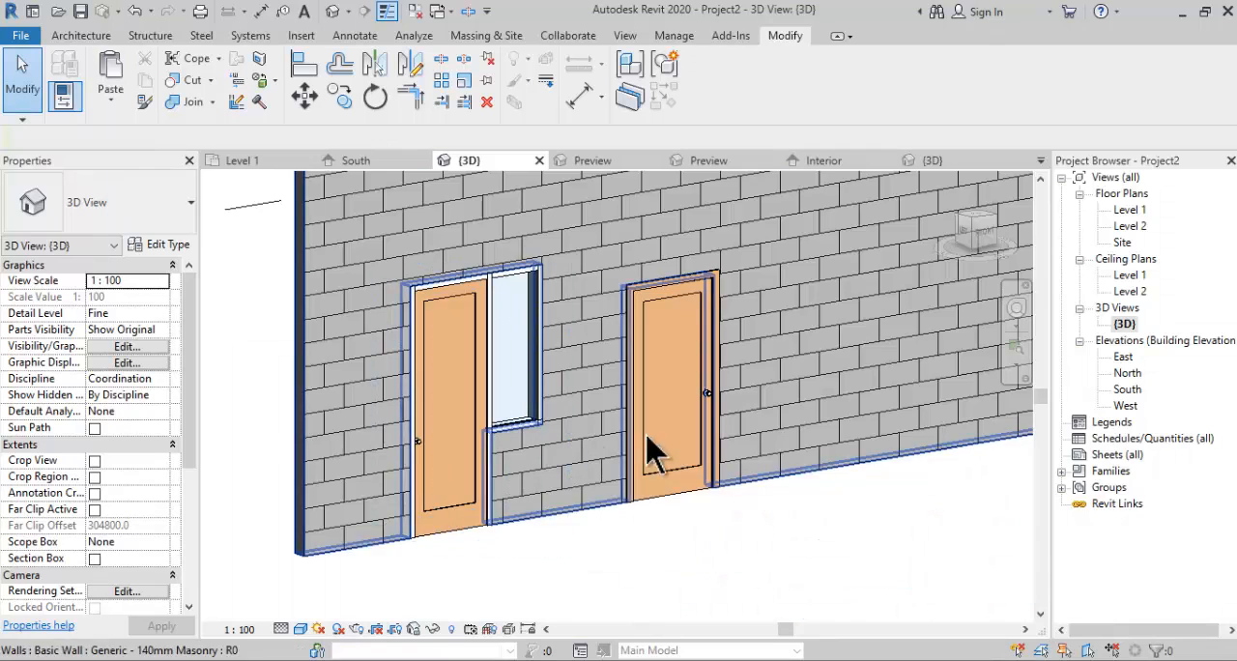
double_click(1129, 210)
middle_click_drag(608, 423, 580, 461)
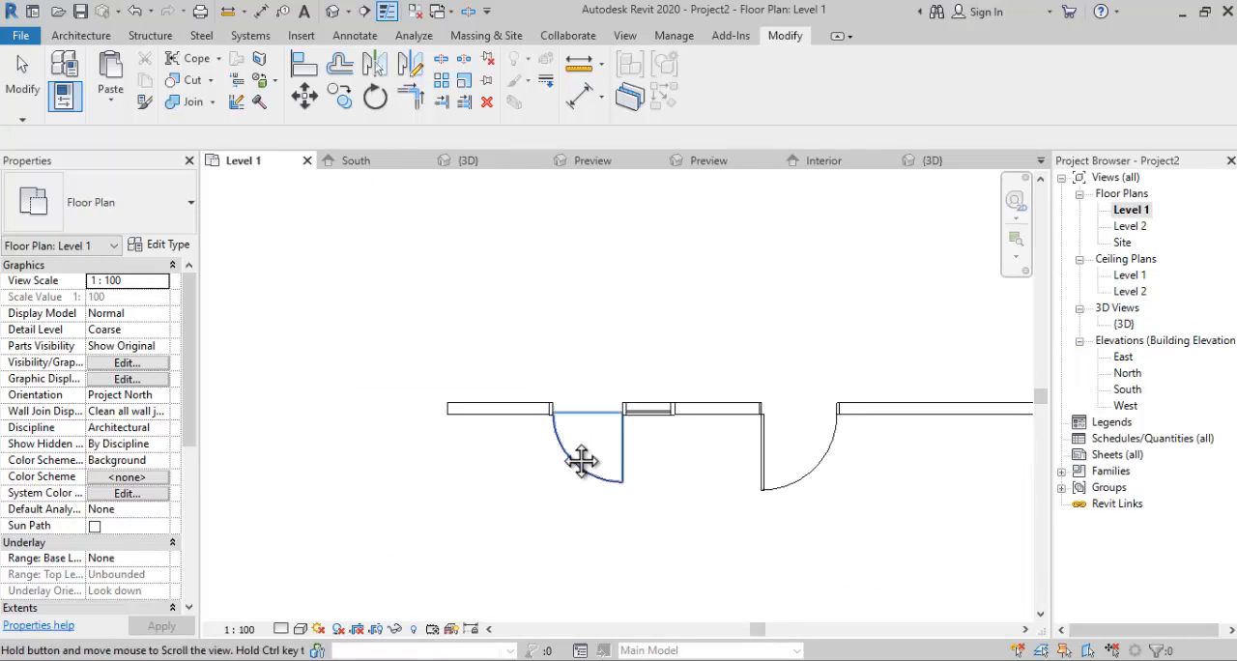
left_click(567, 486)
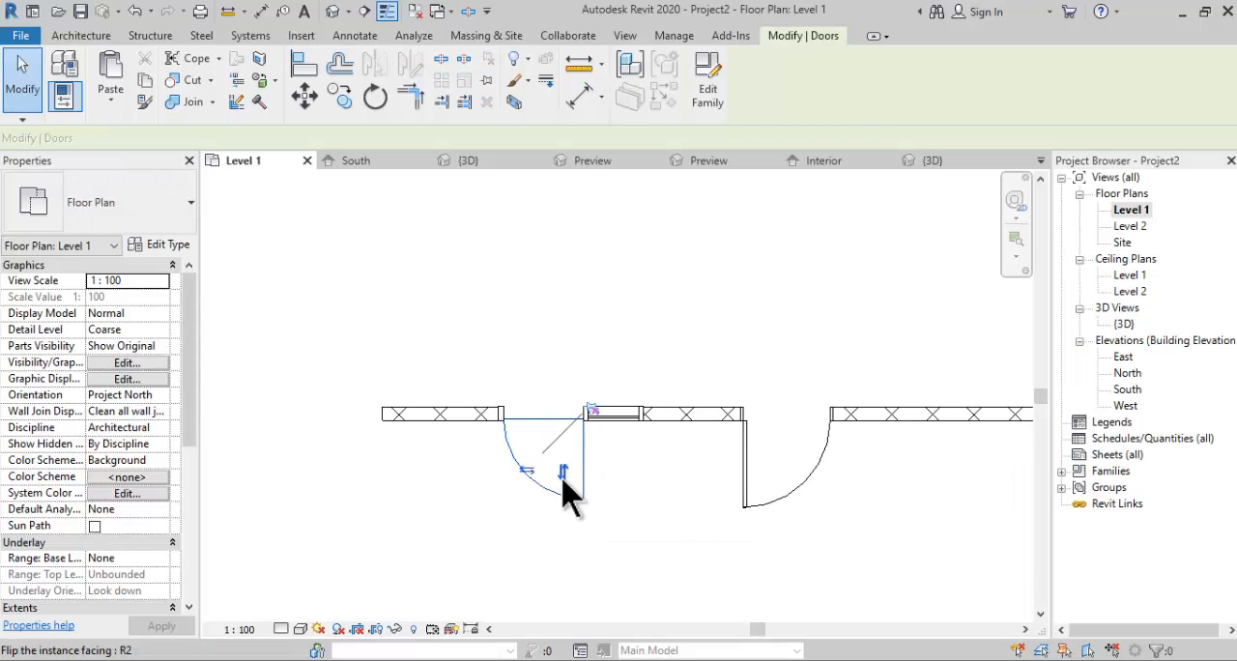
left_click(528, 472)
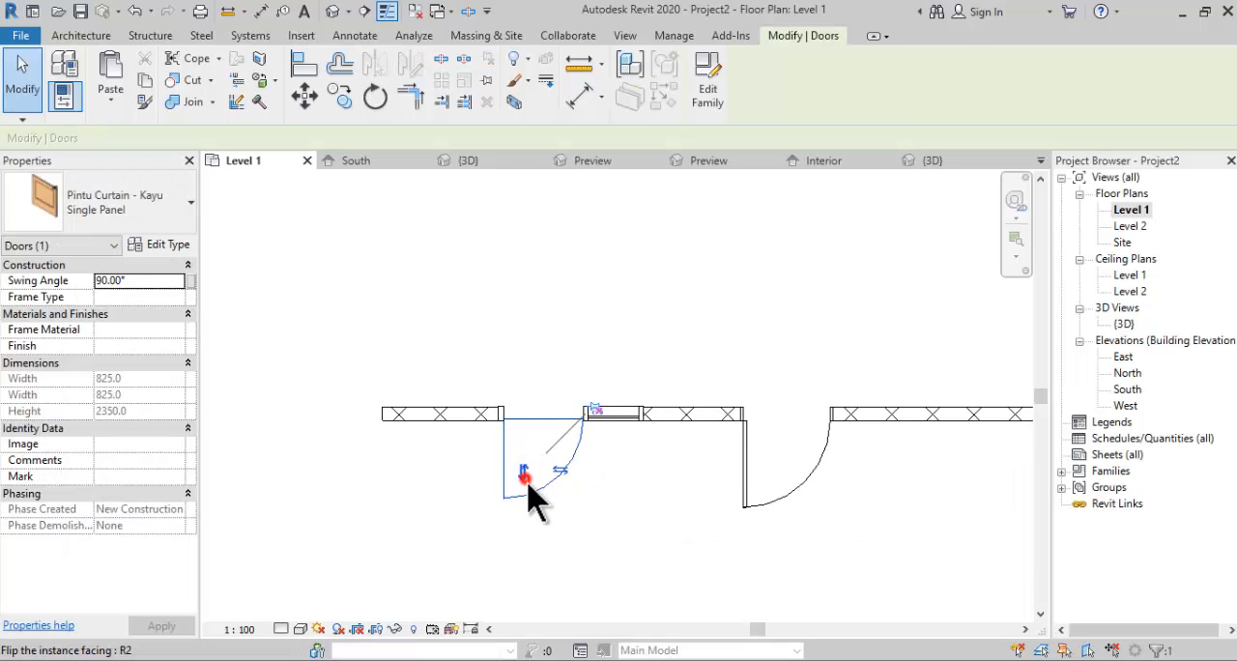
left_click(593, 499)
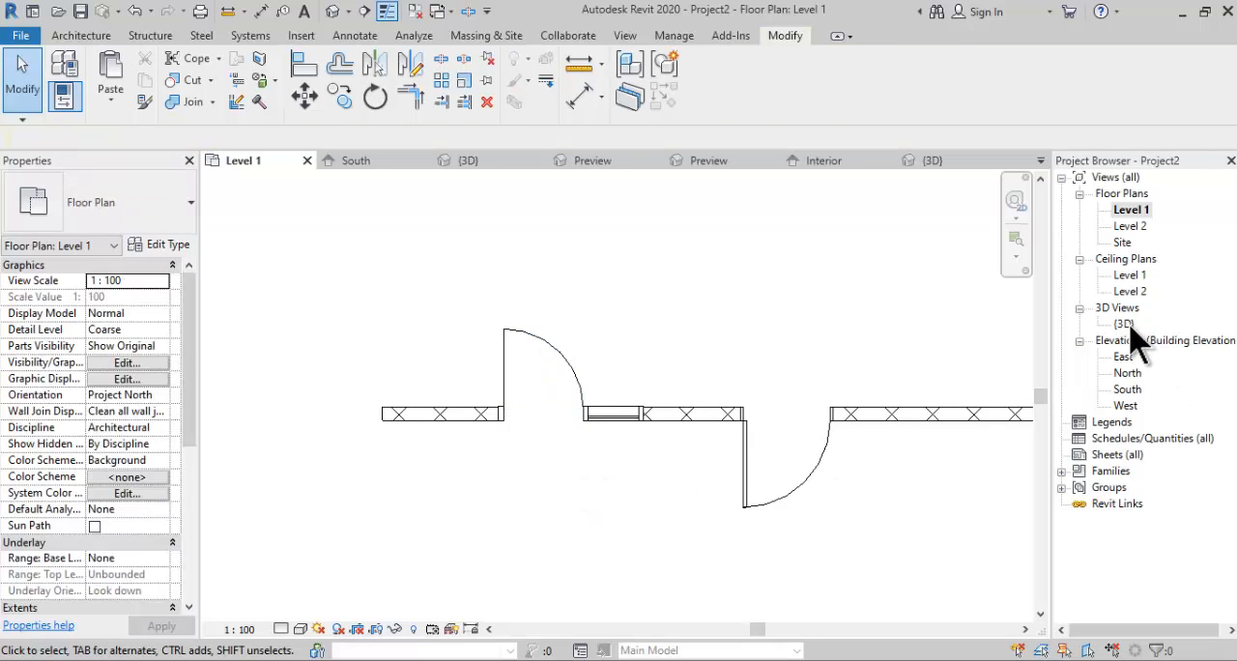
double_click(1124, 324)
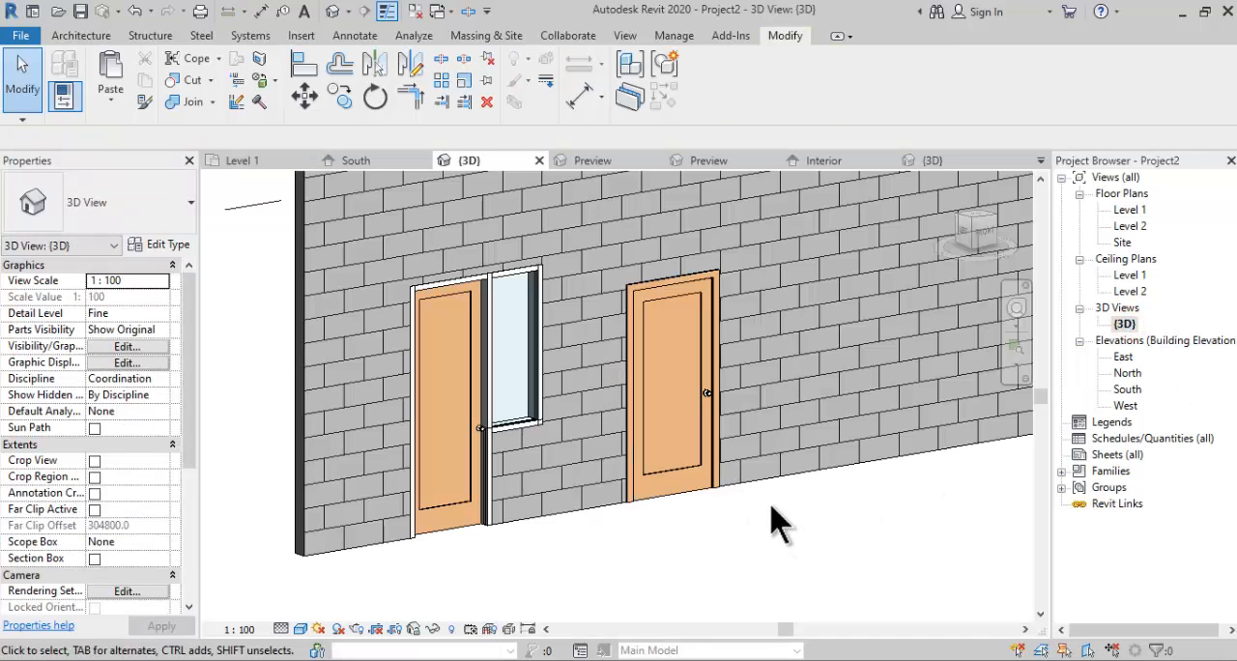
mouse_move(787, 529)
middle_mouse_down("shift")
mouse_move(806, 533)
mouse_move(741, 571)
mouse_move(773, 527)
middle_mouse_up("shift")
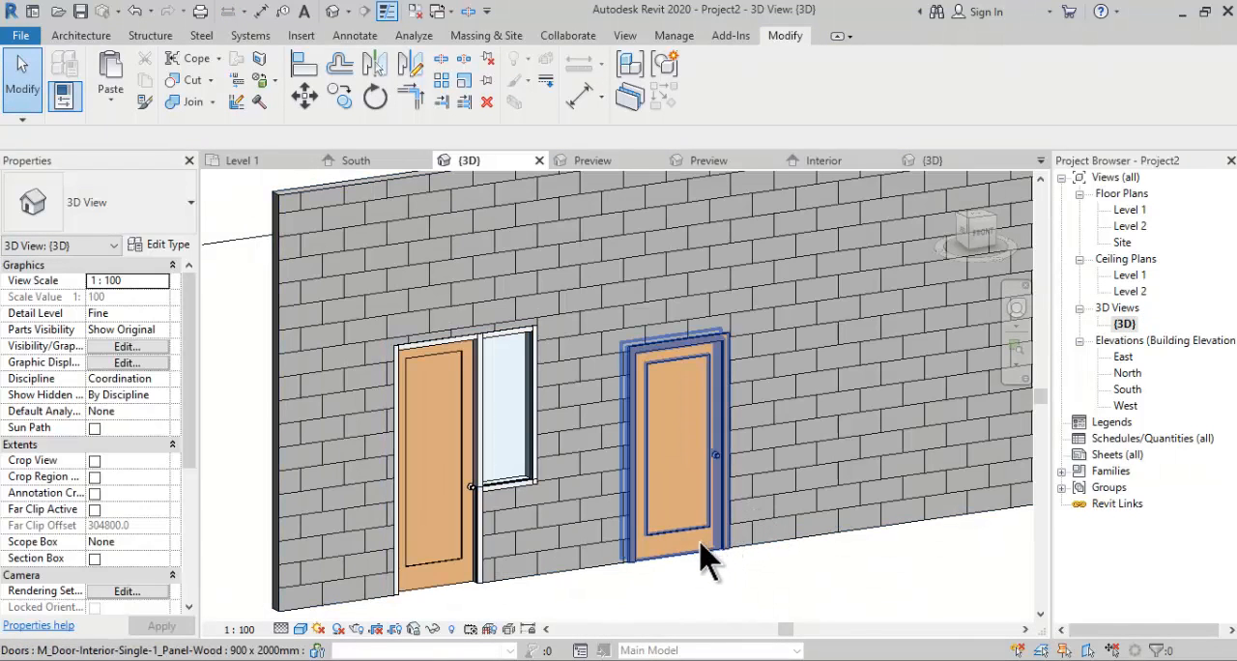
- In the South elevation, tag the curtain wall door by category without a leader and set its tag value to PJ-1
double_click(1128, 390)
scroll(696, 492, "up", 2)
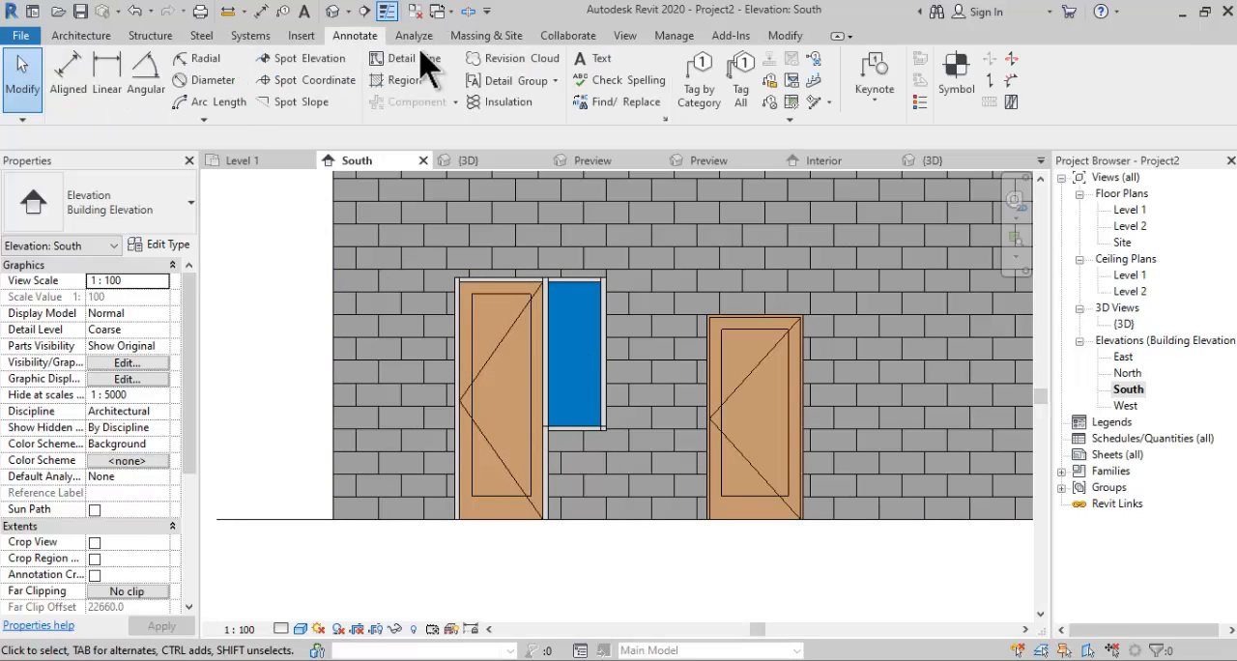
left_click(698, 84)
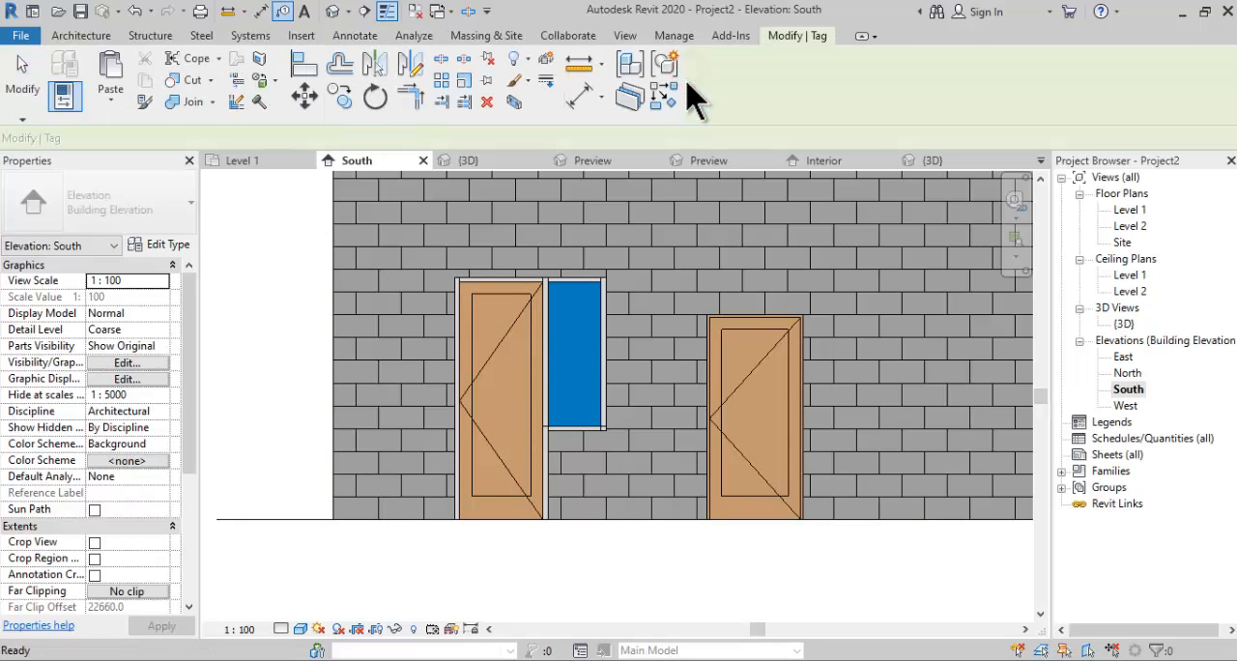
left_click(473, 425)
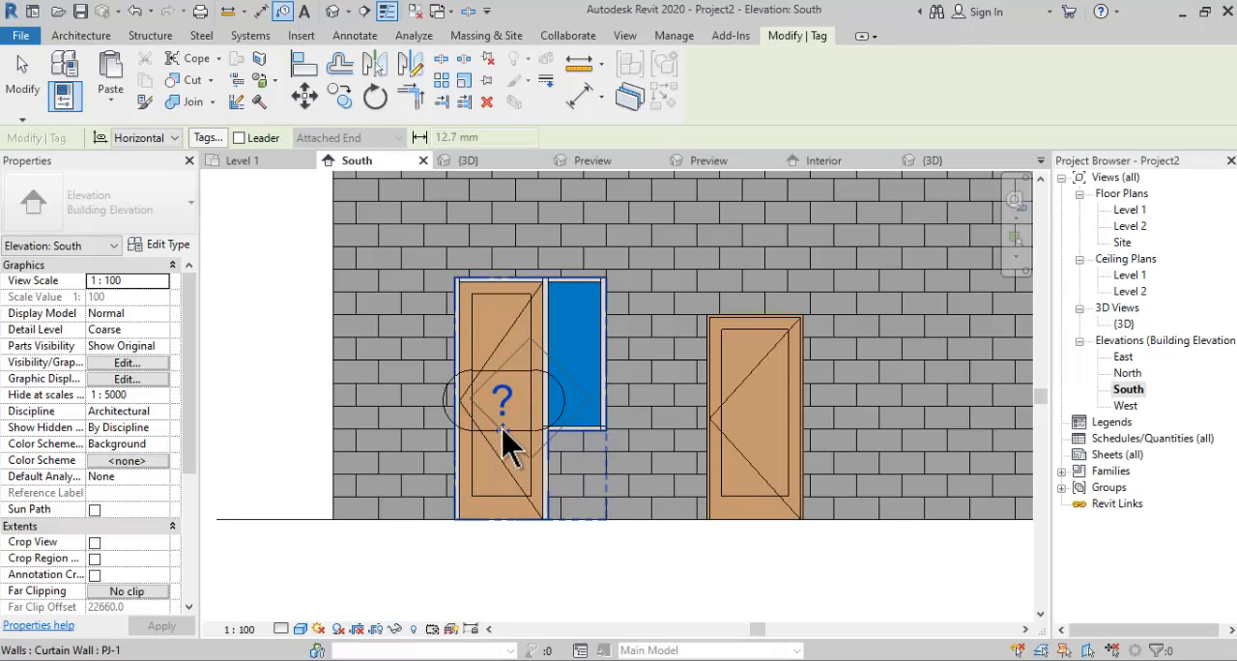
left_click(506, 402)
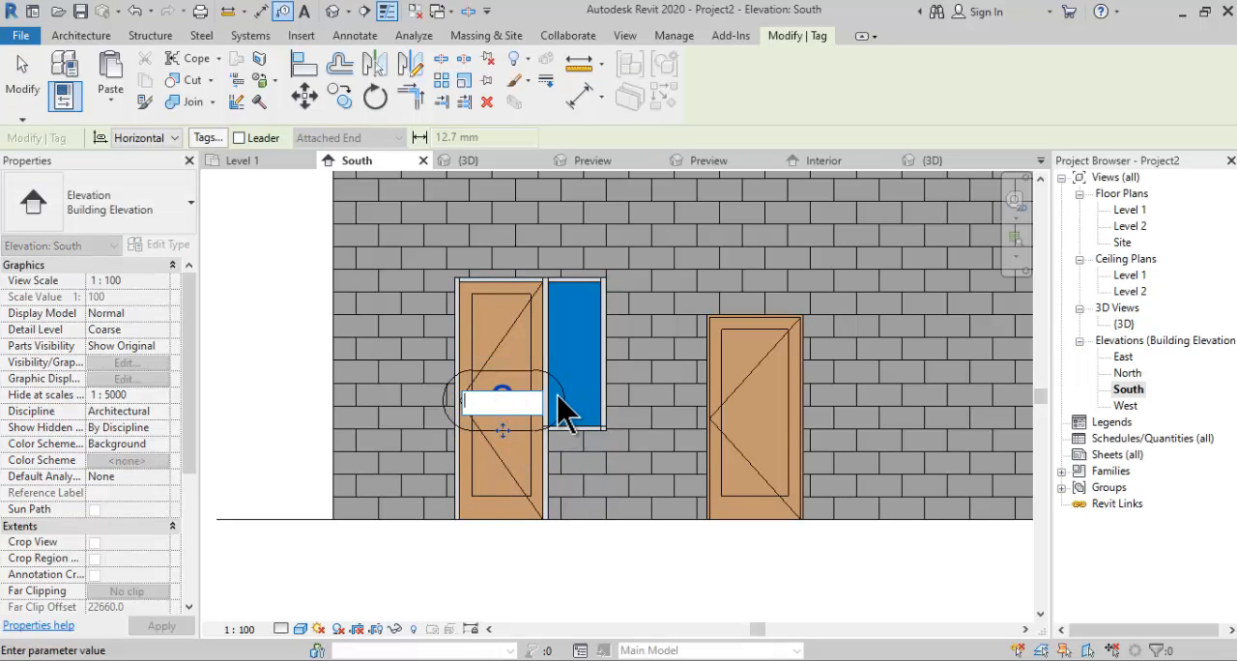
type("PJ-1")
left_click(274, 289)
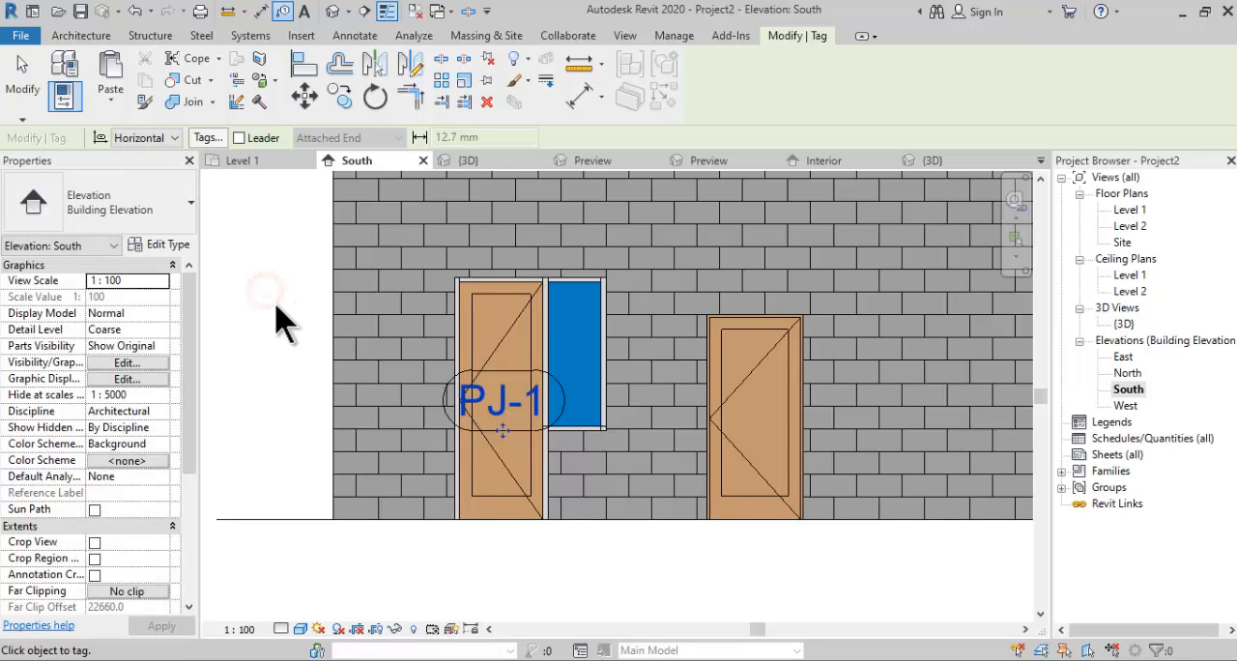
left_click(22, 77)
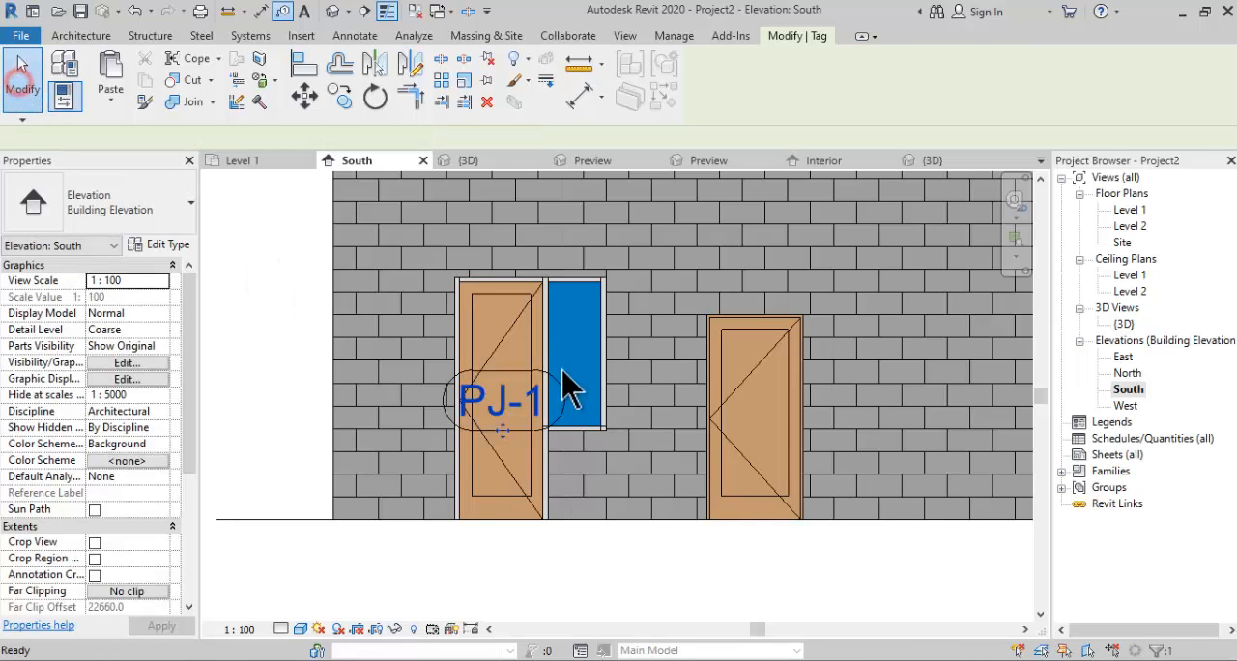
left_click(558, 387)
left_click(420, 552)
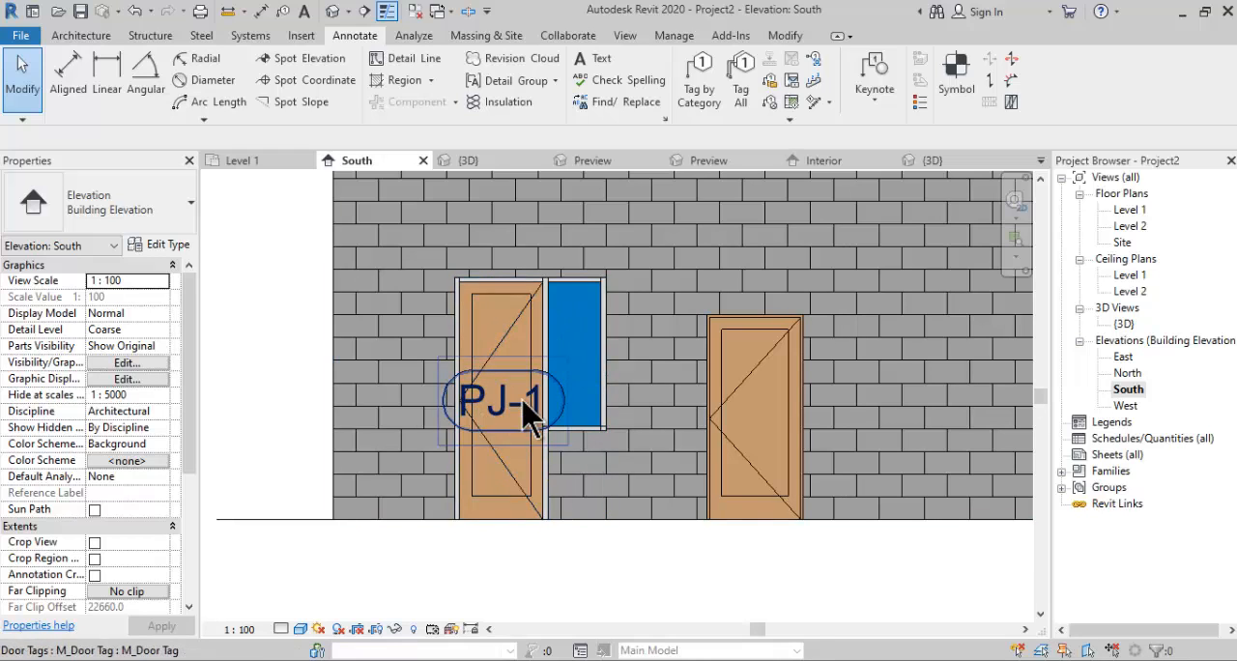
scroll(506, 430, "down", 1)
middle_click_drag(521, 467, 497, 487)
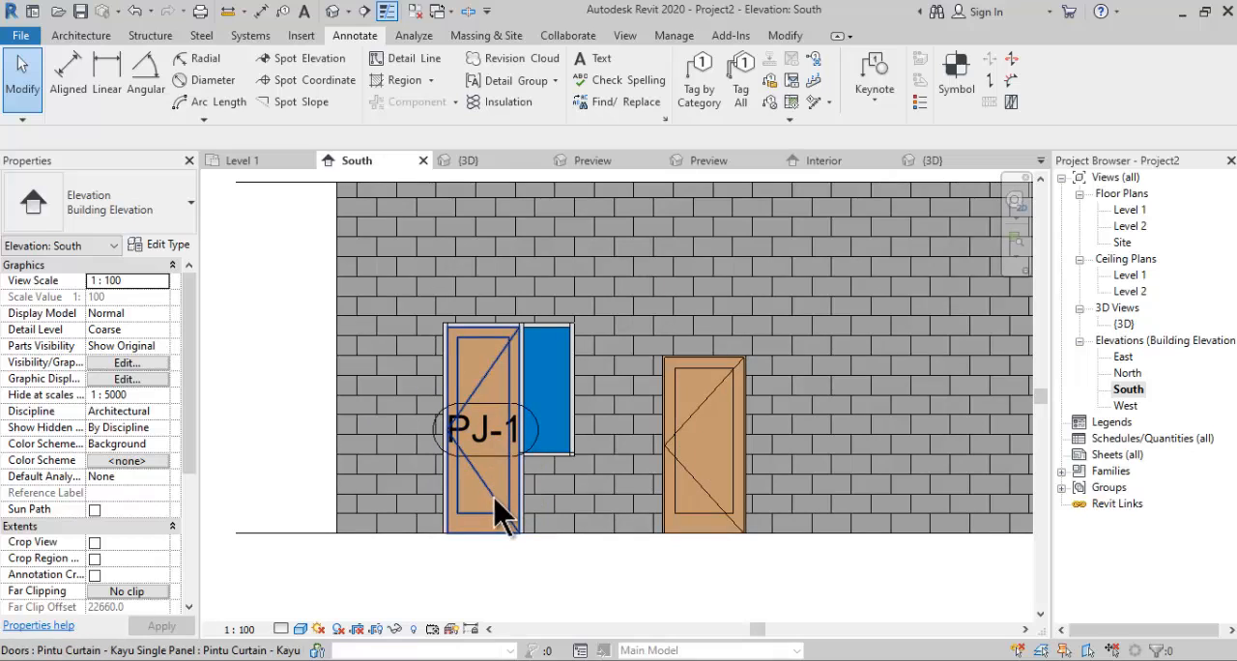
scroll(509, 495, "down", 1)
middle_click_drag(498, 495, 416, 505)
middle_click_drag(541, 505, 489, 509)
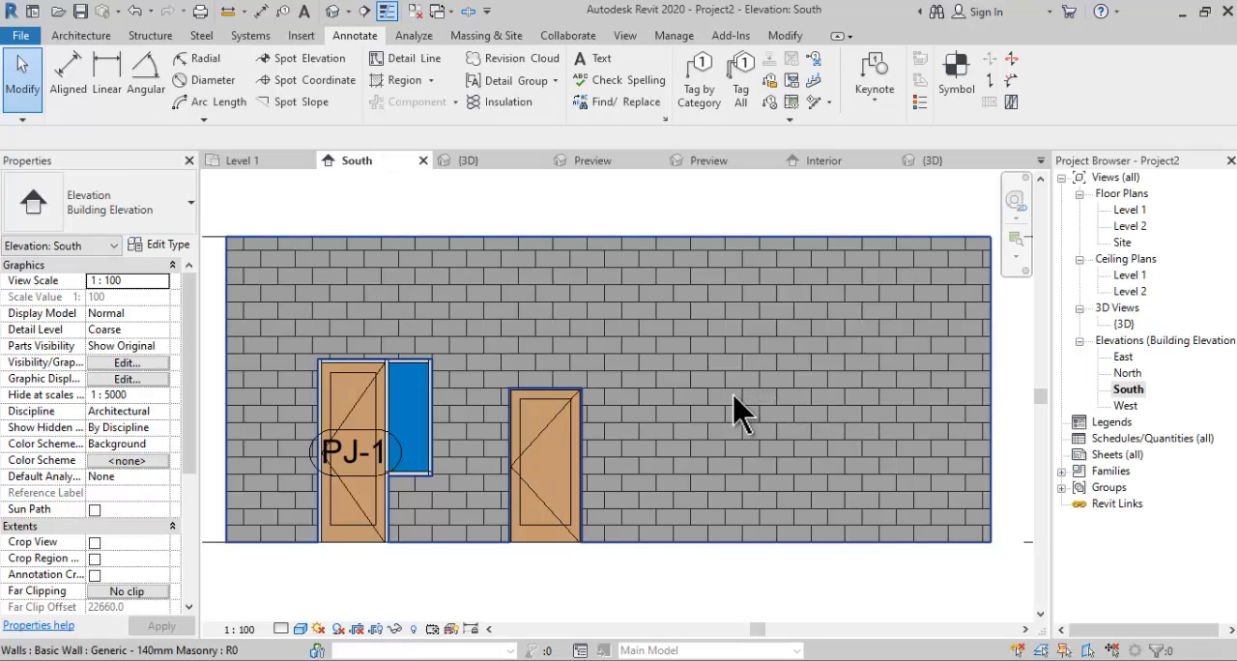
- In the Level 1 plan, flip the facing of the standalone wooden door and move it along the wall to about 1450 mm from PJ-1
double_click(1129, 209)
left_click(556, 478)
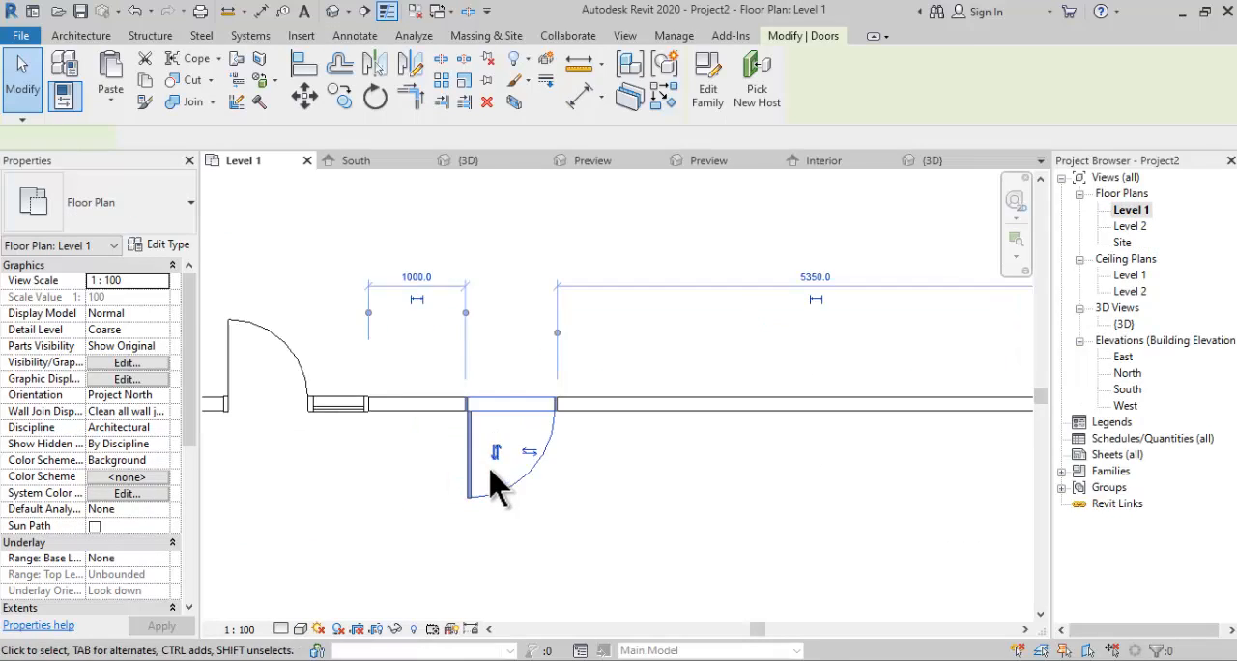
left_click(491, 454)
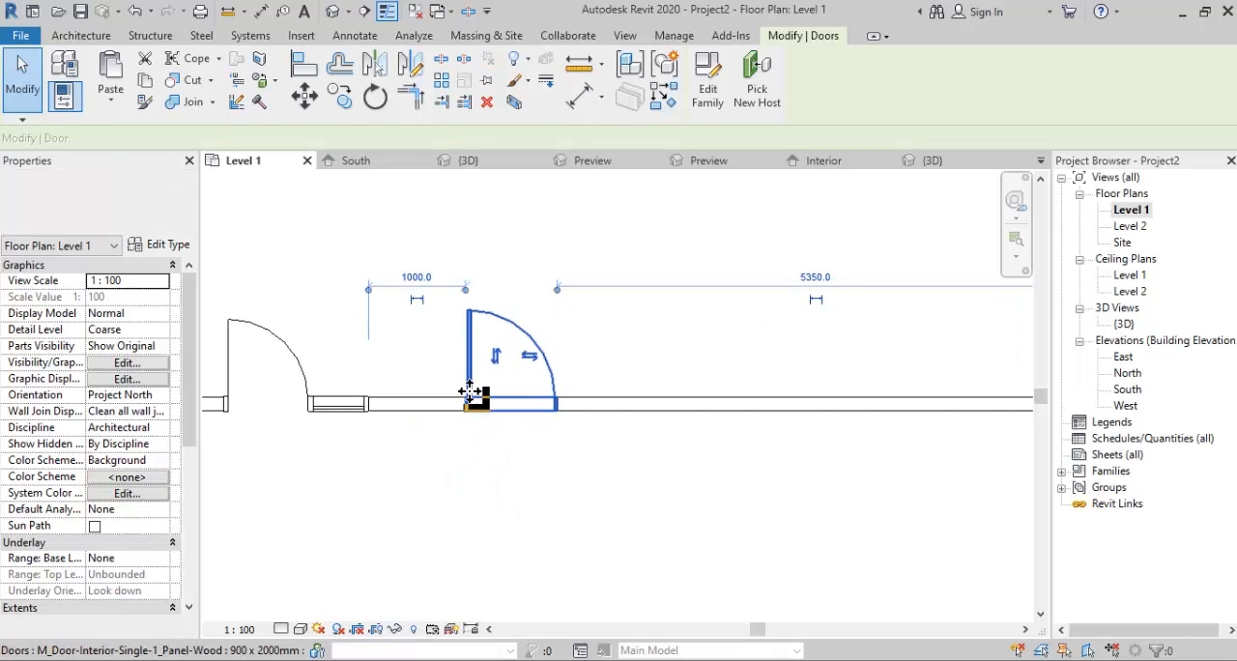
left_click_drag(475, 398, 532, 411)
middle_click_drag(526, 447, 398, 465)
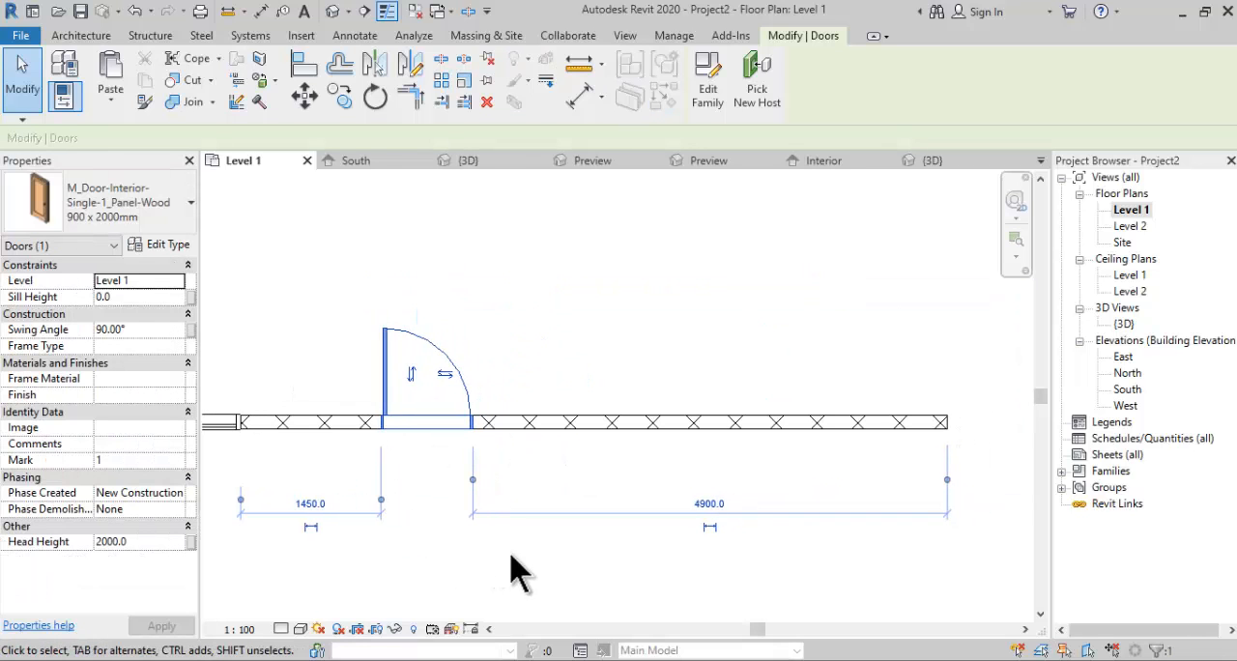
left_click(514, 553)
- Start a new wall with the Storefront curtain wall type and duplicate that type as J-1
left_click(92, 39)
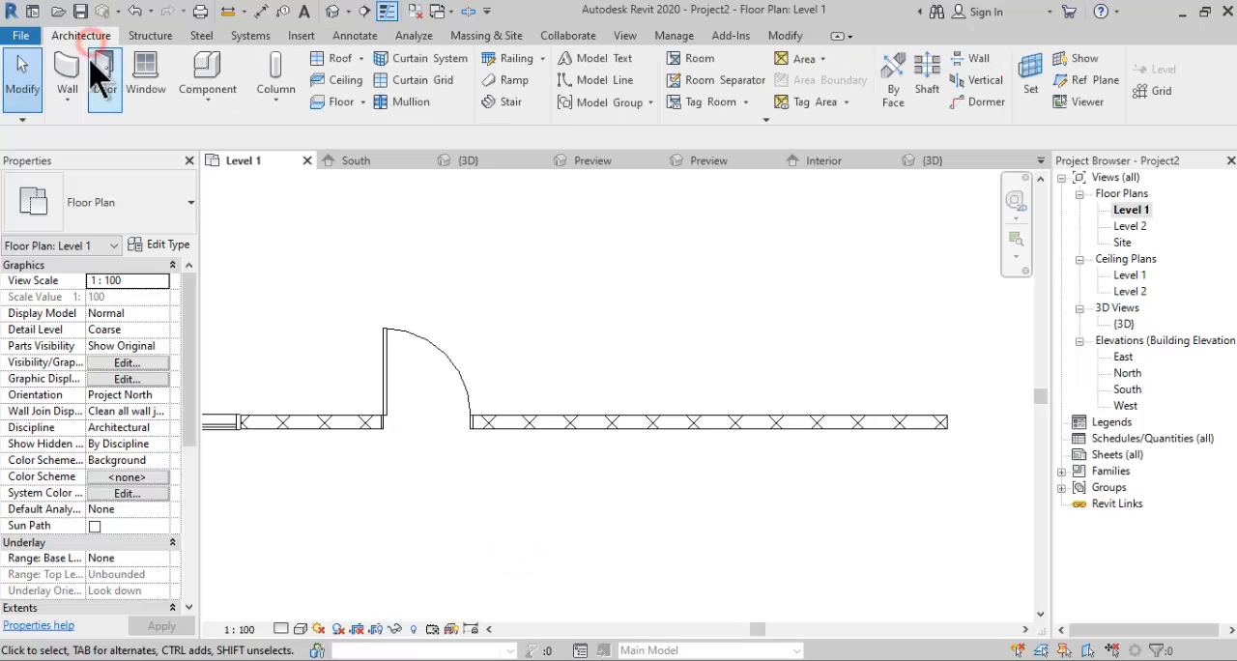
left_click(72, 70)
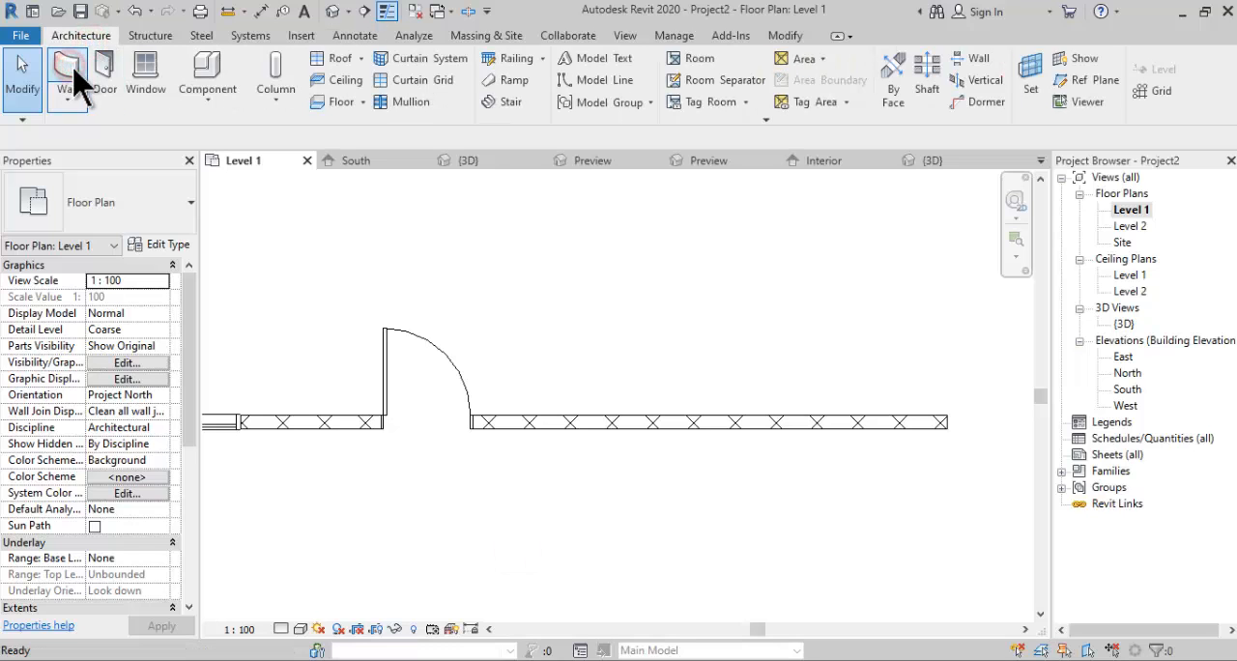
left_click(140, 218)
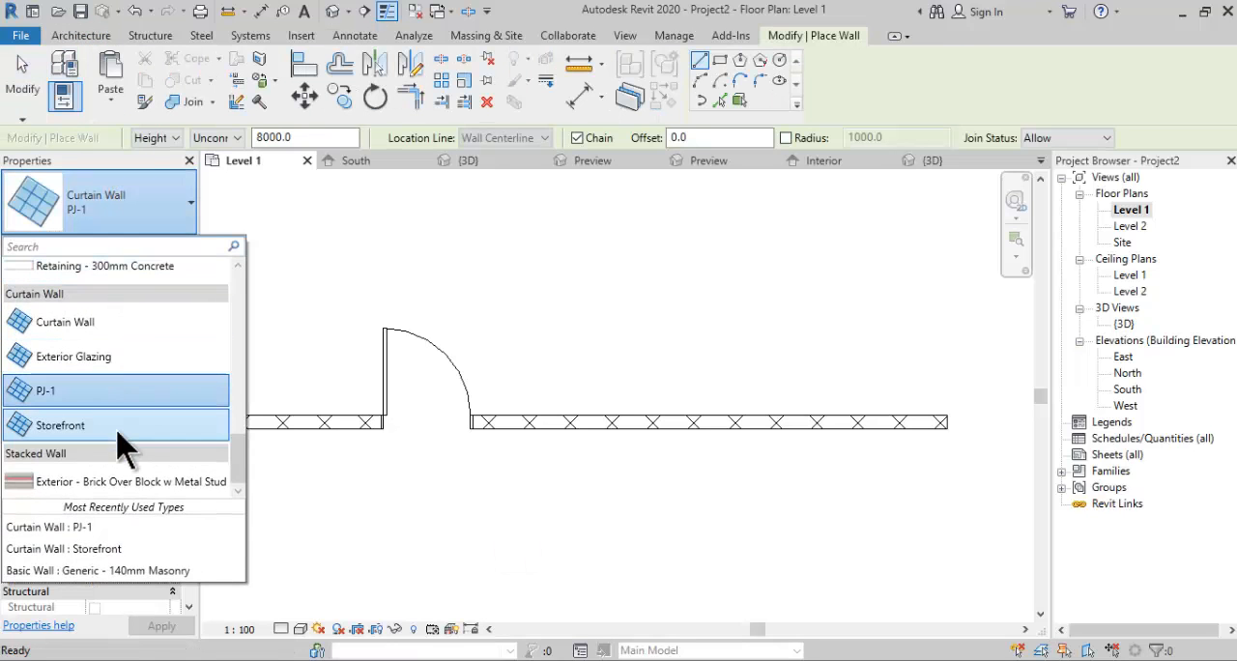
left_click(61, 433)
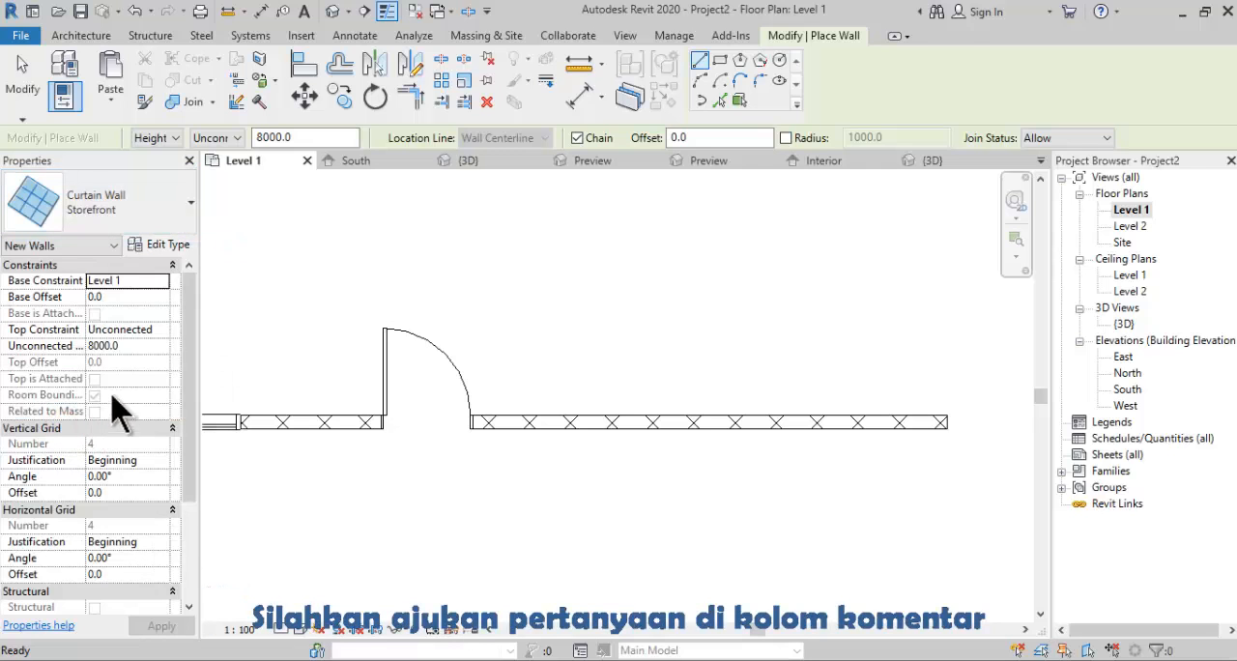
left_click(168, 243)
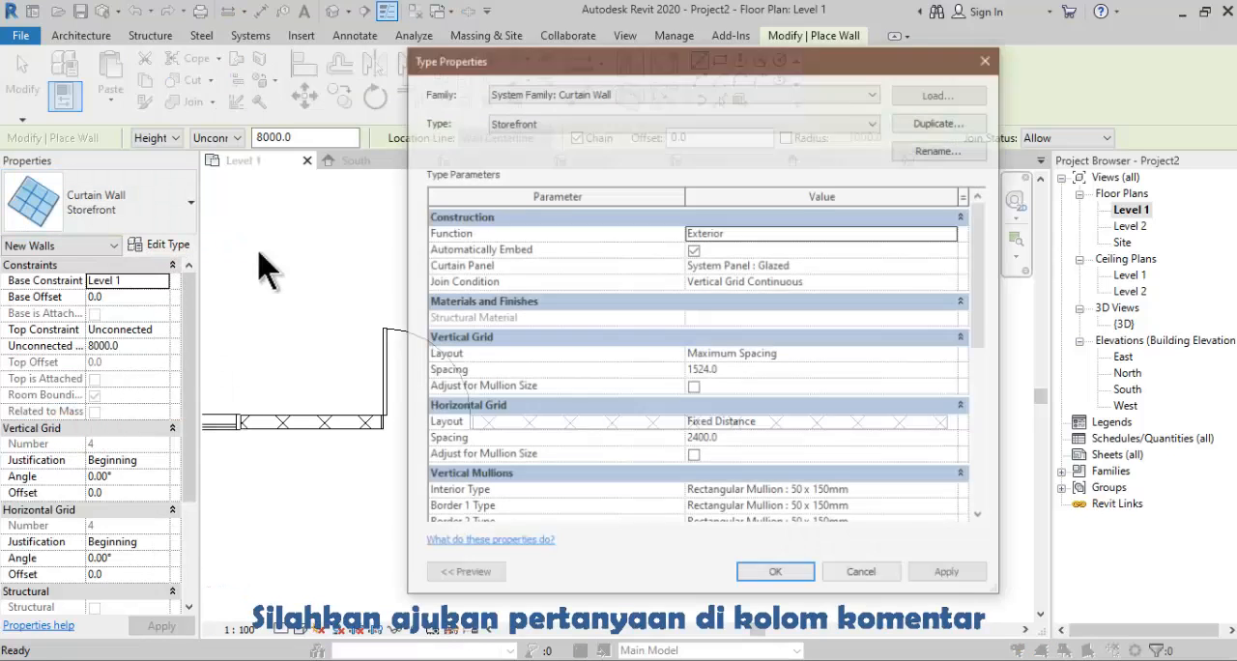
left_click(936, 121)
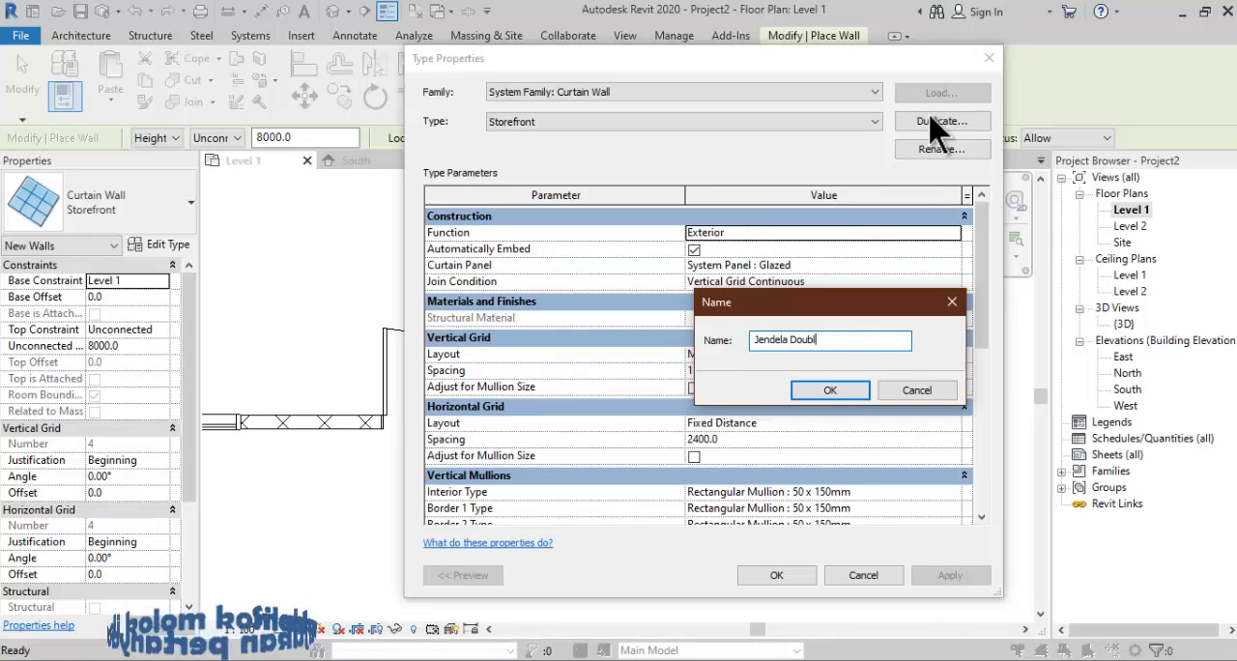
key("BackSpace")
key("BackSpace")
key("BackSpace")
key("BackSpace")
key("BackSpace")
key("BackSpace")
key("BackSpace")
key("BackSpace")
key("BackSpace")
key("BackSpace")
key("BackSpace")
key("BackSpace")
key("BackSpace")
key("BackSpace")
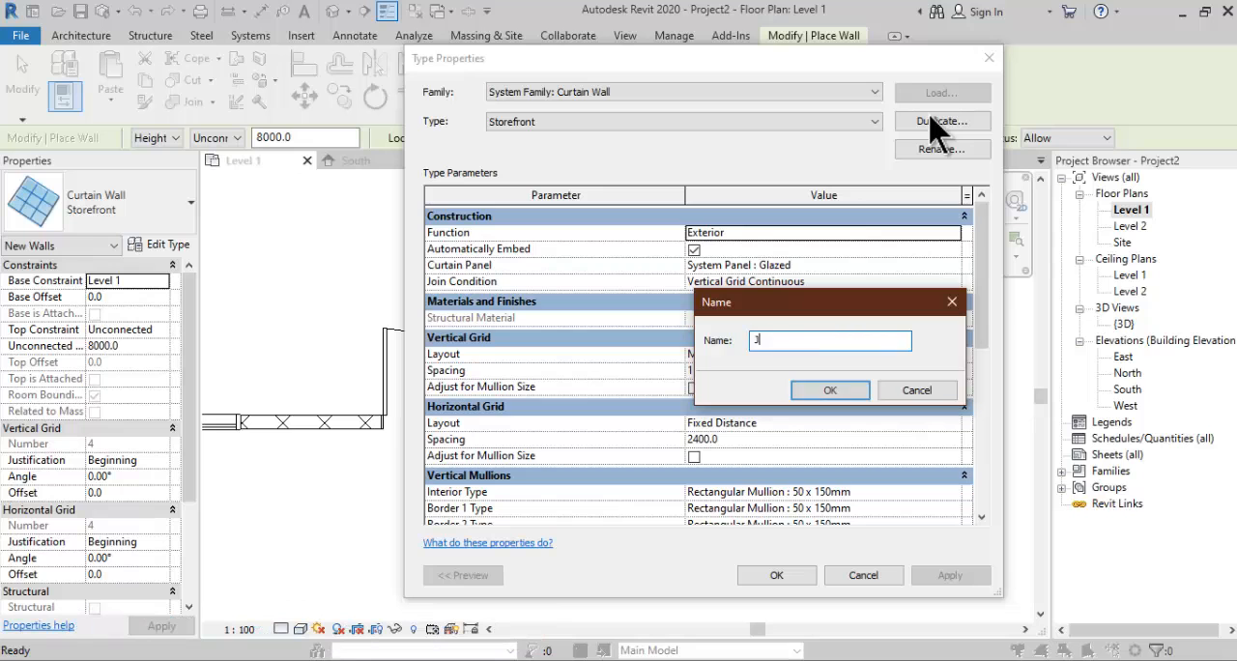
left_click(802, 392)
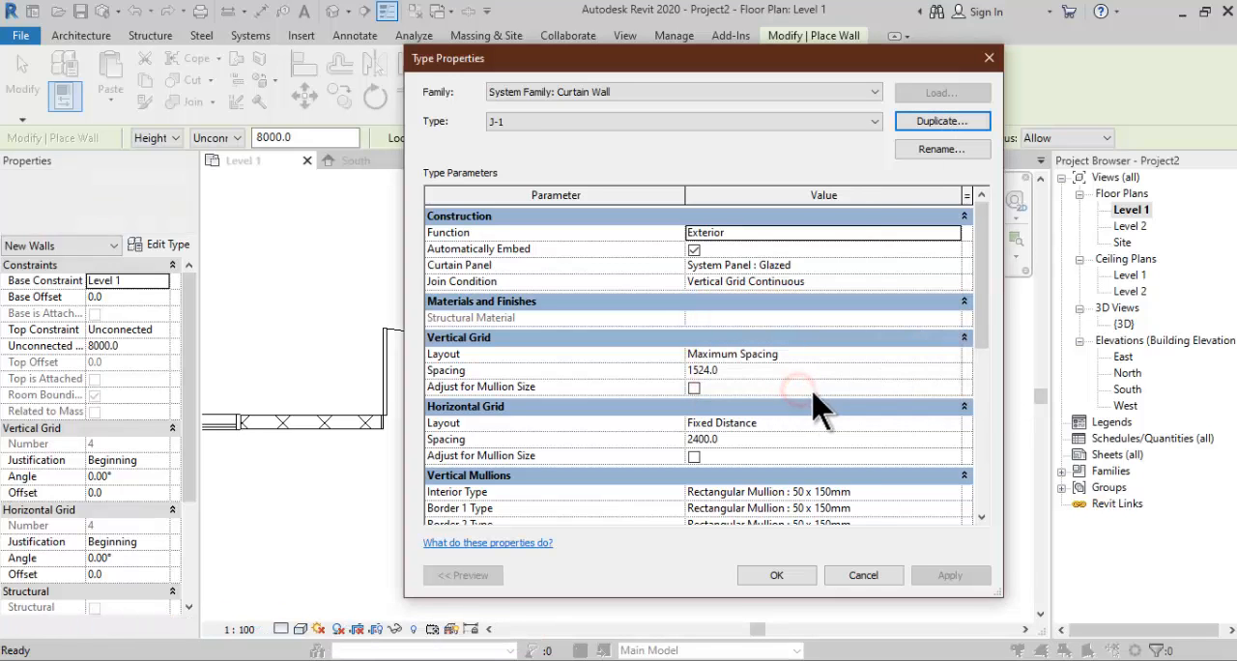
left_click(779, 574)
- Draw a 1600 mm long J-1 curtain wall along the masonry wall's centerline, on the far side of the standalone door from PJ-1
scroll(553, 421, "up", 2)
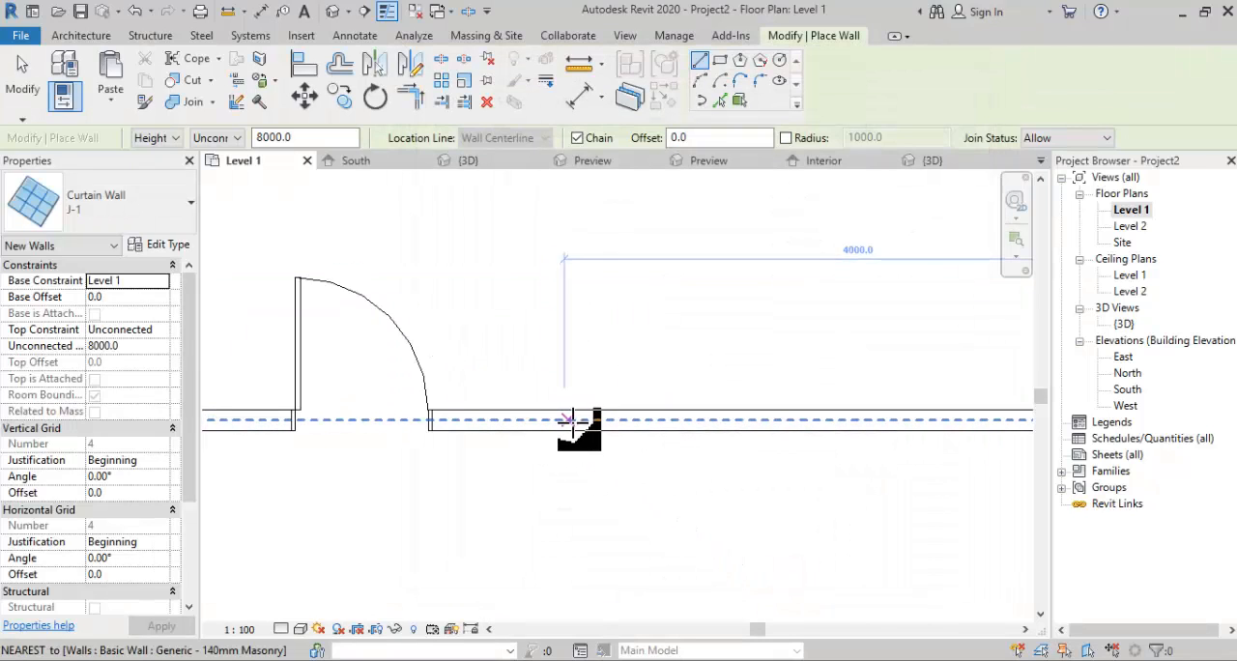
left_click(578, 421)
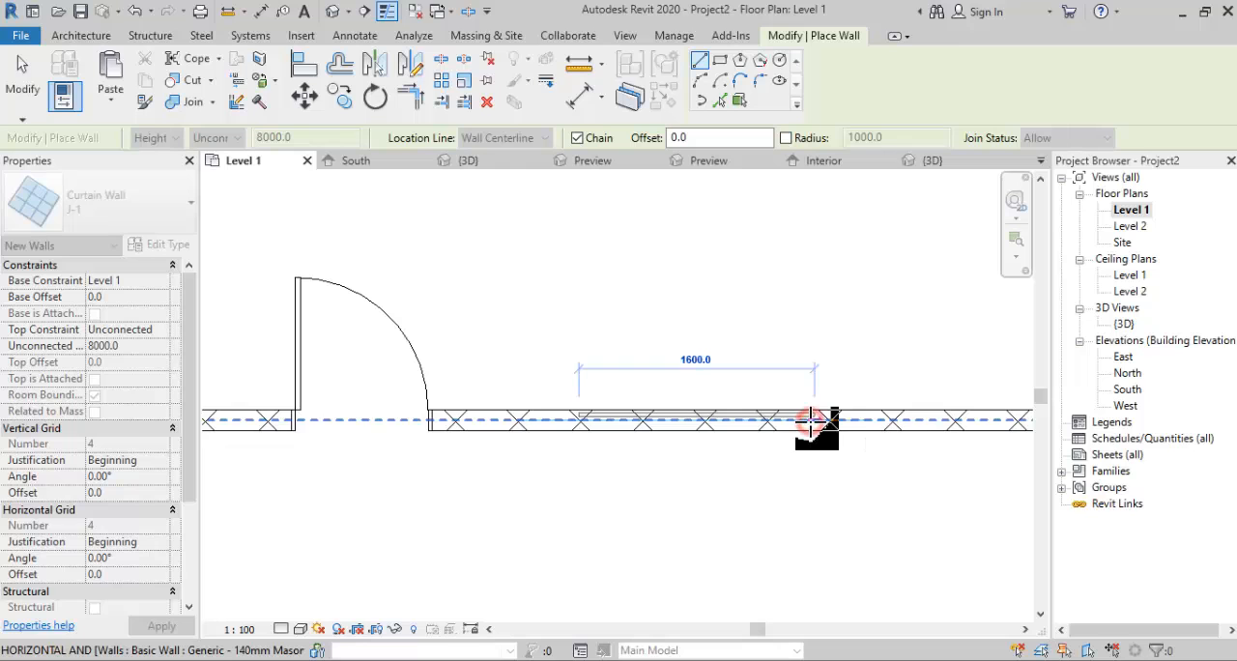
left_click(812, 421)
scroll(688, 417, "up", 2)
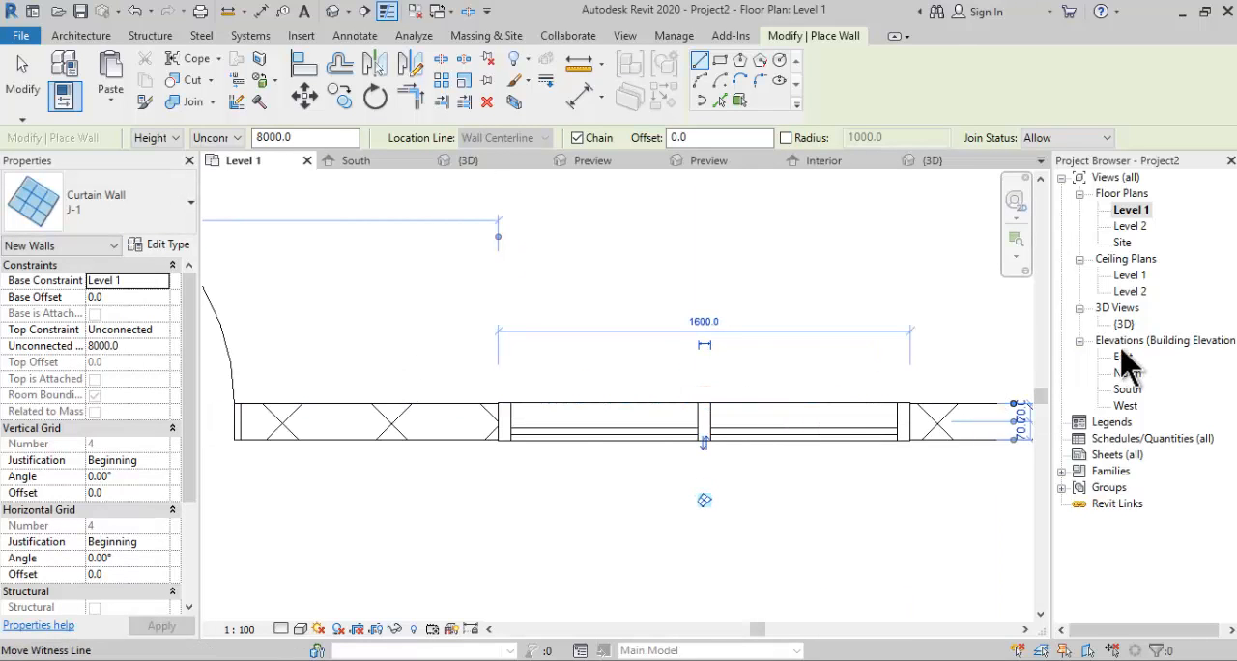
- In the South elevation, set the base offset of the J-1 curtain wall to 1200
double_click(1127, 389)
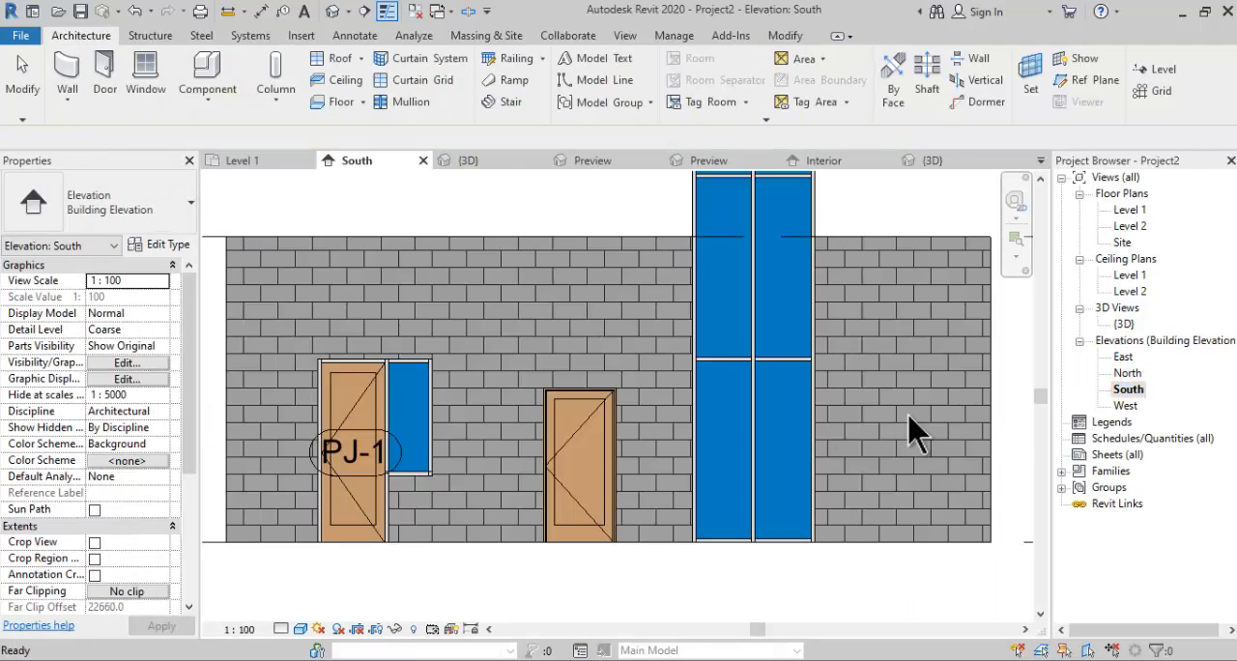
scroll(798, 470, "down", 5)
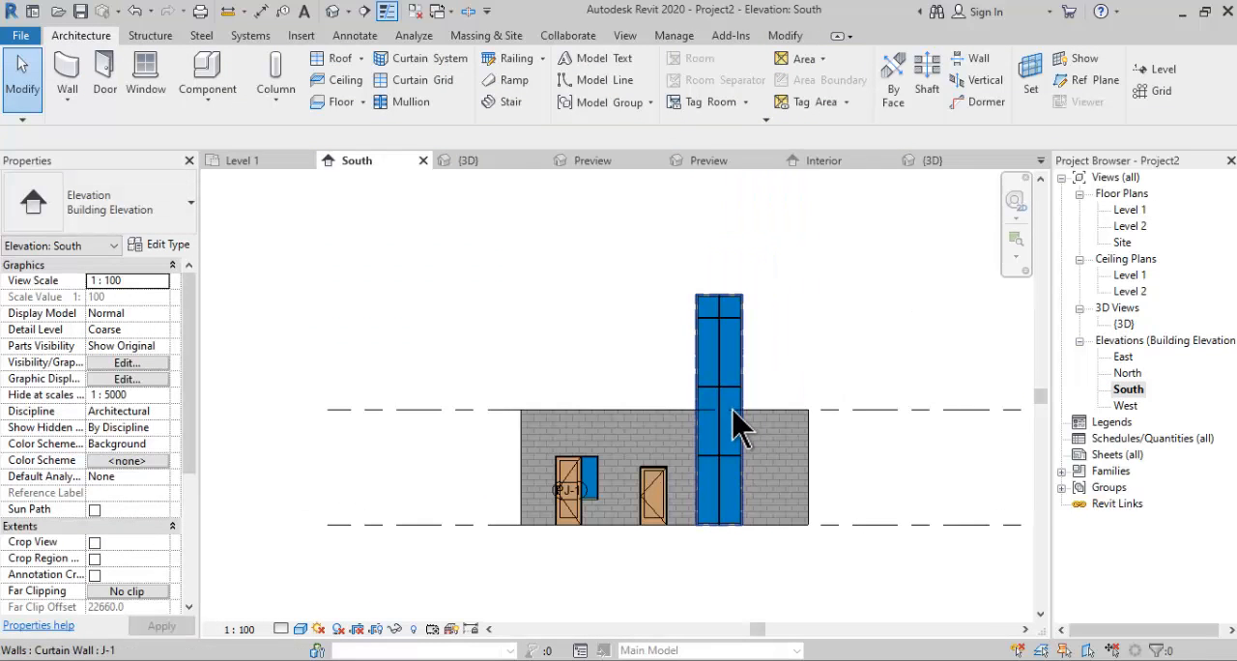
left_click(734, 430)
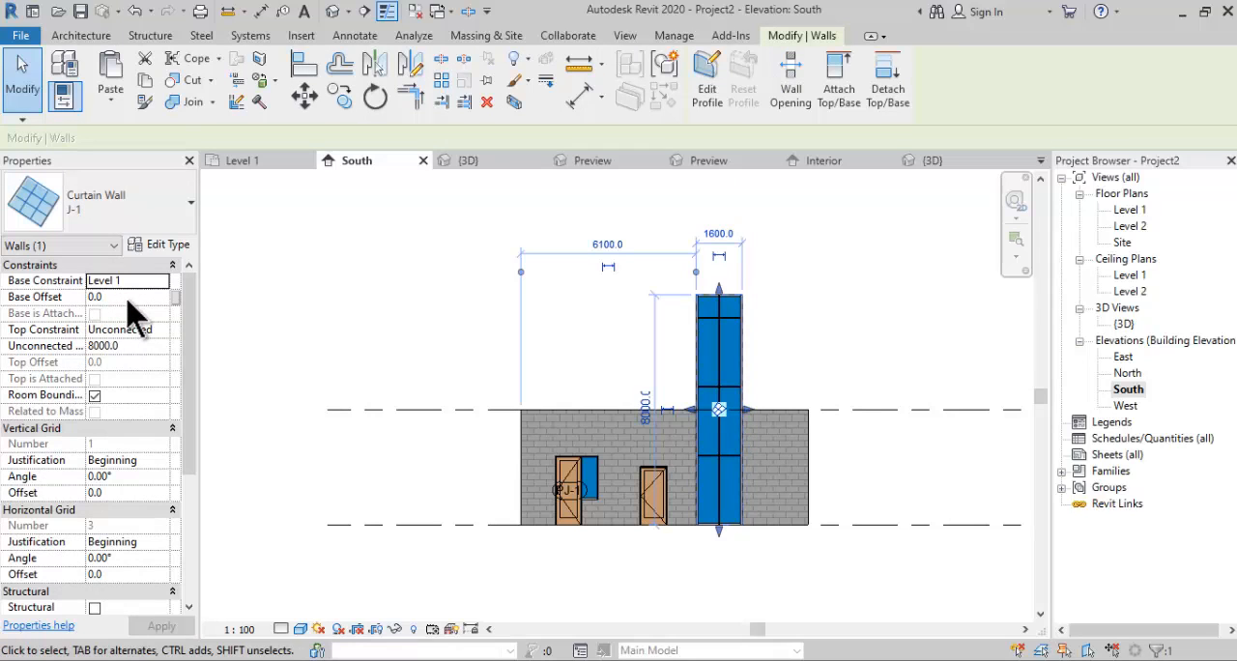
left_click(127, 298)
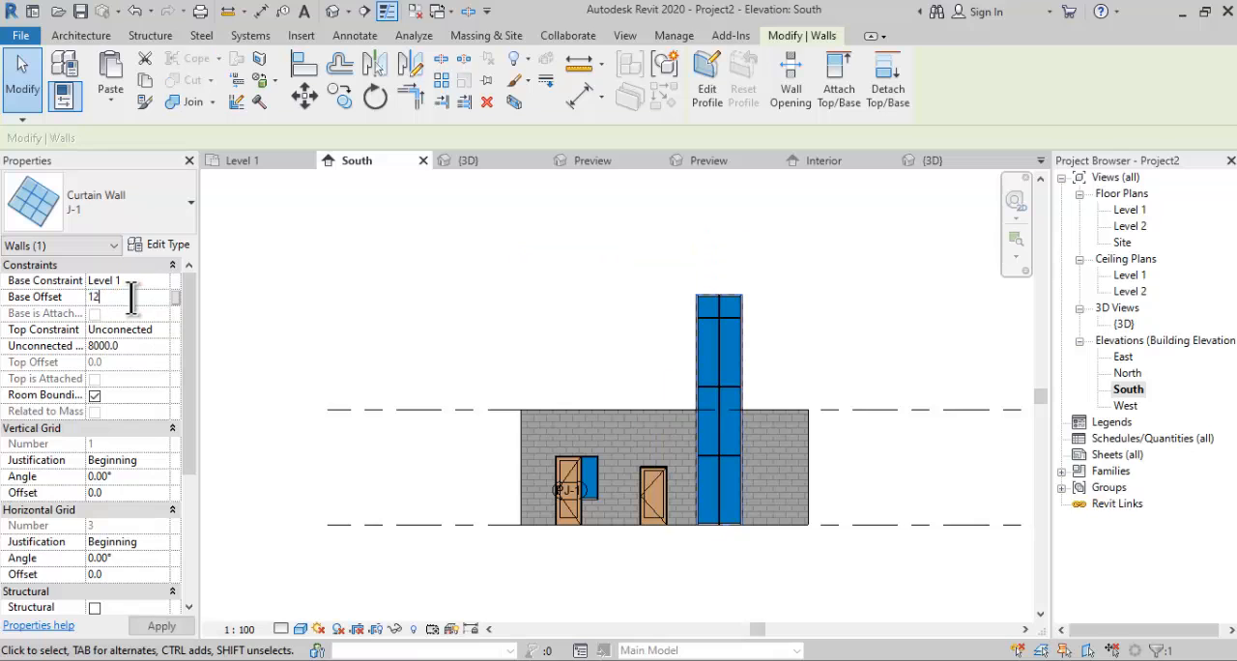
type("1200")
middle_click_drag(587, 429, 566, 416)
scroll(715, 475, "up", 1)
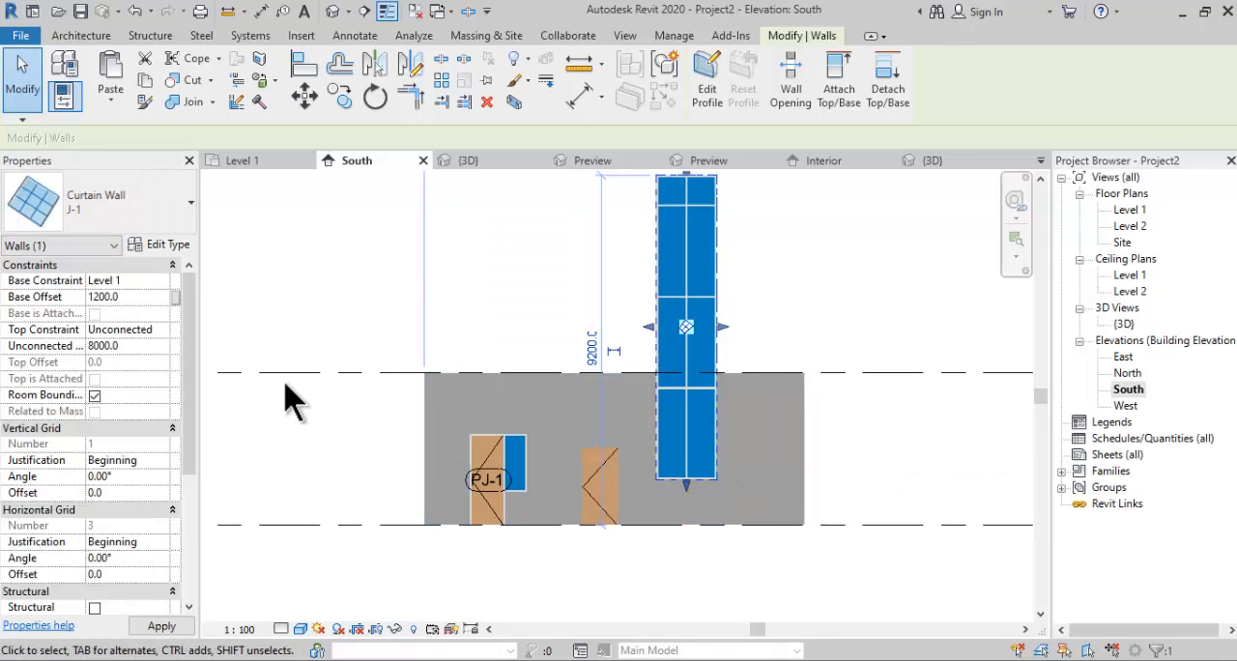
- Set the unconnected height of the J-1 curtain wall to 1200 and deselect it
left_click(140, 346)
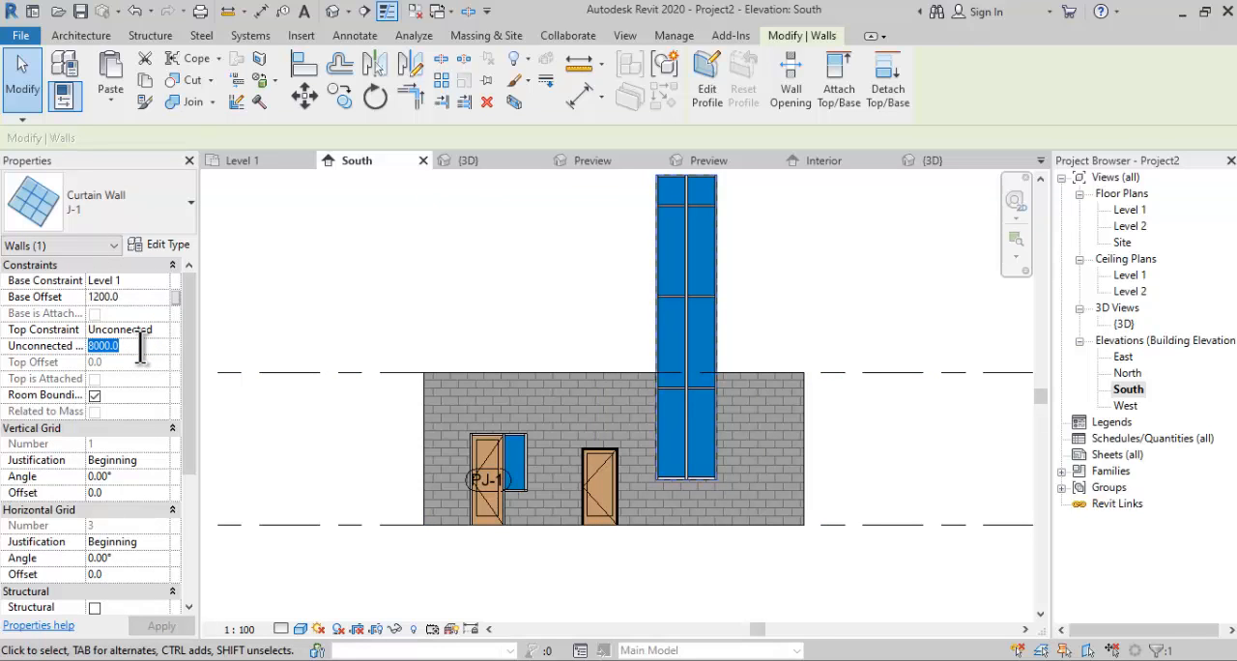
scroll(710, 483, "up", 5)
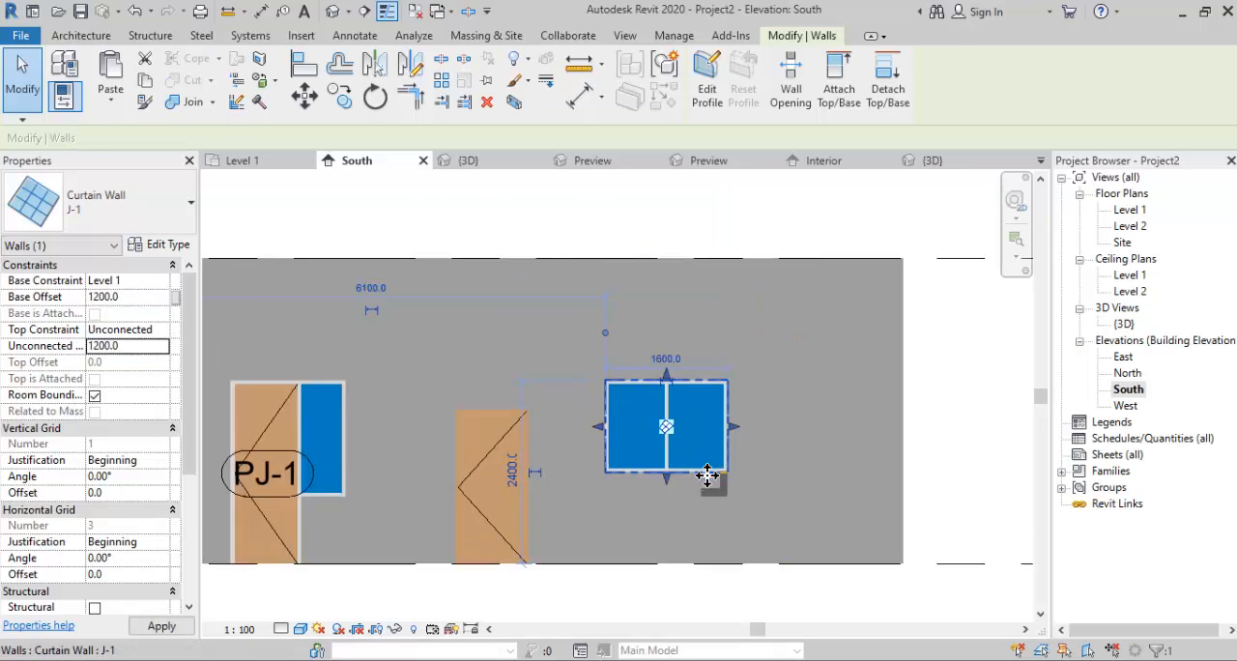
middle_click_drag(729, 498, 865, 505)
scroll(866, 506, "down", 1)
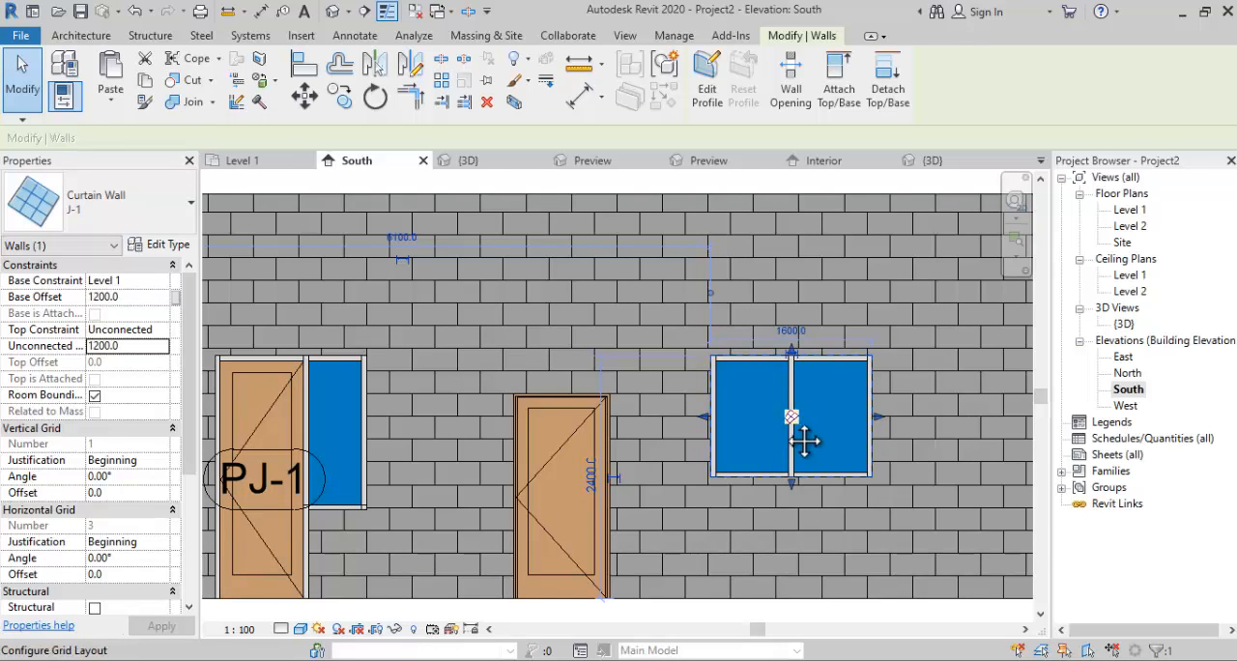
scroll(790, 412, "up", 2)
scroll(798, 418, "down", 3)
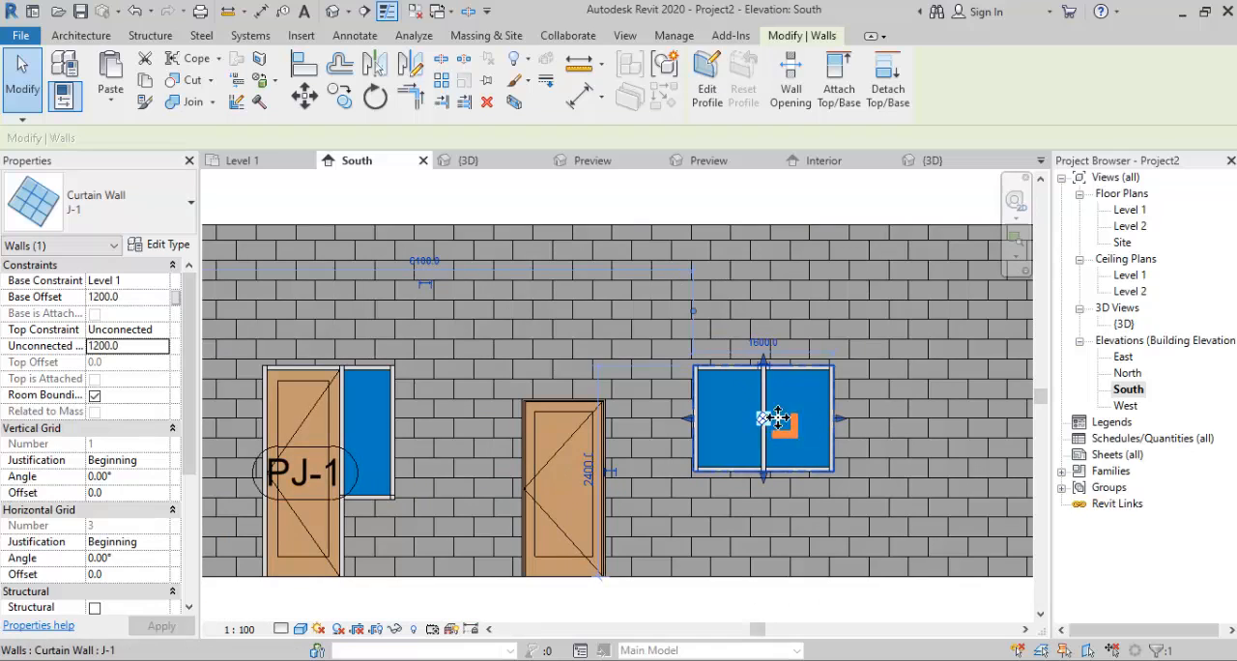
scroll(812, 409, "up", 1)
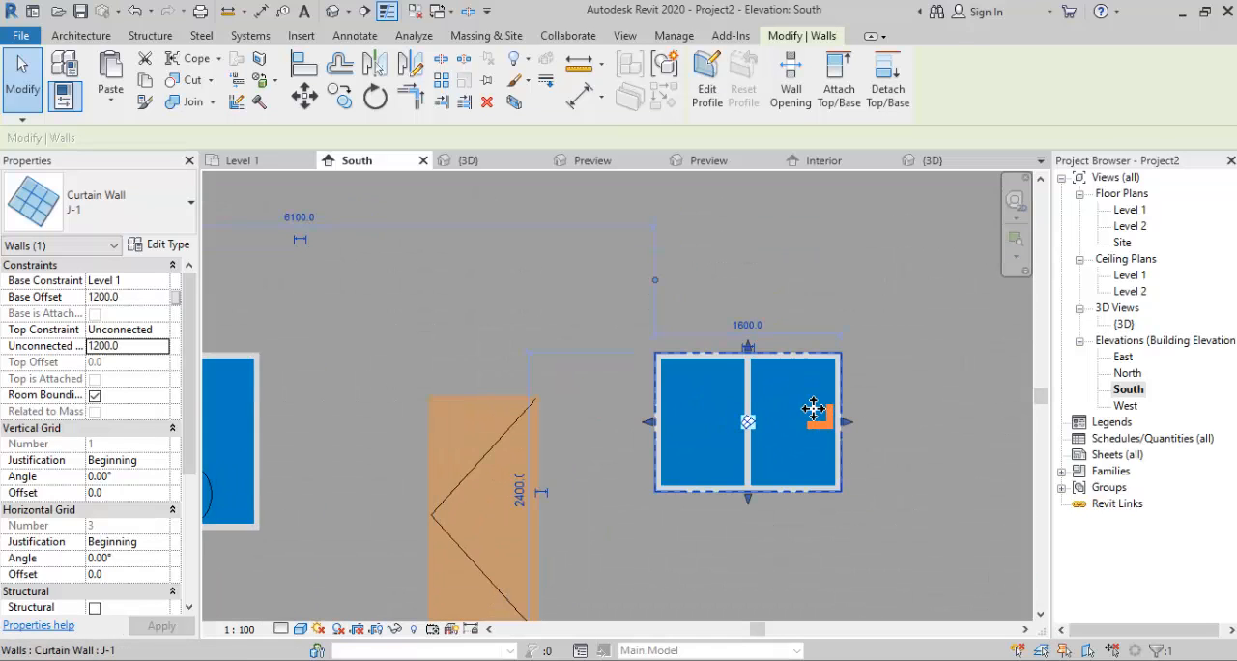
scroll(812, 411, "up", 1)
key("Escape")
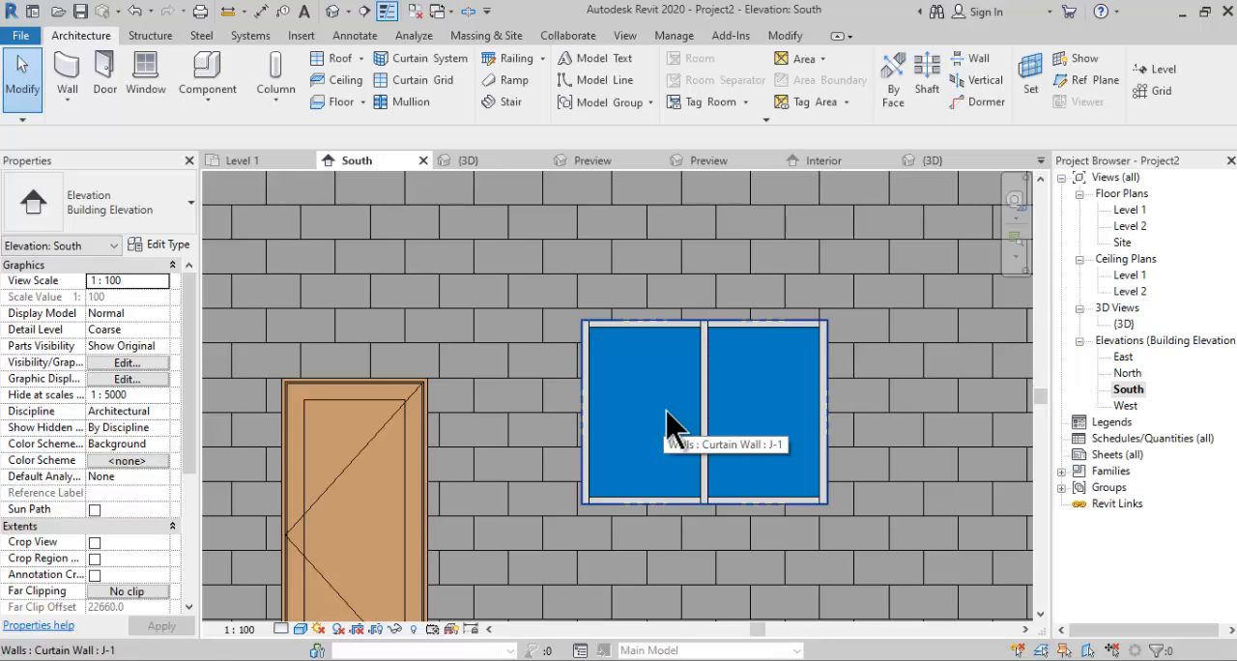
- In the 3D view, unpin the left glazed panel of the J-1 curtain wall and check which panel types are available
double_click(1124, 324)
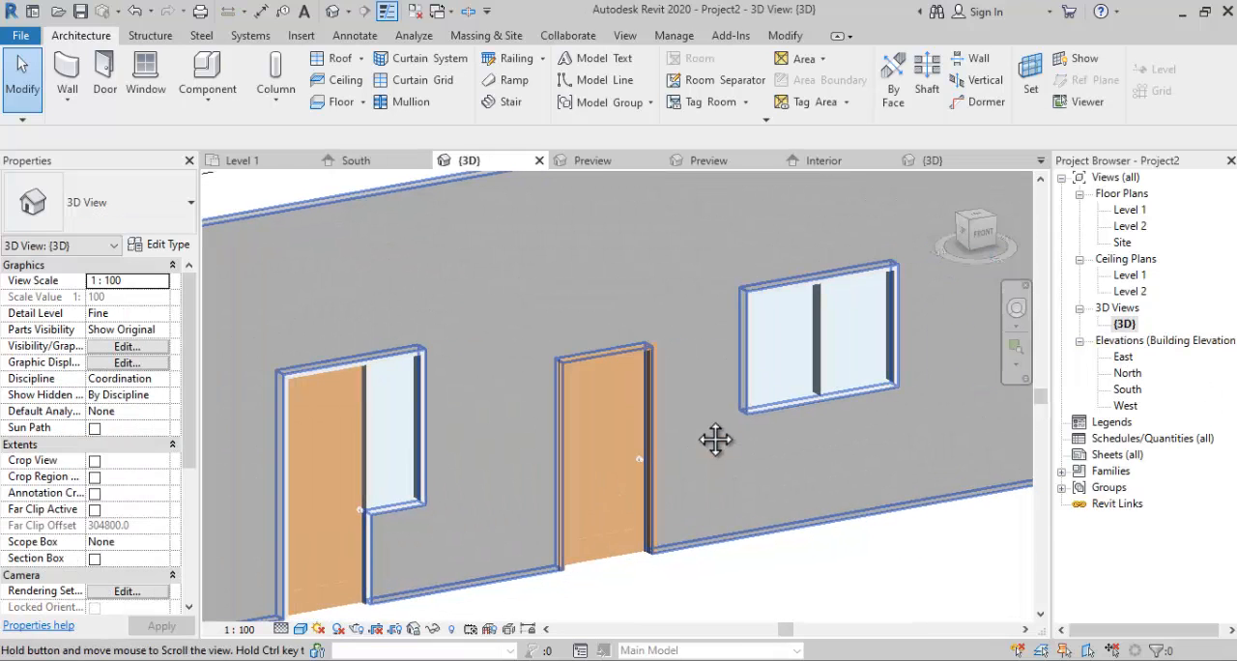
left_click(788, 372)
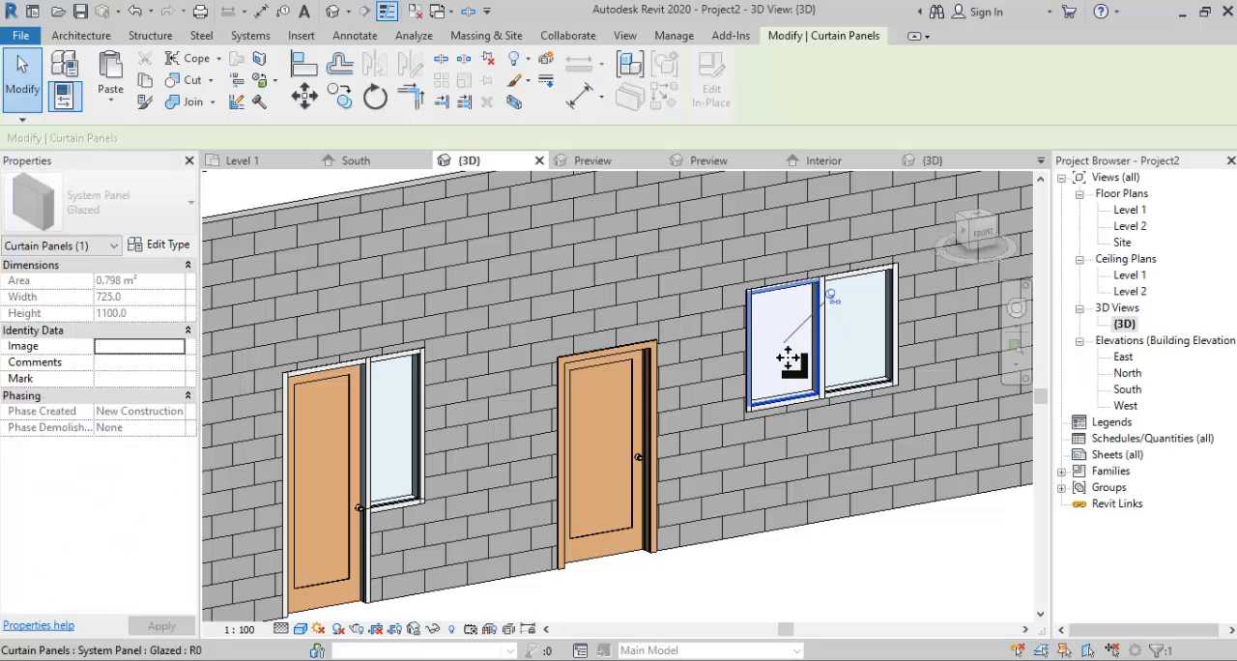
left_click(835, 314)
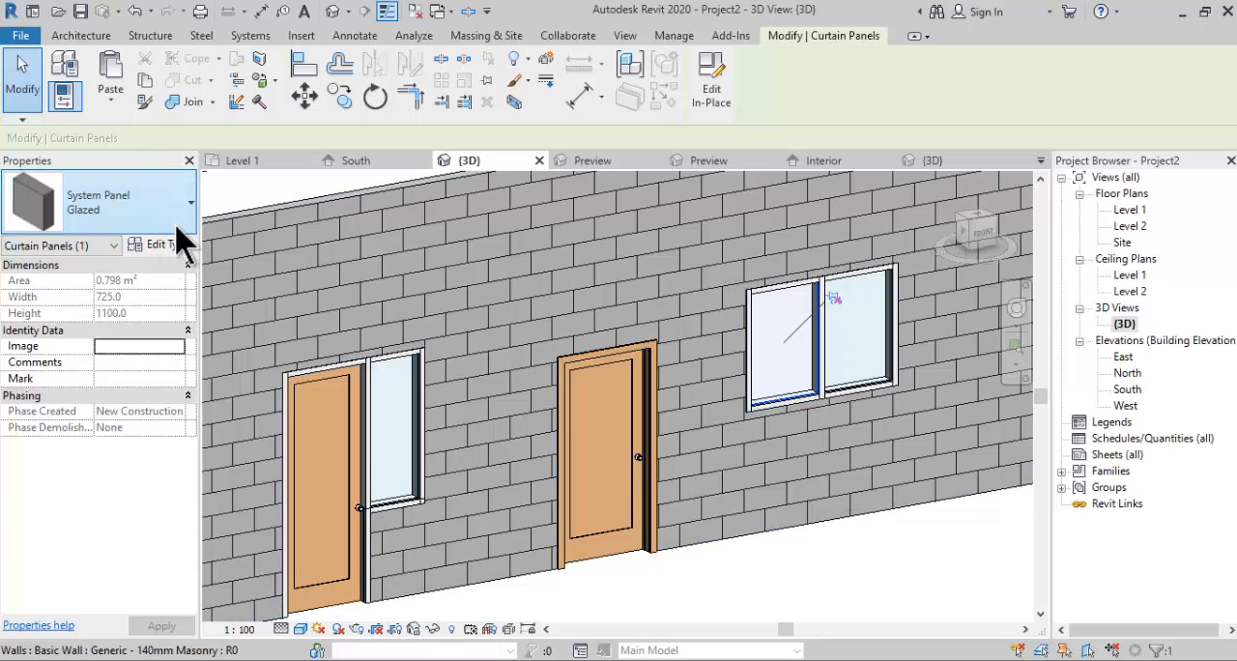
left_click(177, 225)
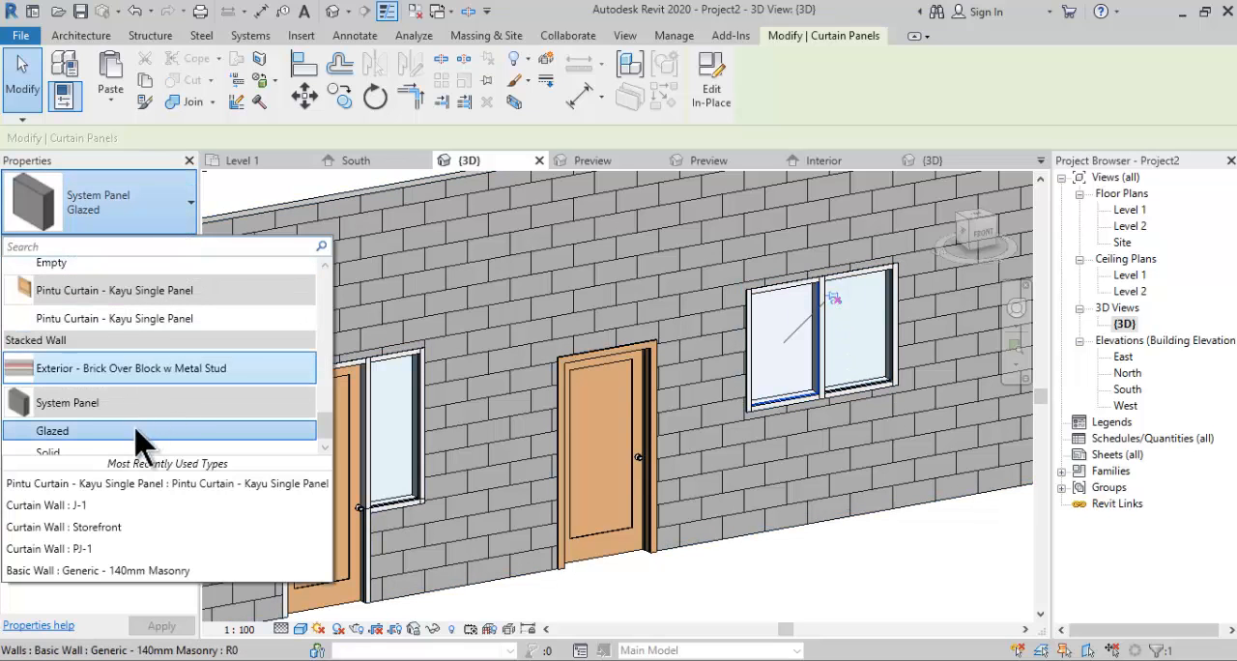
left_click(166, 130)
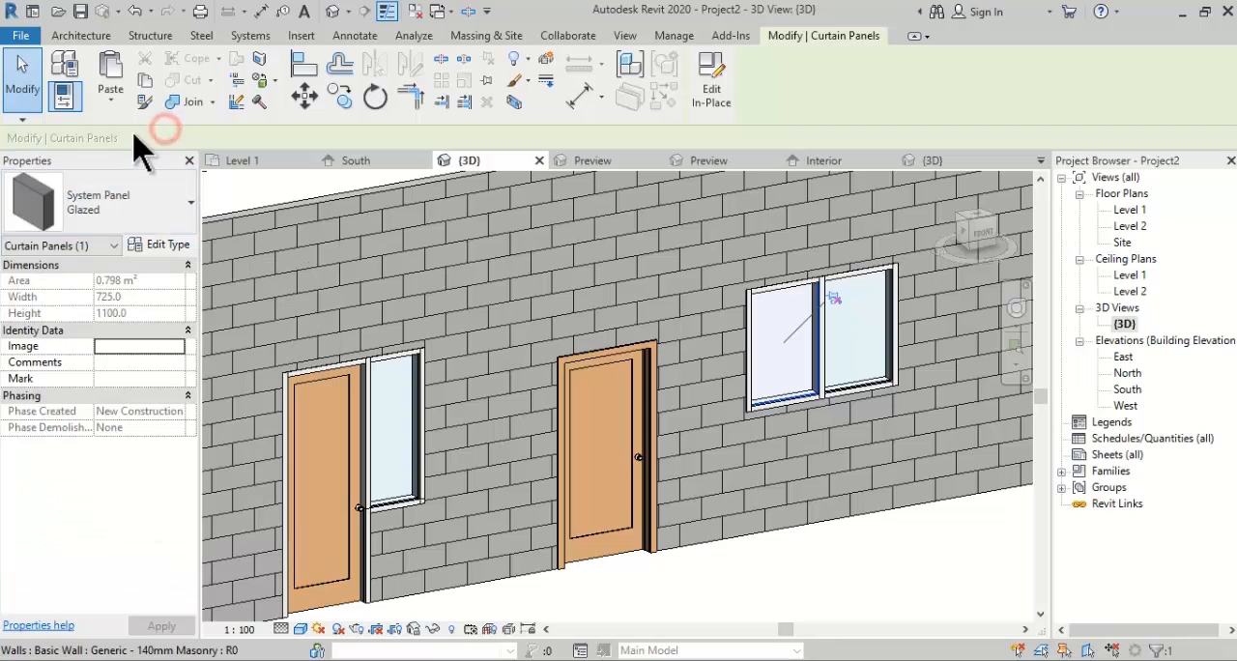
- Load the M_Curtain Wall-Awning.rfa family from the Windows folder of the US Metric library
left_click(303, 37)
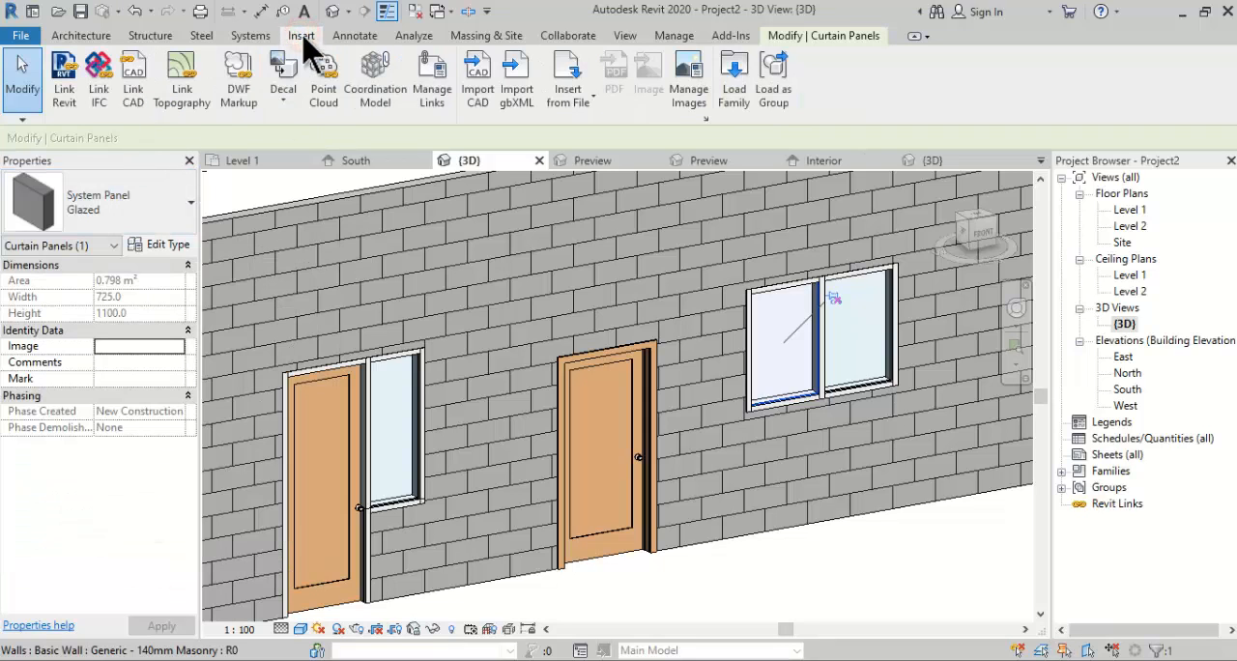
left_click(735, 96)
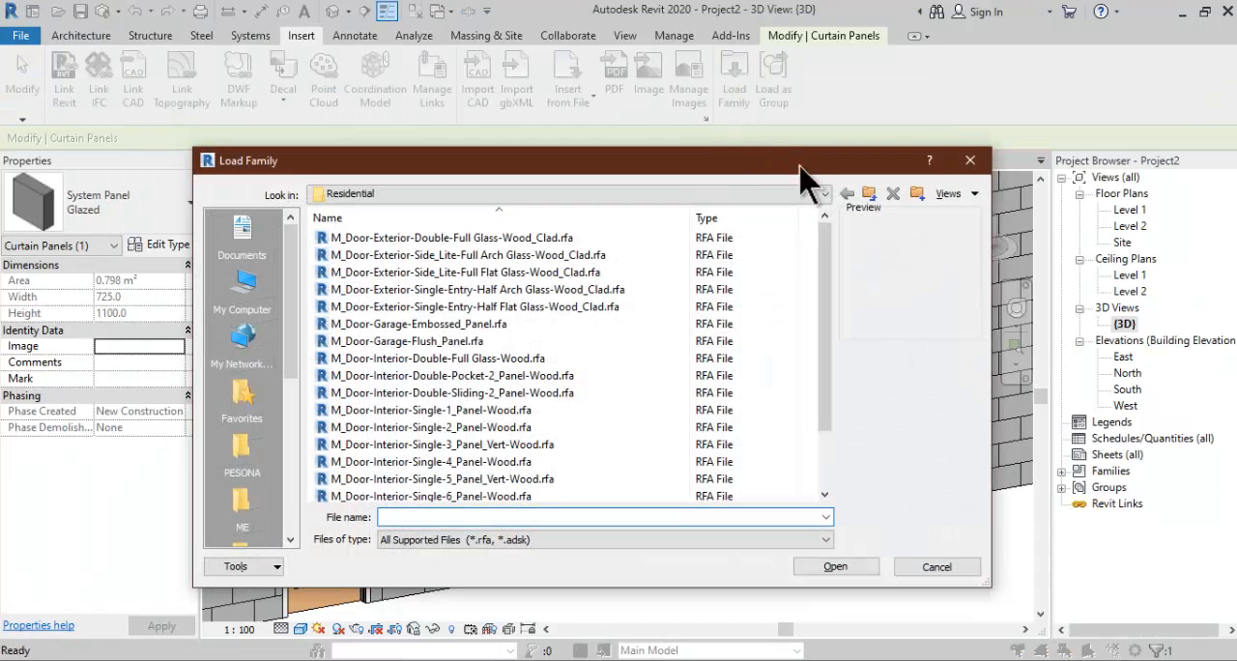
left_click(869, 194)
left_click(869, 194)
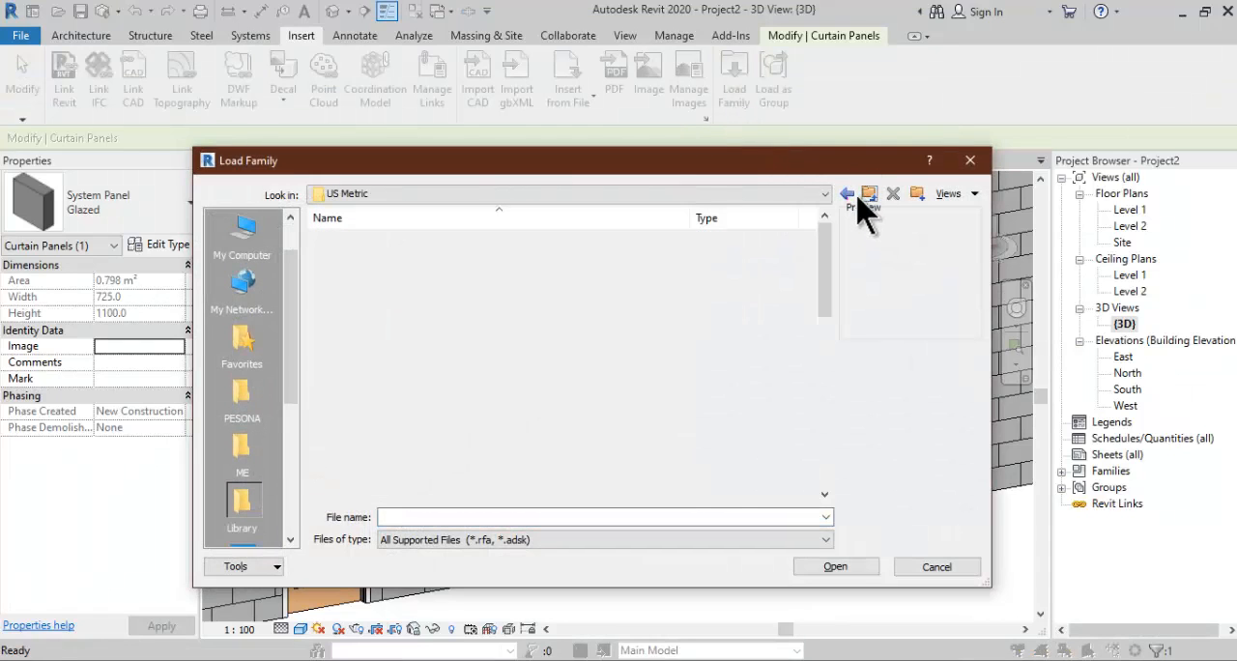
scroll(638, 387, "down", 10)
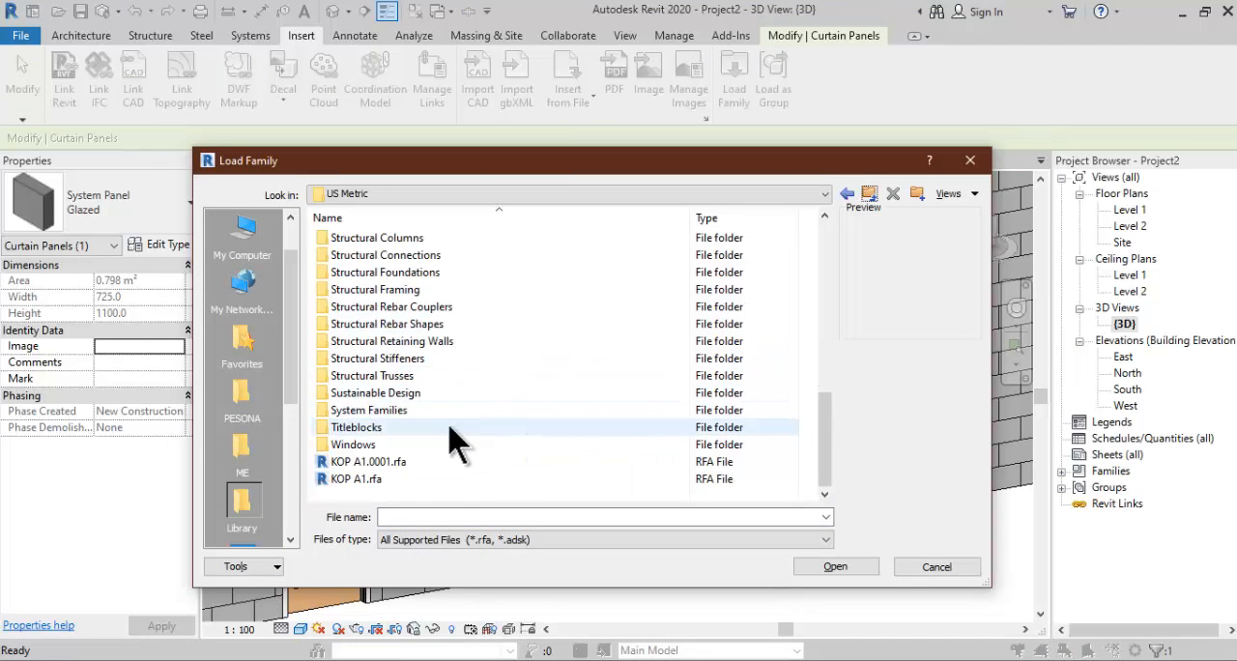
double_click(375, 446)
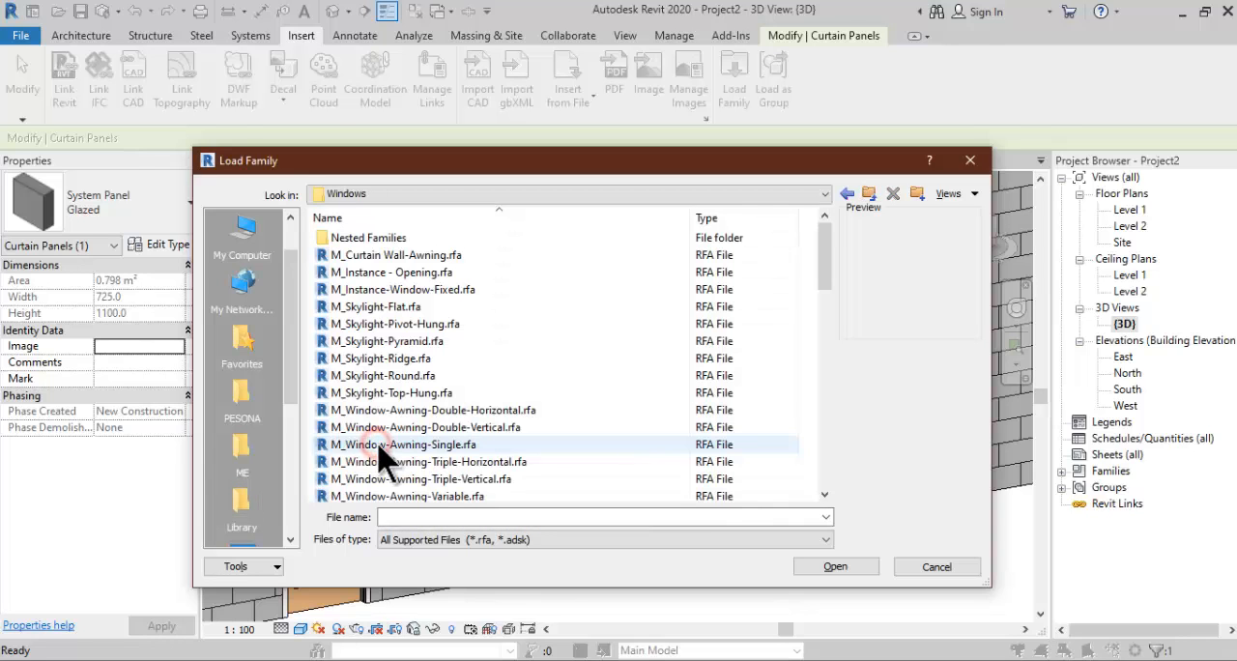
left_click(426, 258)
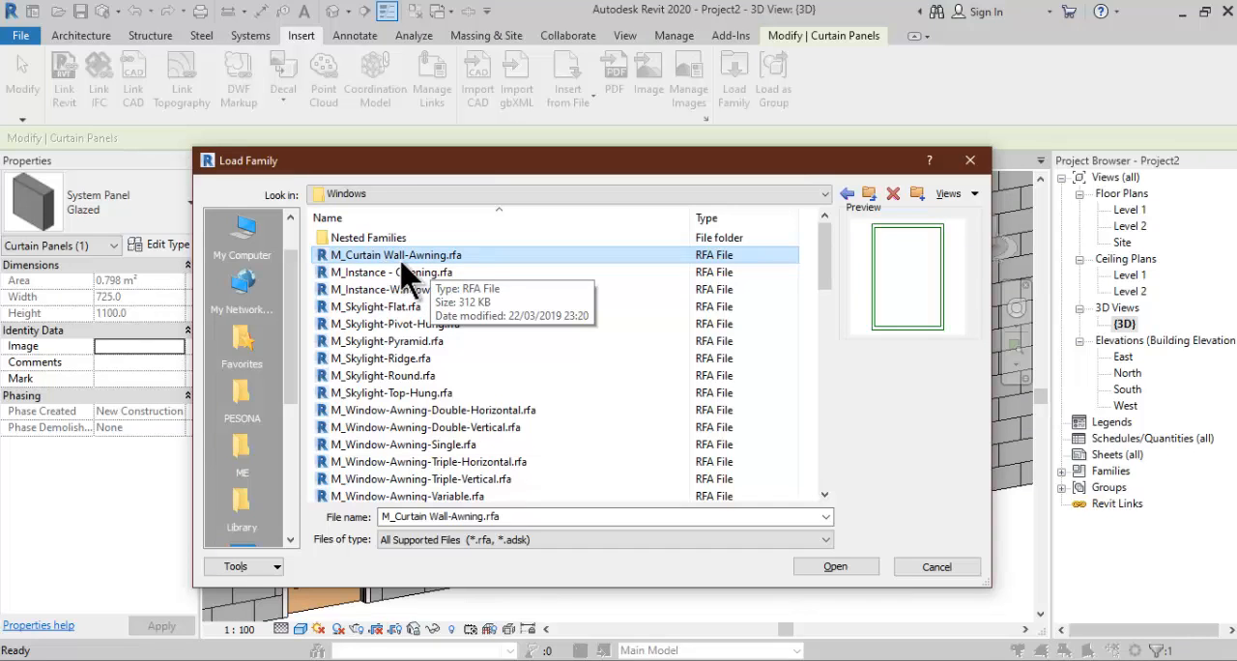
left_click(826, 570)
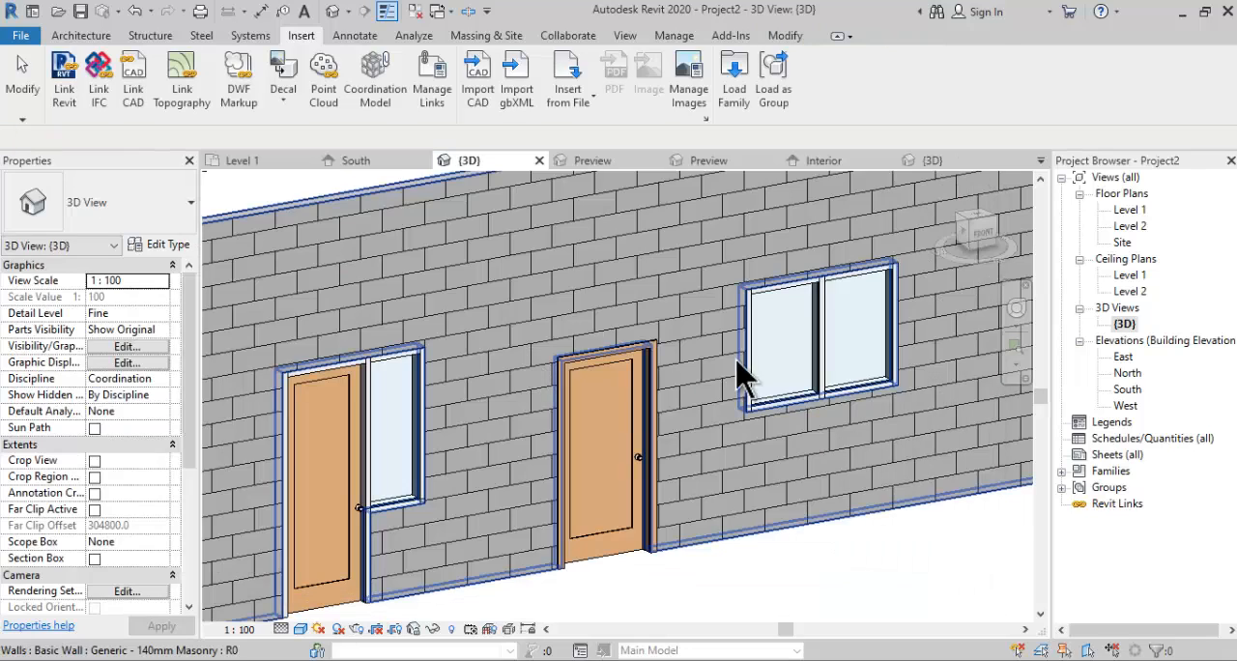
- Change the left glazed panel of the J-1 curtain wall to the M_Curtain Wall-Awning type
left_click(798, 367)
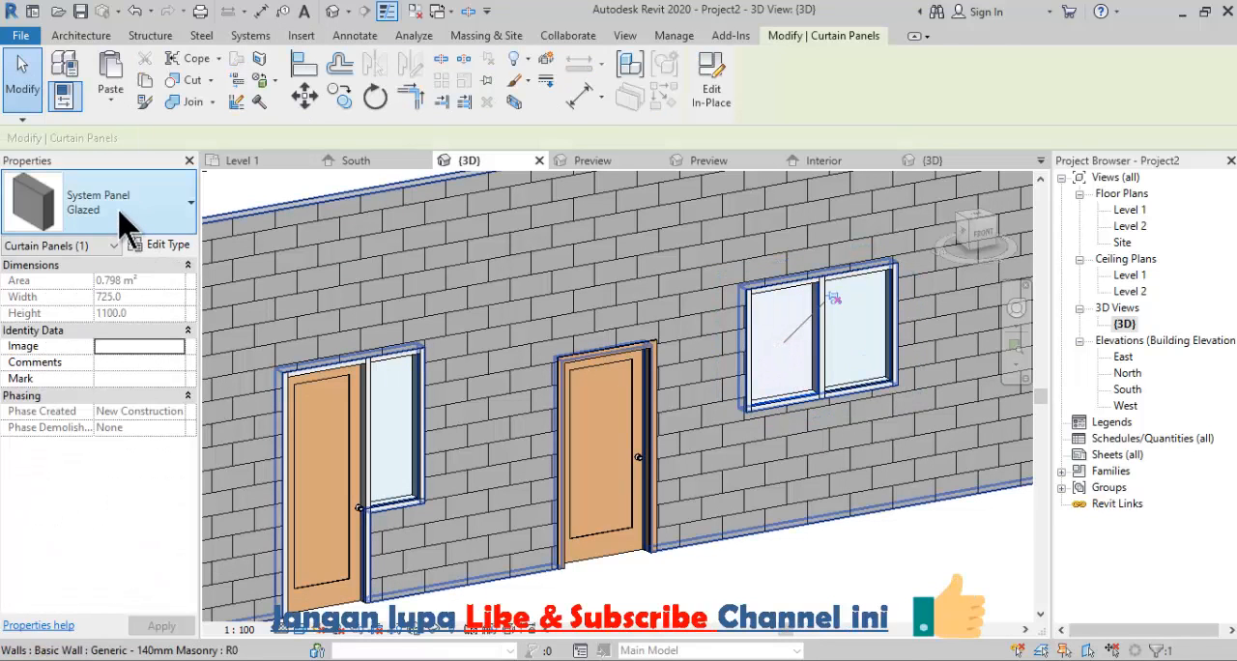
left_click(129, 218)
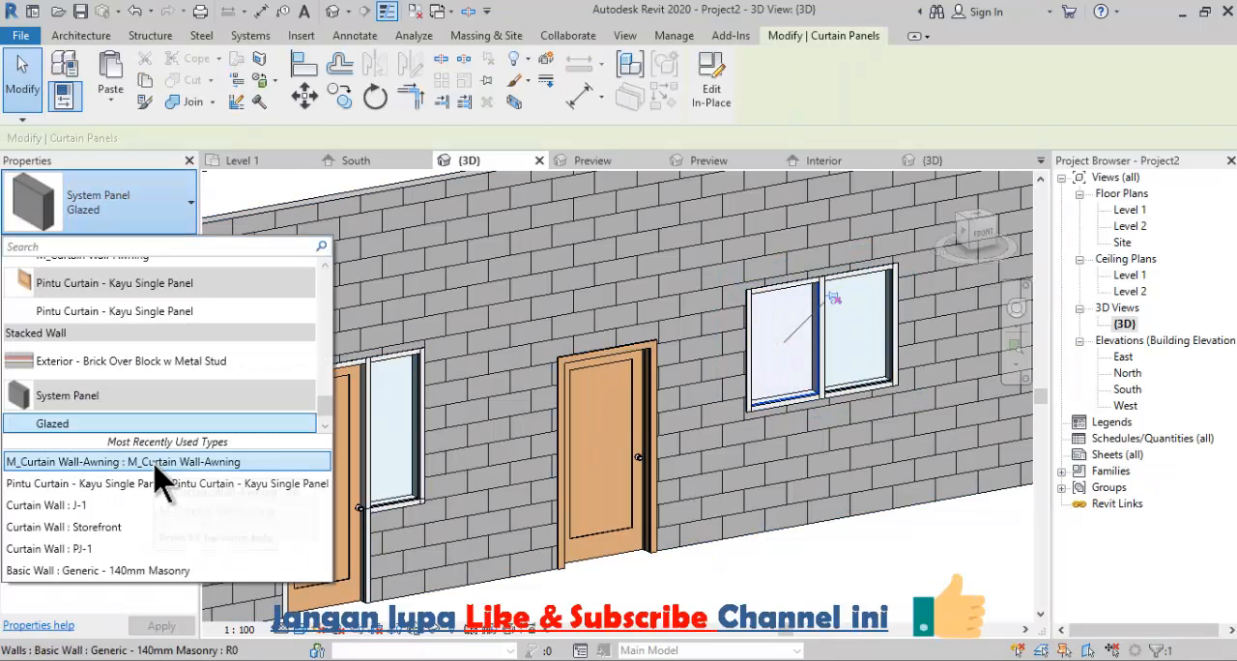